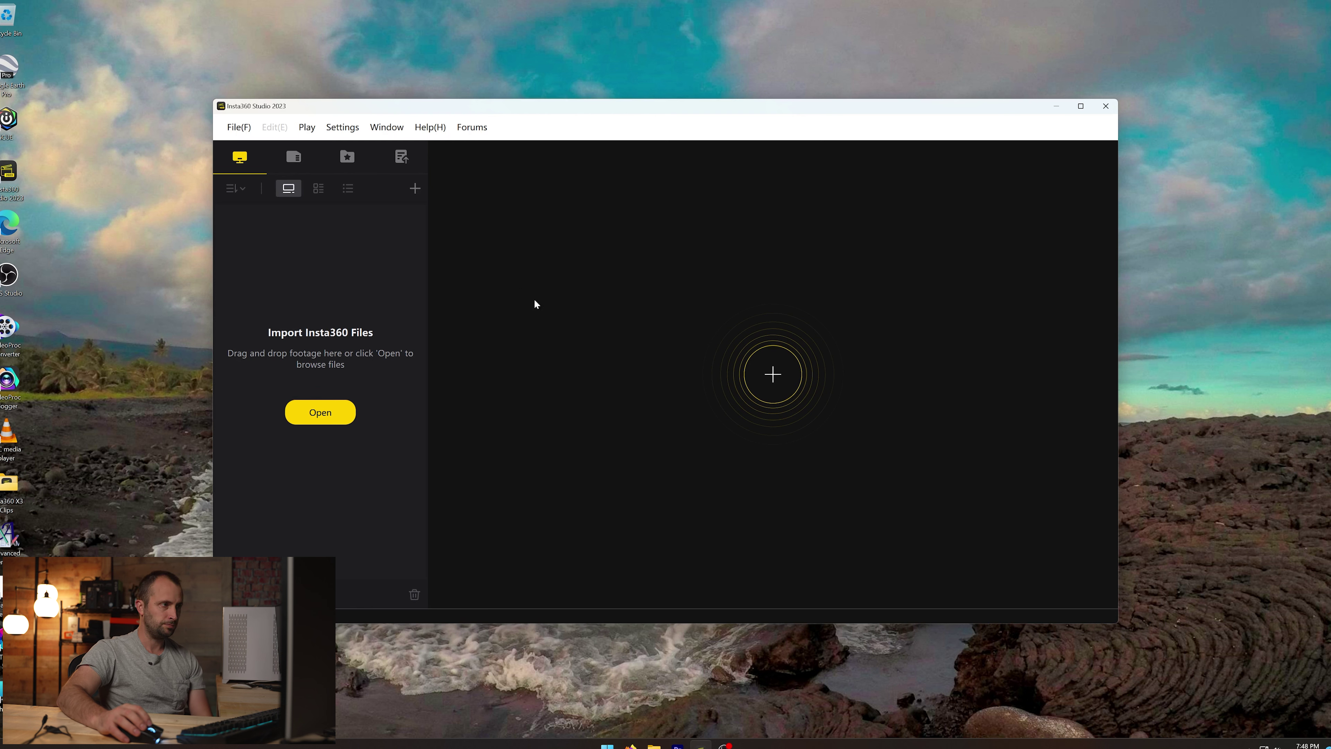
Import all the clips from the Insta360 X3 Clips folder on the Desktop.
{"action": "left_click", "coordinate": [317, 416]}
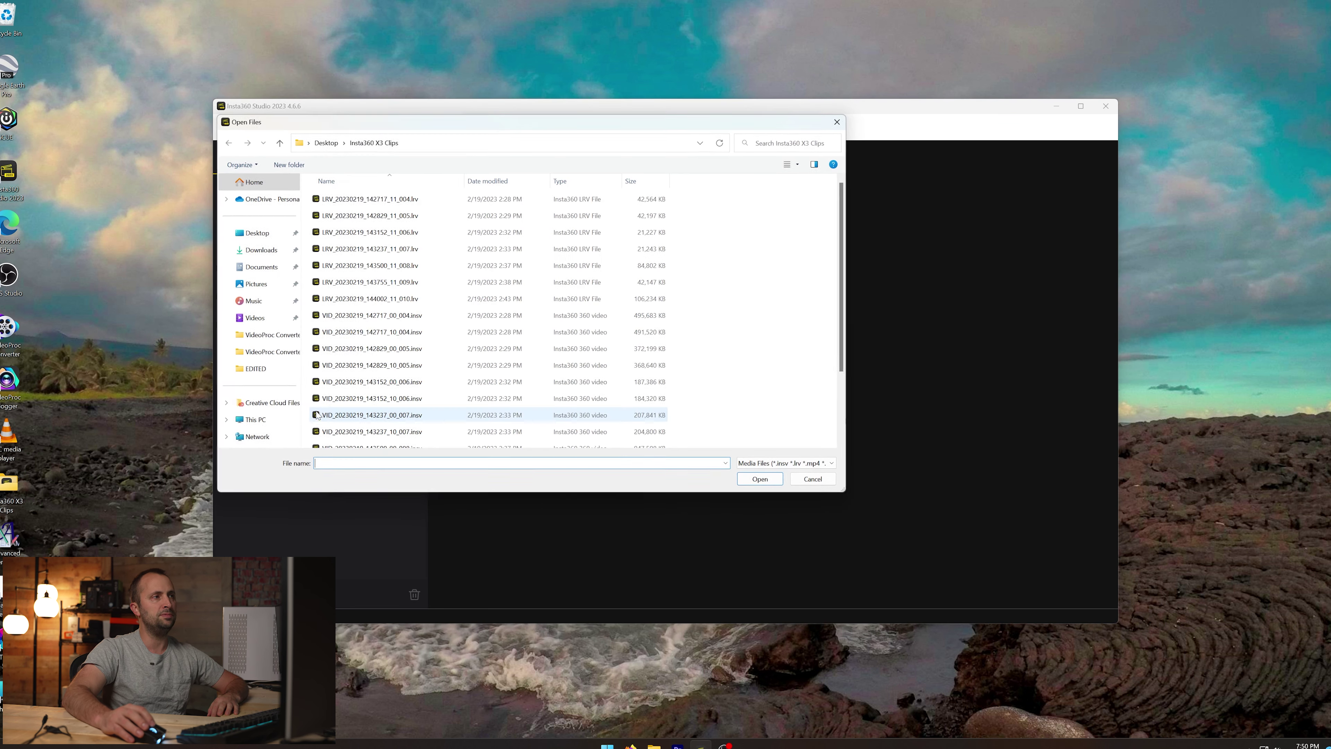
{"action": "left_click", "coordinate": [325, 142]}
{"action": "double_click", "coordinate": [356, 201]}
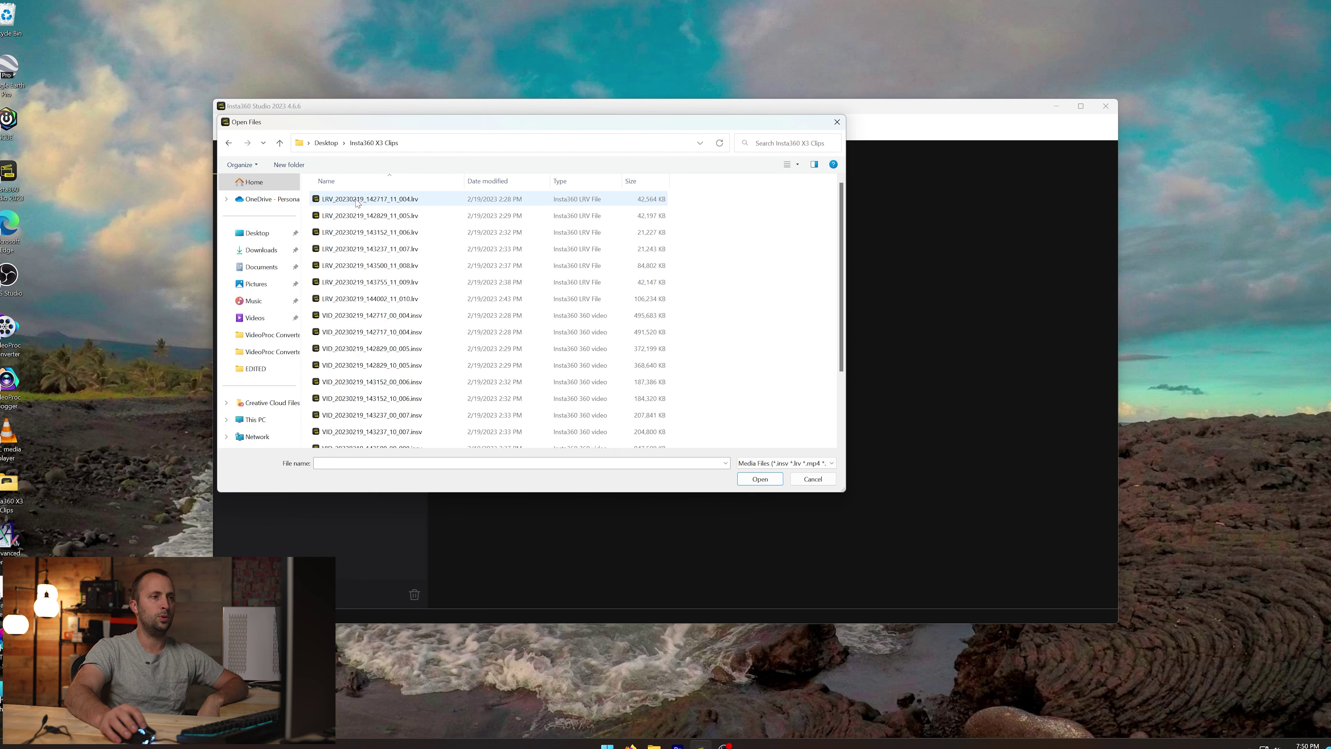
{"action": "key", "text": "ctrl+a"}
{"action": "left_click", "coordinate": [762, 483]}
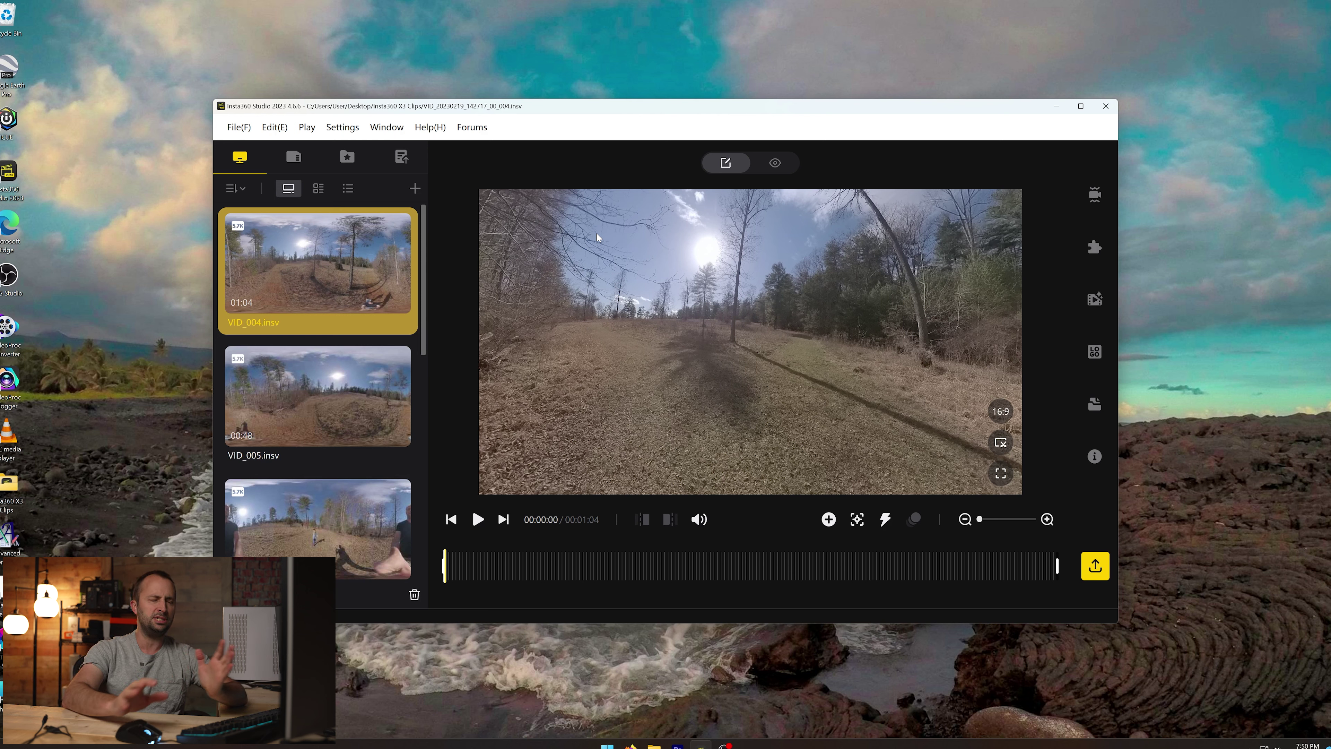
Play VID_004.insv and rotate its 360 view toward the trail, the ground and the person holding the camera, then pause.
{"action": "left_click_drag", "start_coordinate": [694, 274], "coordinate": [868, 236]}
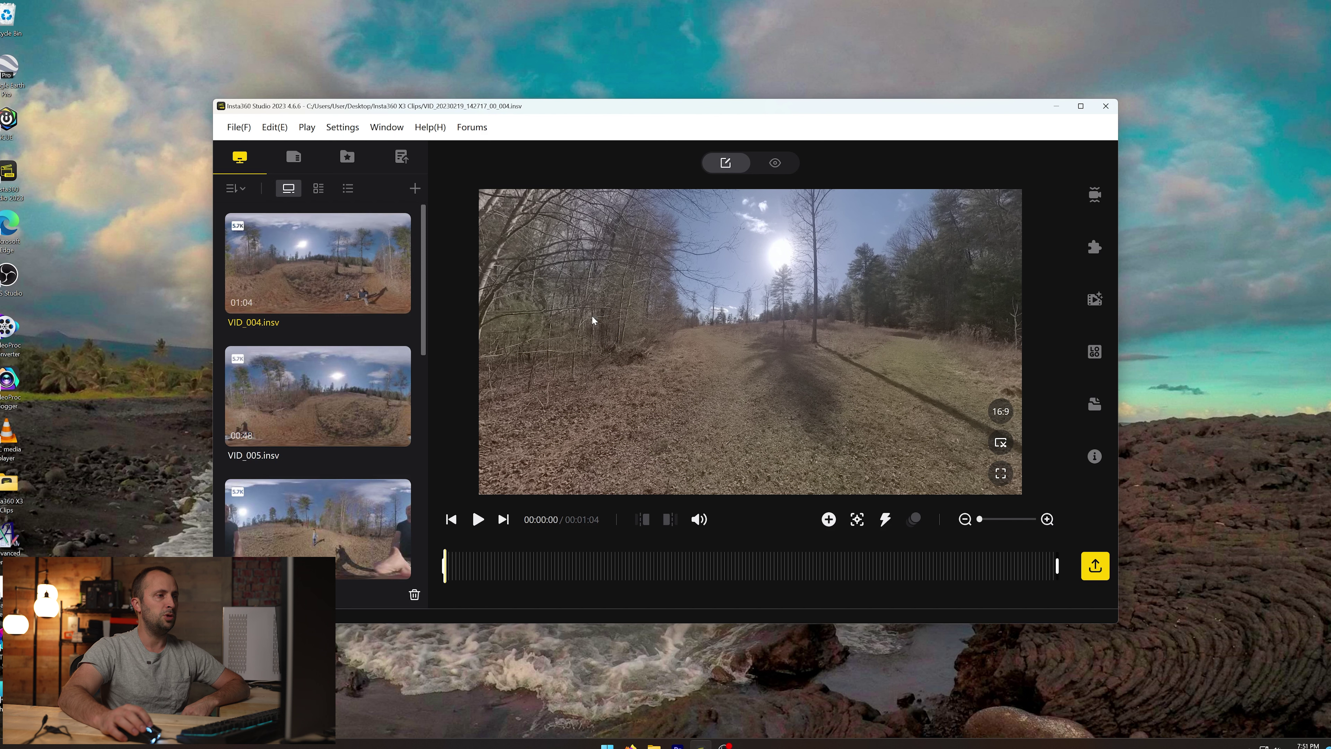
{"action": "left_click", "coordinate": [478, 519]}
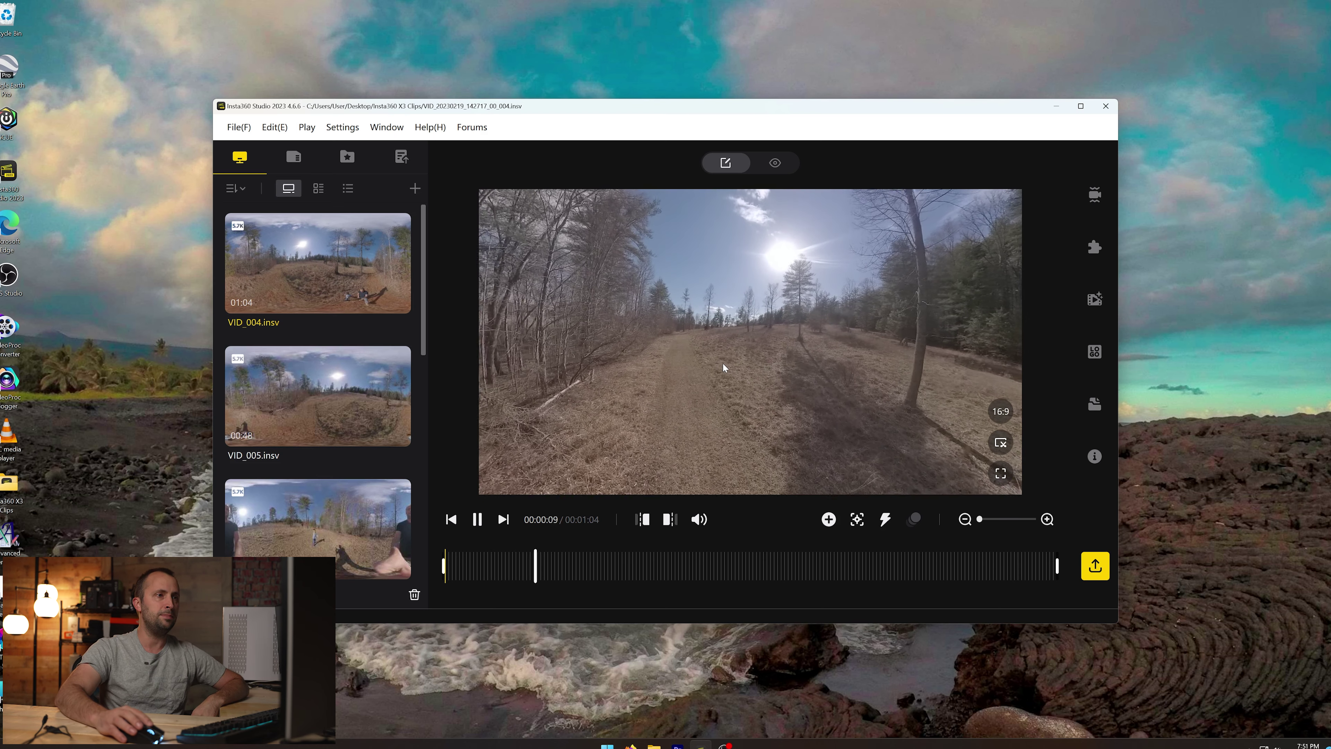
{"action": "left_click_drag", "start_coordinate": [723, 361], "coordinate": [701, 244]}
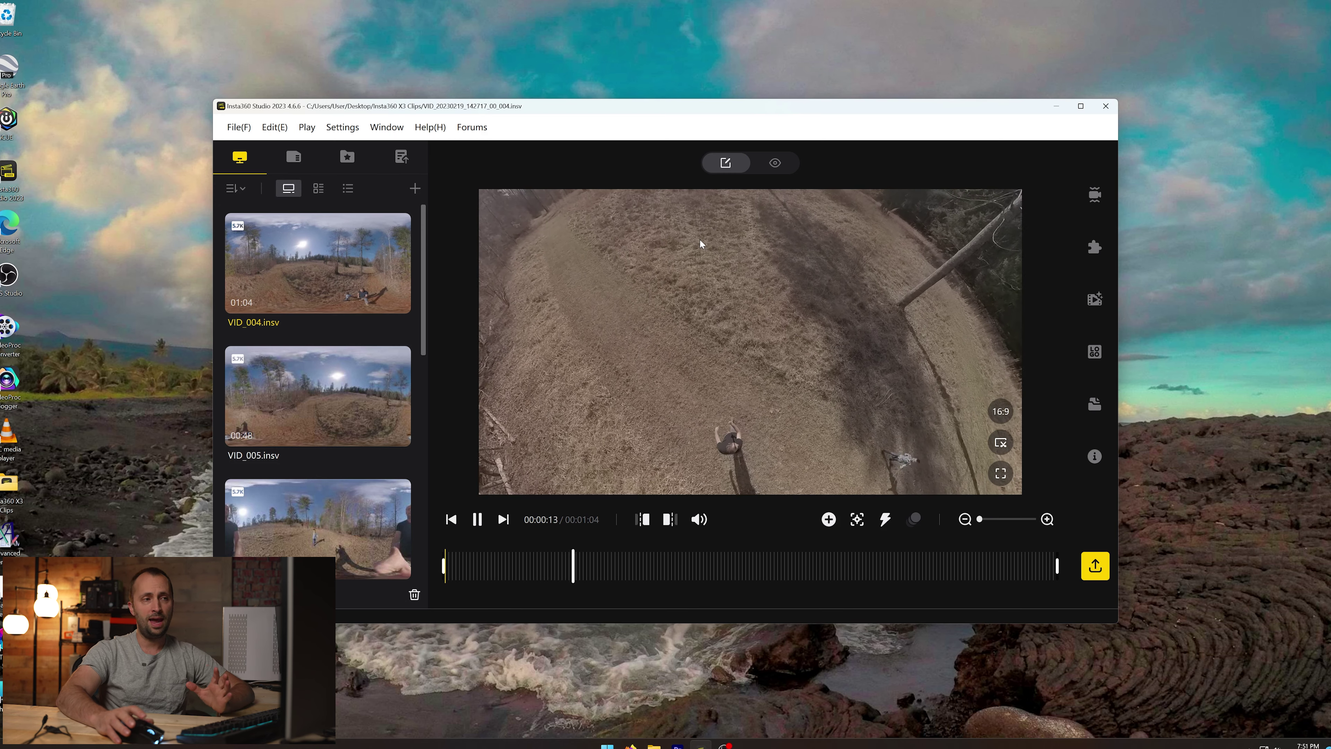
{"action": "left_click_drag", "start_coordinate": [704, 247], "coordinate": [800, 306]}
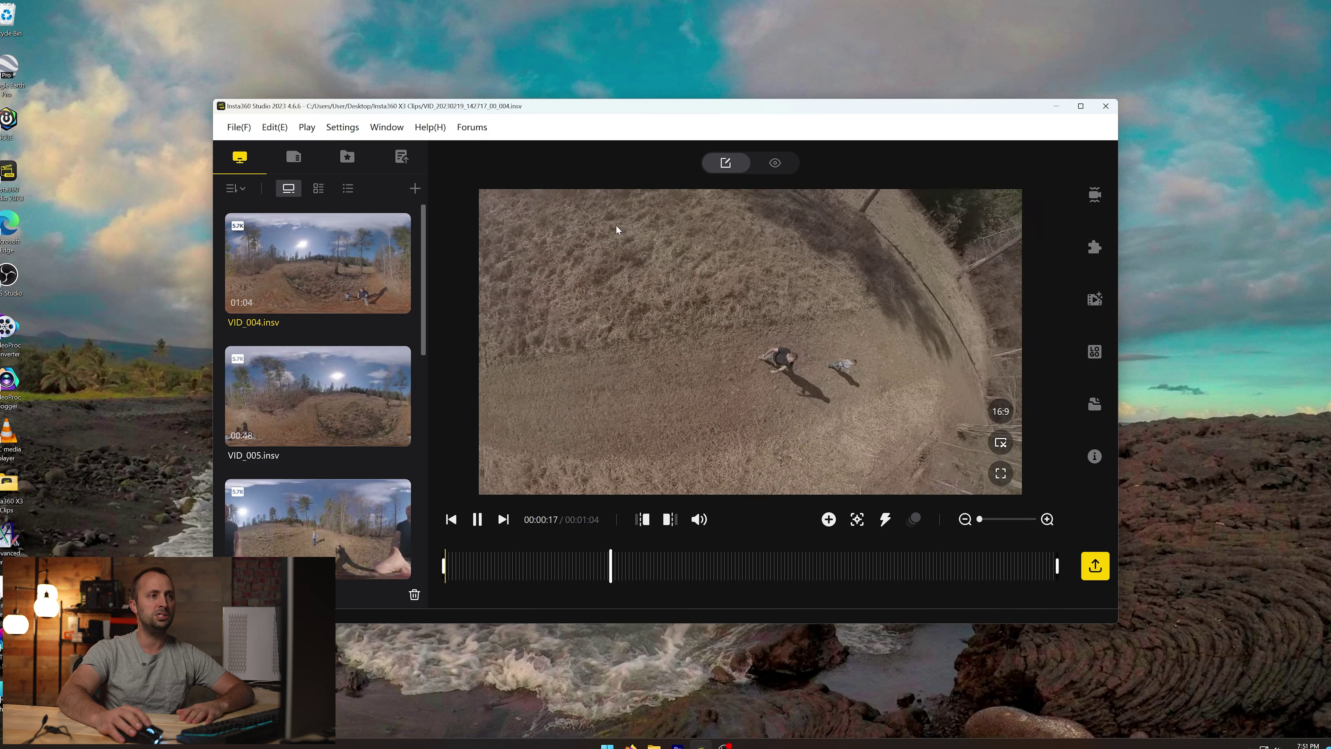
{"action": "left_click_drag", "start_coordinate": [677, 276], "coordinate": [662, 320]}
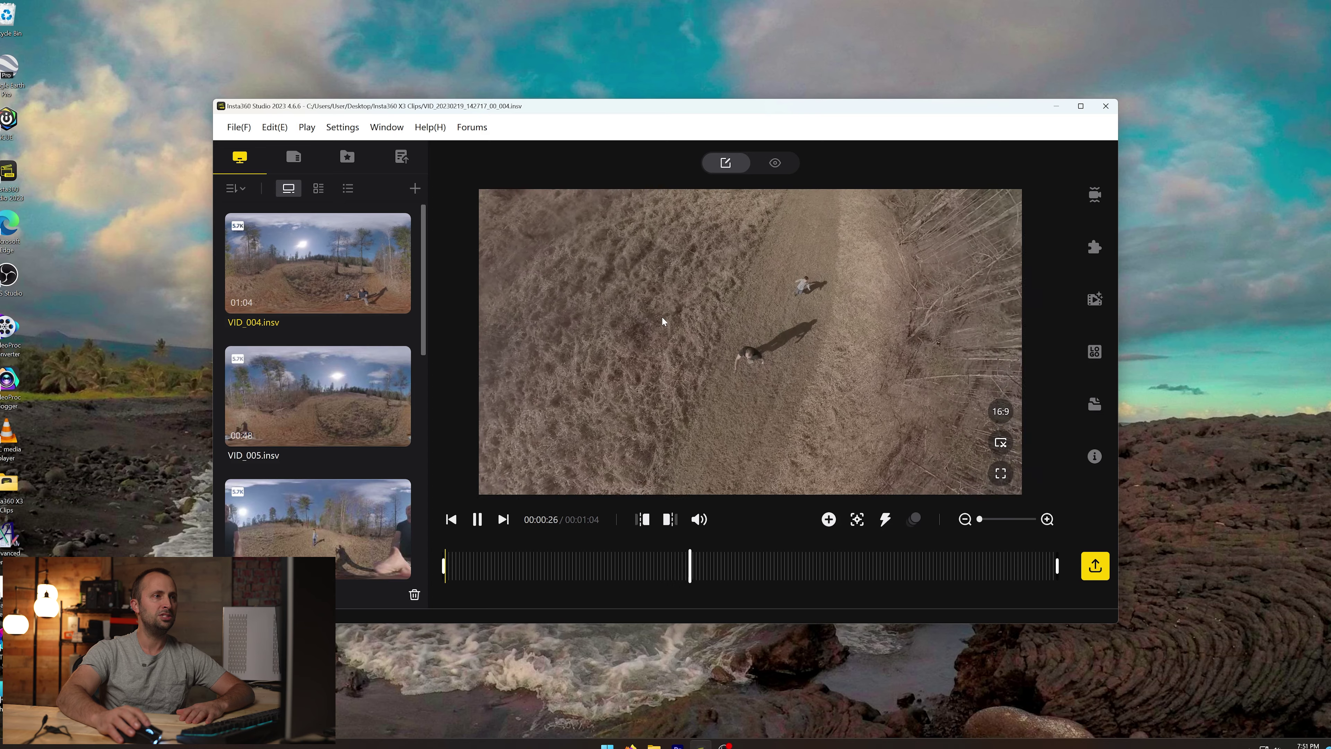
{"action": "left_click_drag", "start_coordinate": [648, 309], "coordinate": [760, 402]}
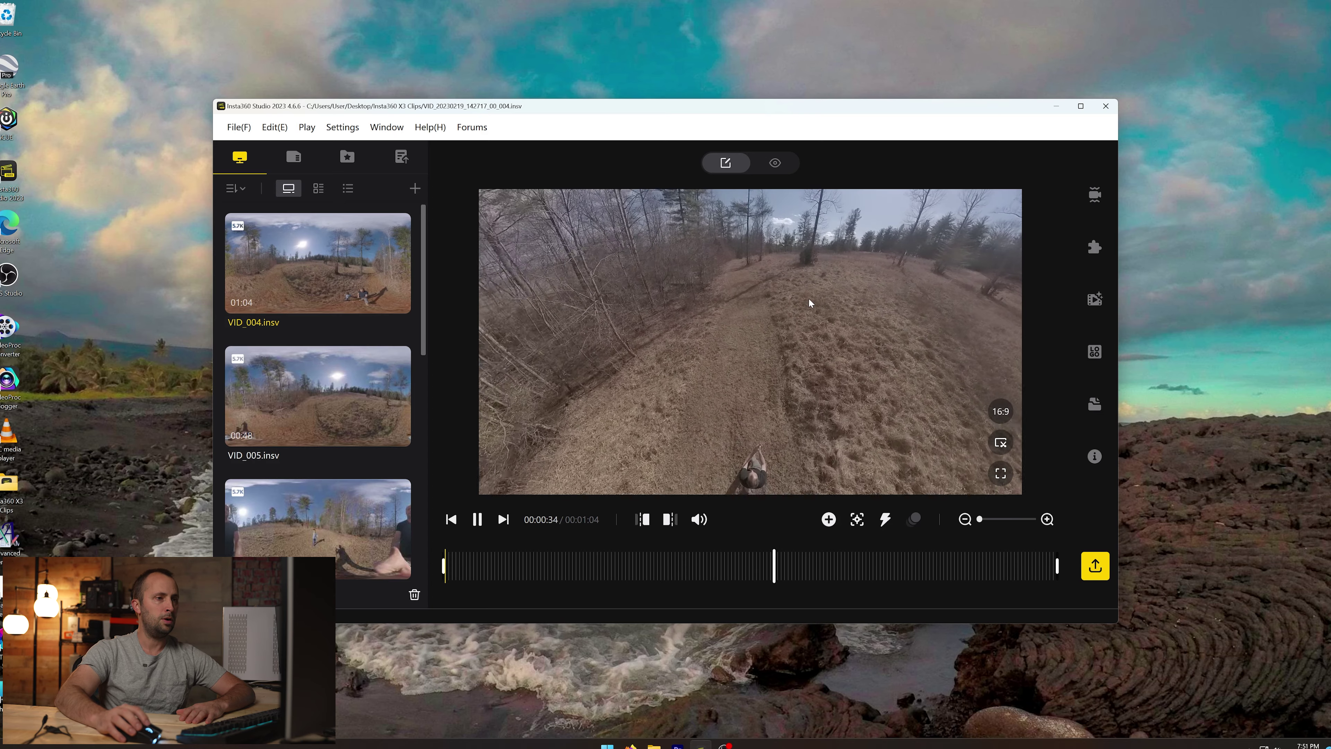
{"action": "left_click_drag", "start_coordinate": [808, 298], "coordinate": [722, 351]}
{"action": "left_click", "coordinate": [477, 519]}
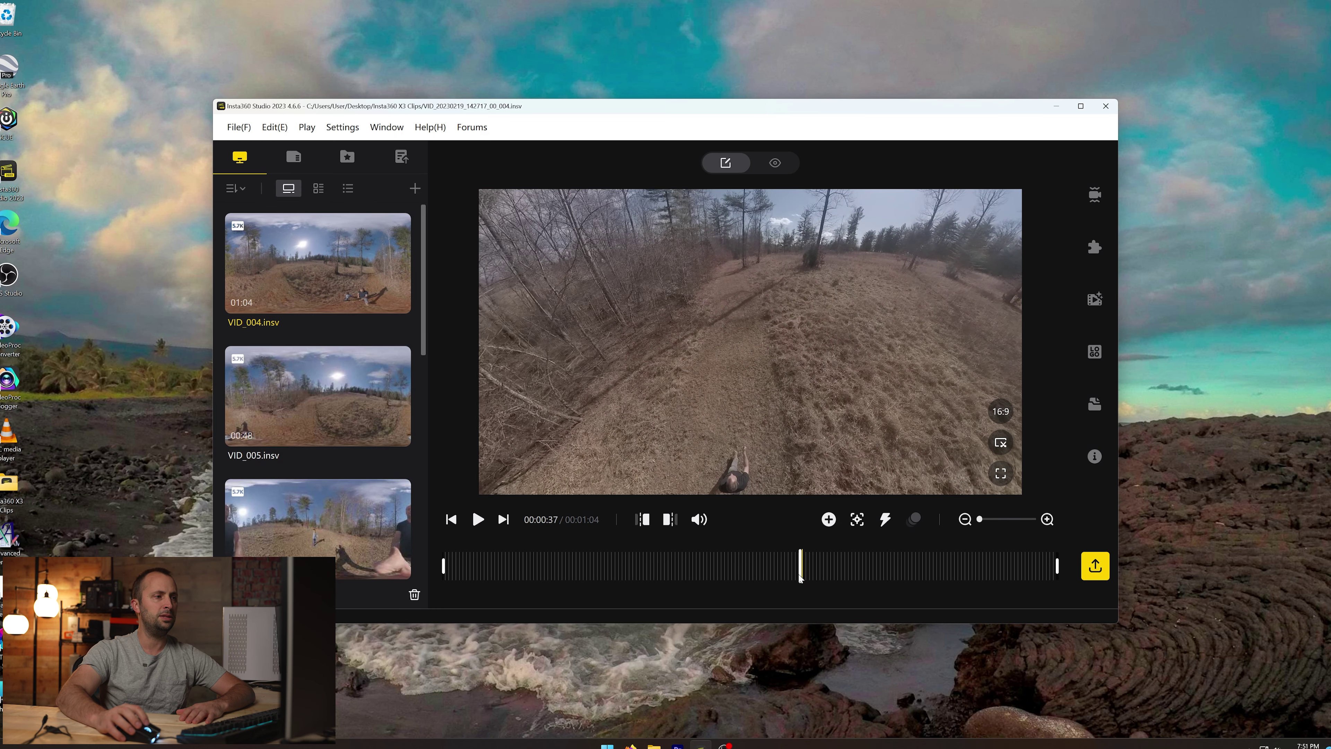
Add a keyframe at the very start of VID_004.insv.
{"action": "left_click", "coordinate": [448, 574]}
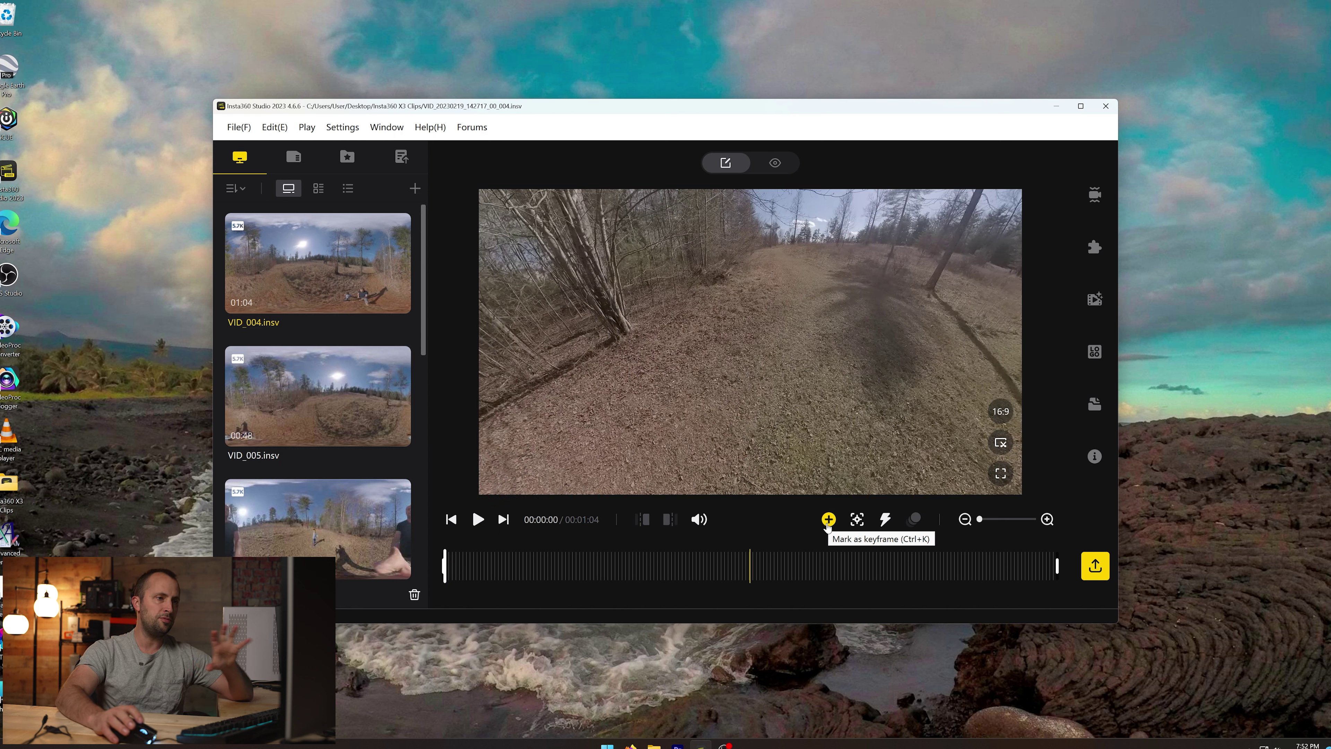
{"action": "left_click", "coordinate": [828, 521]}
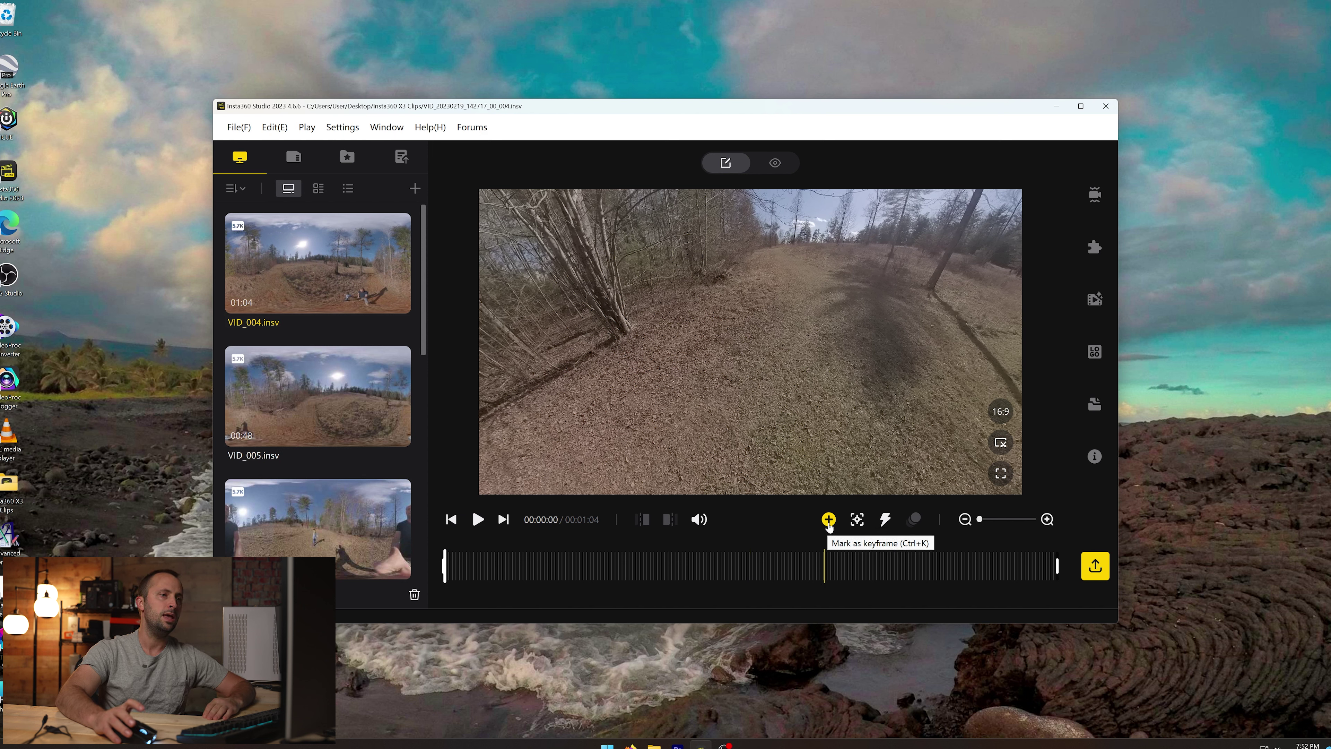
{"action": "left_click", "coordinate": [828, 520]}
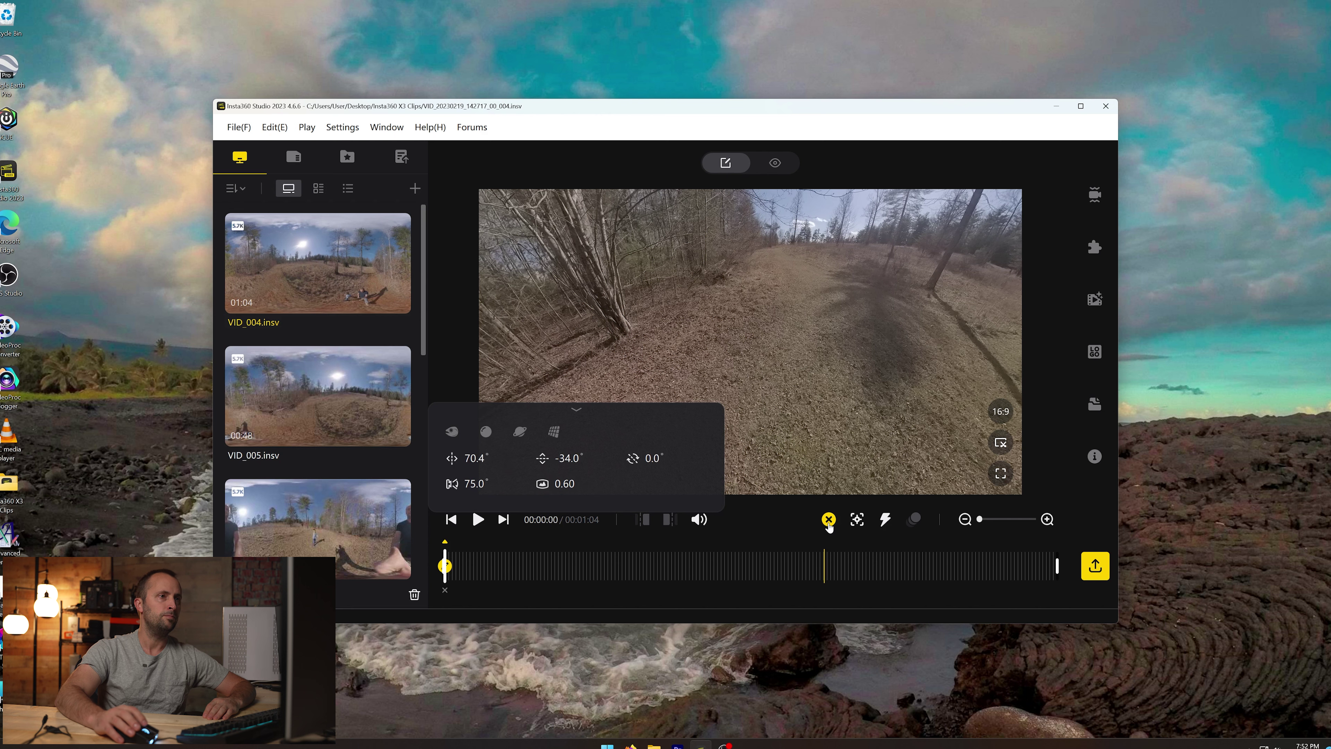
Try the Default, crystal ball and tiny planet views on the start keyframe, rotating the footage in each.
{"action": "left_click_drag", "start_coordinate": [774, 319], "coordinate": [573, 491]}
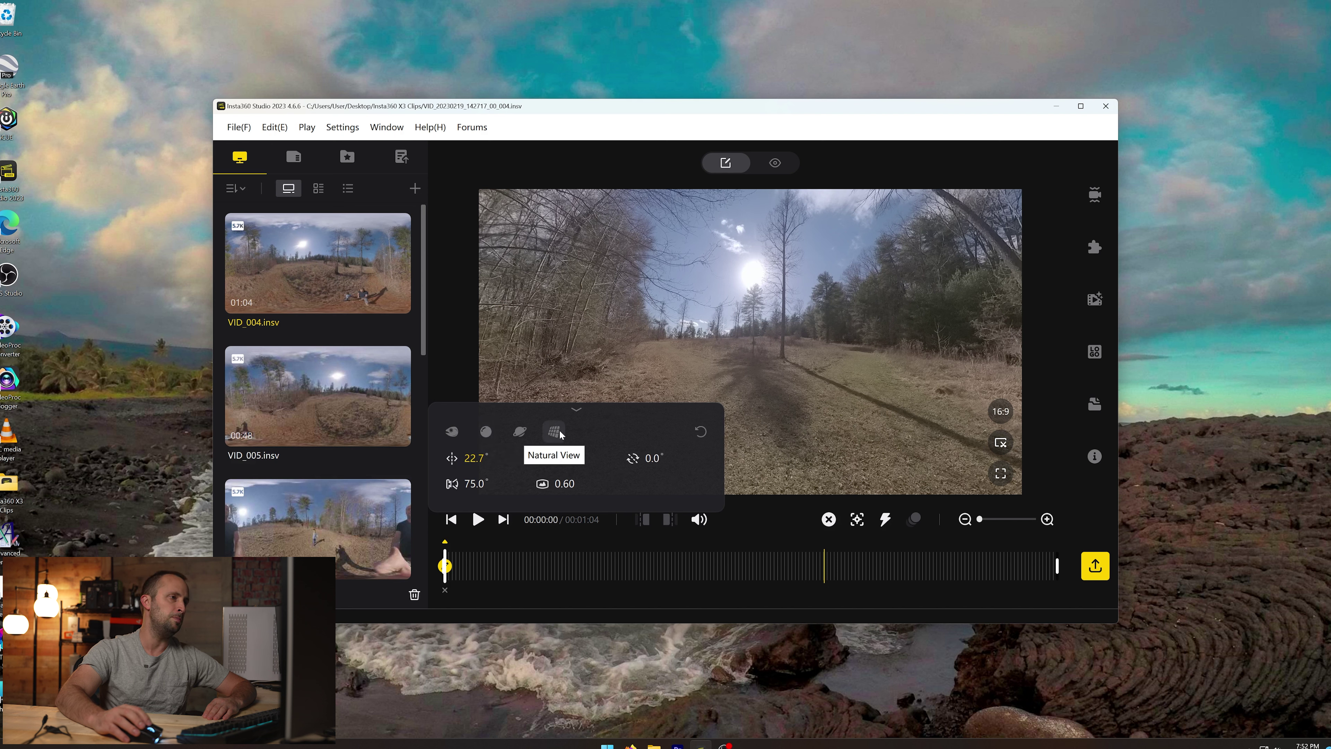
{"action": "left_click", "coordinate": [454, 431]}
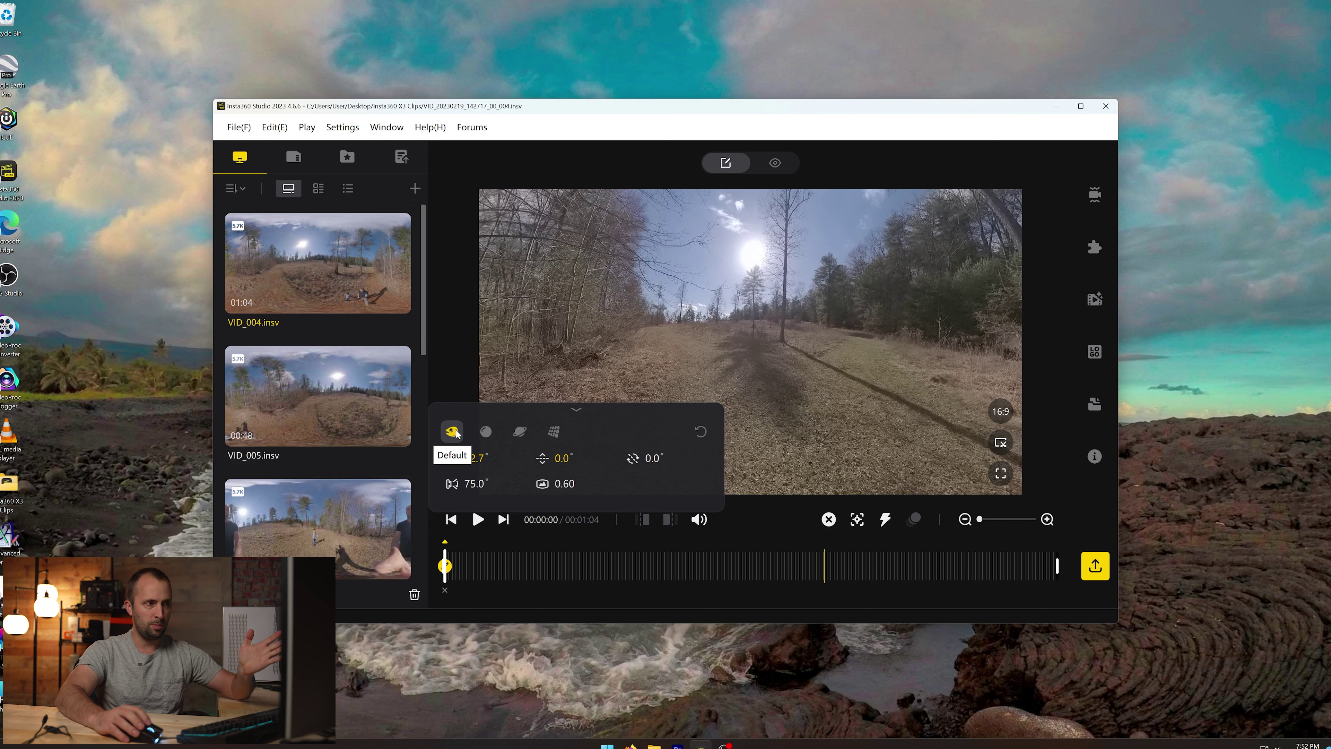
{"action": "left_click", "coordinate": [486, 431]}
{"action": "mouse_move", "coordinate": [758, 360]}
{"action": "left_mouse_down"}
{"action": "mouse_move", "coordinate": [756, 451]}
{"action": "mouse_move", "coordinate": [756, 353]}
{"action": "mouse_move", "coordinate": [796, 362]}
{"action": "mouse_move", "coordinate": [887, 329]}
{"action": "mouse_move", "coordinate": [720, 329]}
{"action": "mouse_move", "coordinate": [756, 351]}
{"action": "left_mouse_up"}
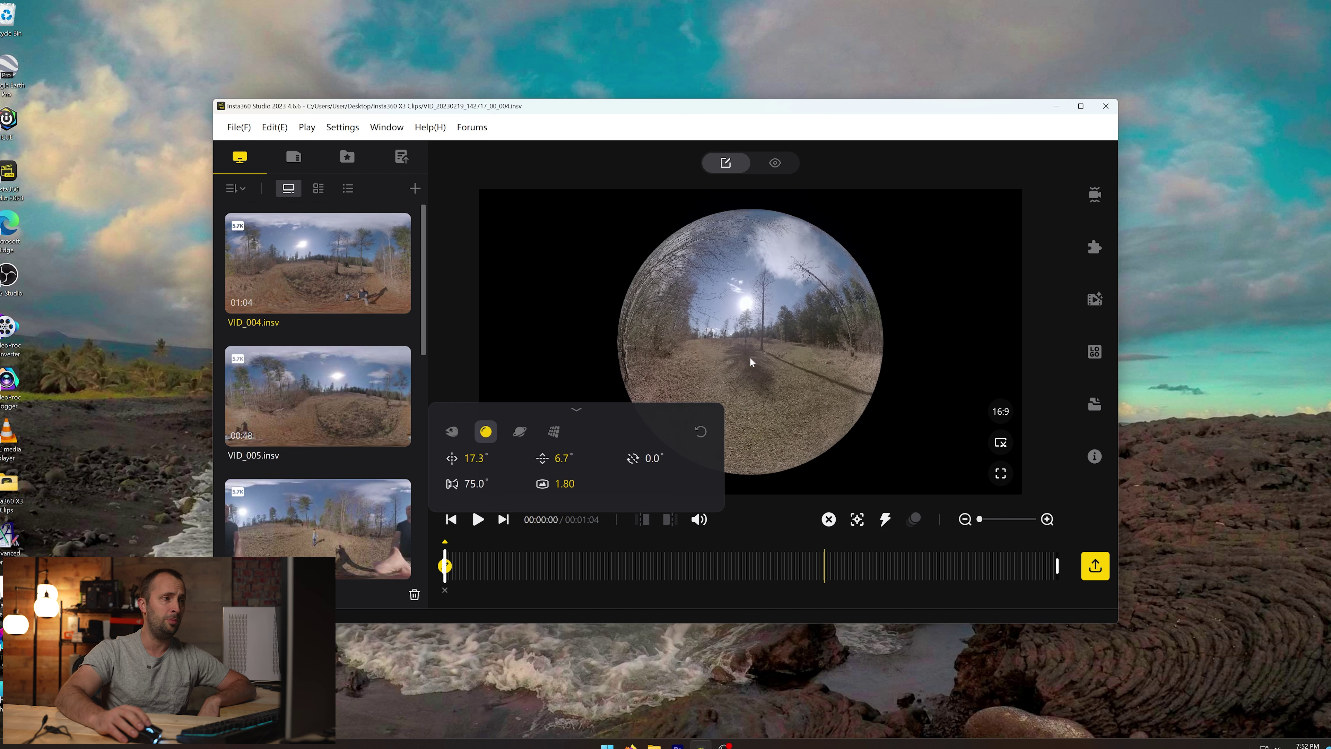
{"action": "left_click", "coordinate": [522, 432]}
{"action": "left_click_drag", "start_coordinate": [766, 378], "coordinate": [661, 357]}
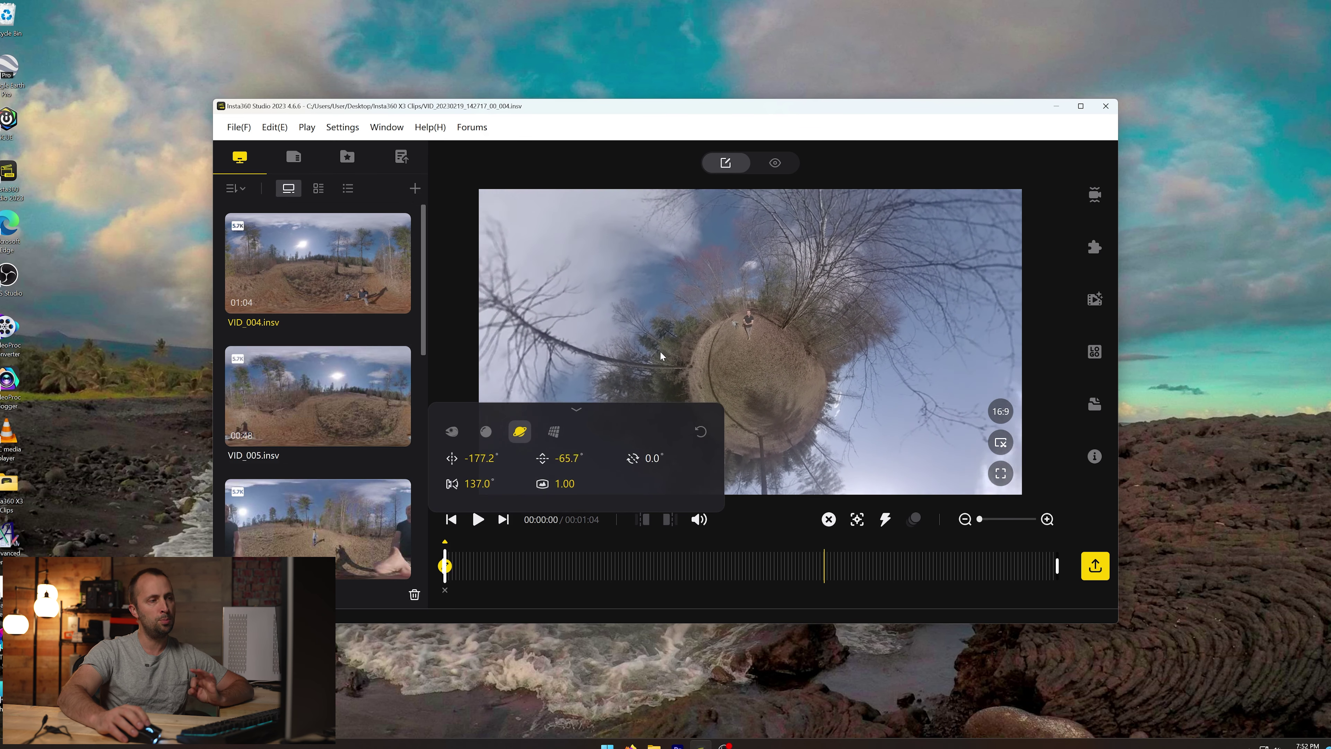
Try Natural View on the start keyframe and rotate from the person holding the camera back to the trail.
{"action": "left_click", "coordinate": [553, 435]}
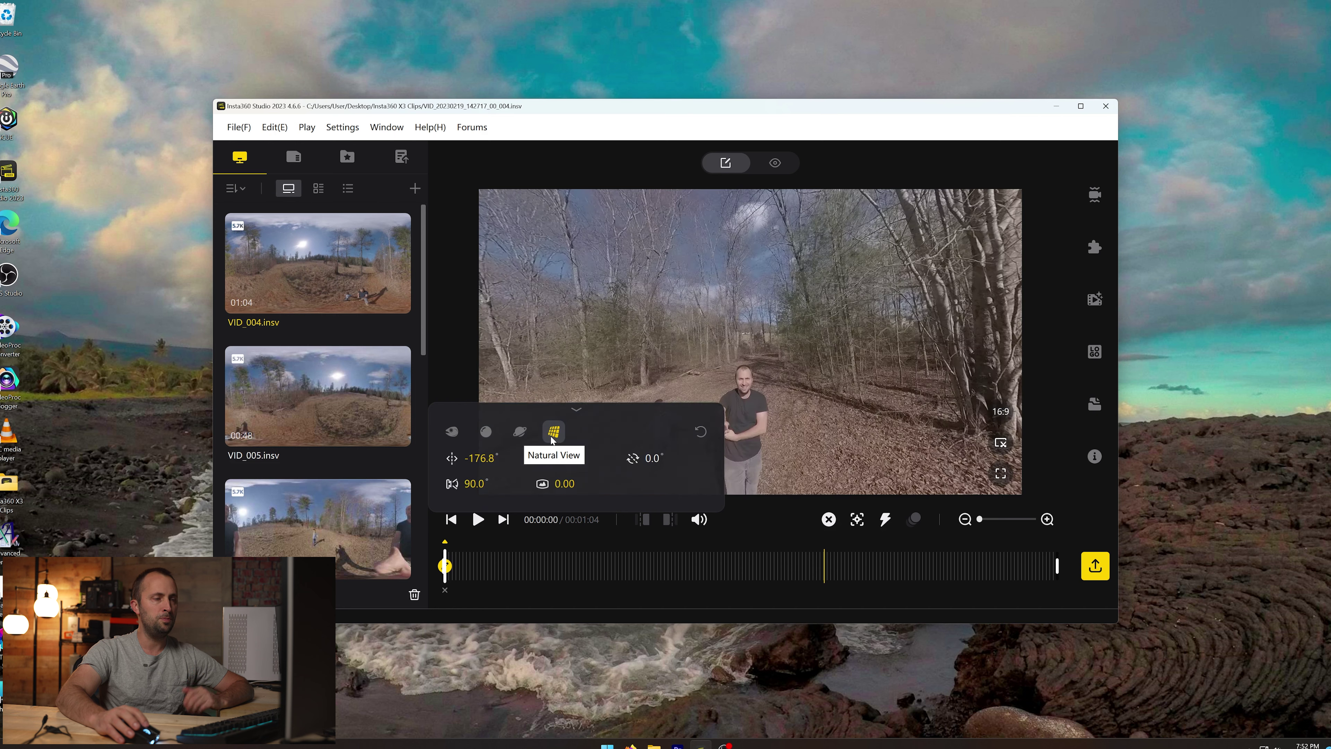
{"action": "left_click_drag", "start_coordinate": [769, 376], "coordinate": [742, 276]}
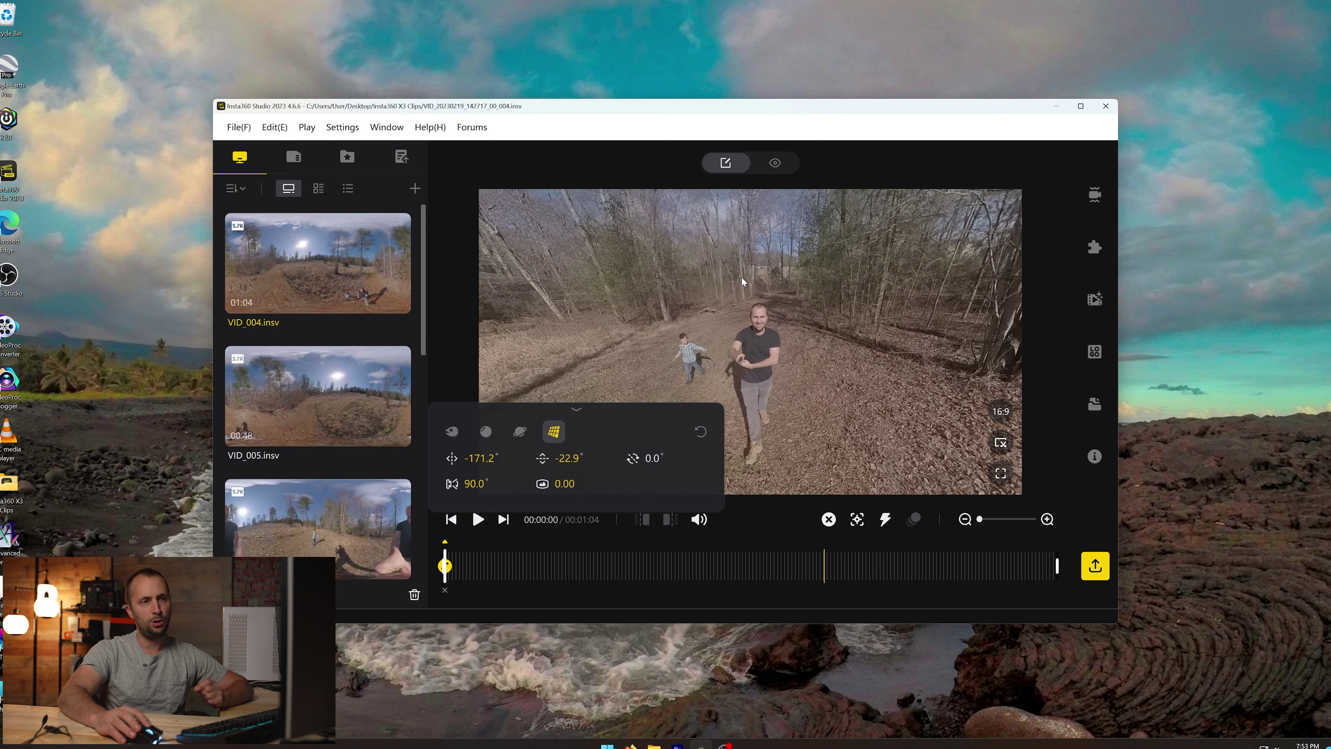
{"action": "left_click", "coordinate": [556, 431]}
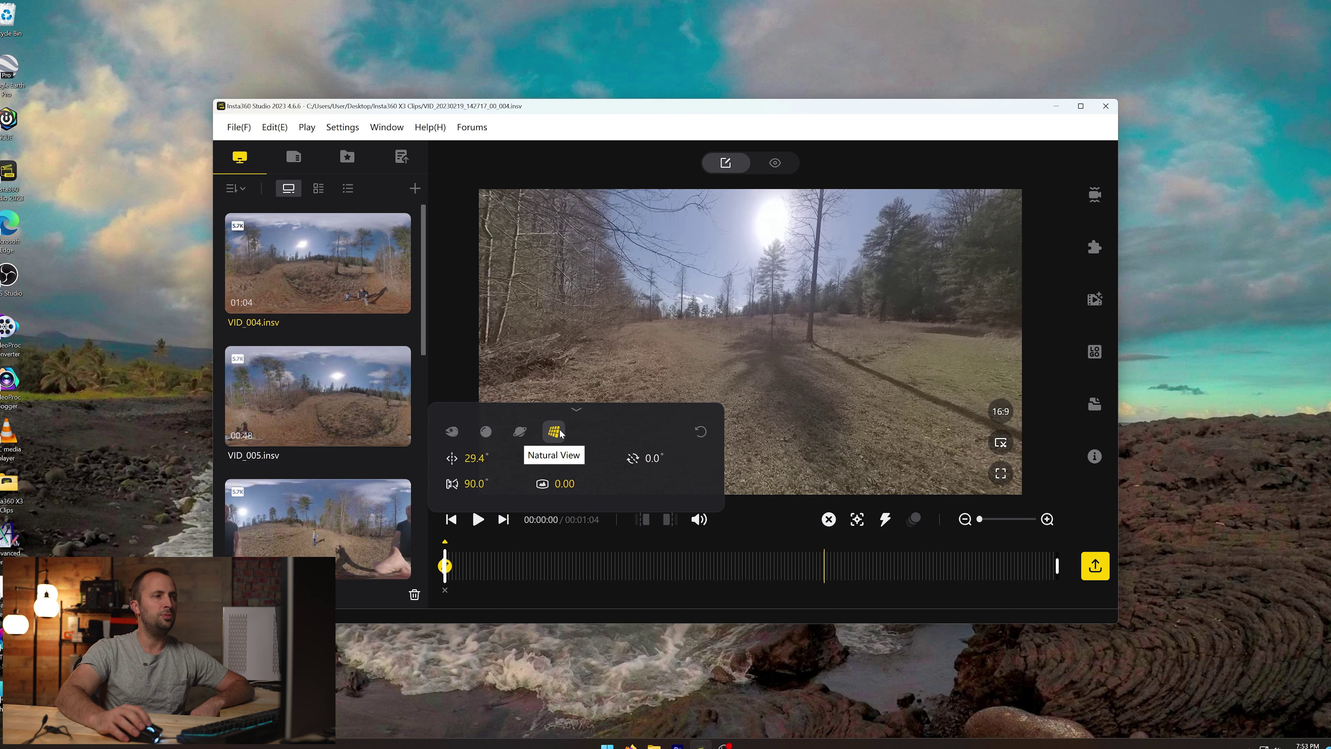
Apply the Default view to the start keyframe and play the clip with it.
{"action": "left_click", "coordinate": [453, 431]}
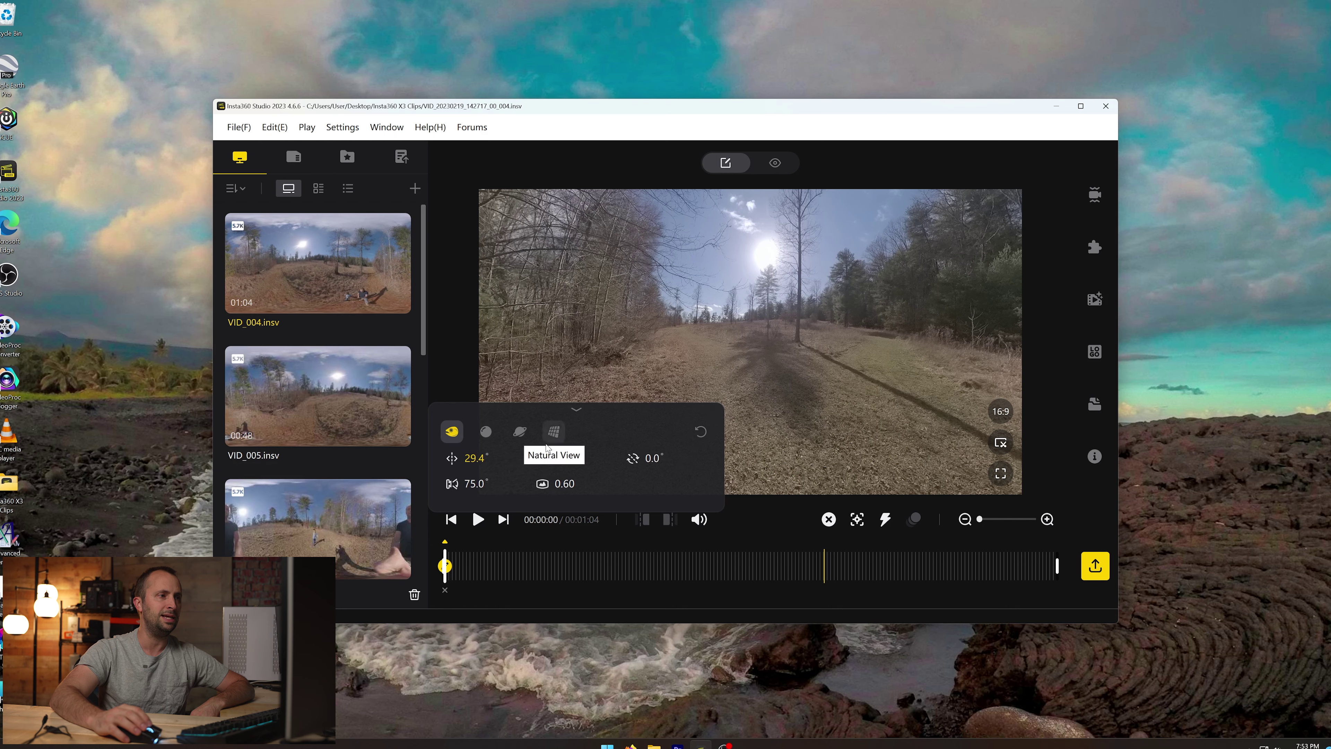
{"action": "left_click", "coordinate": [577, 410]}
{"action": "left_click", "coordinate": [477, 519]}
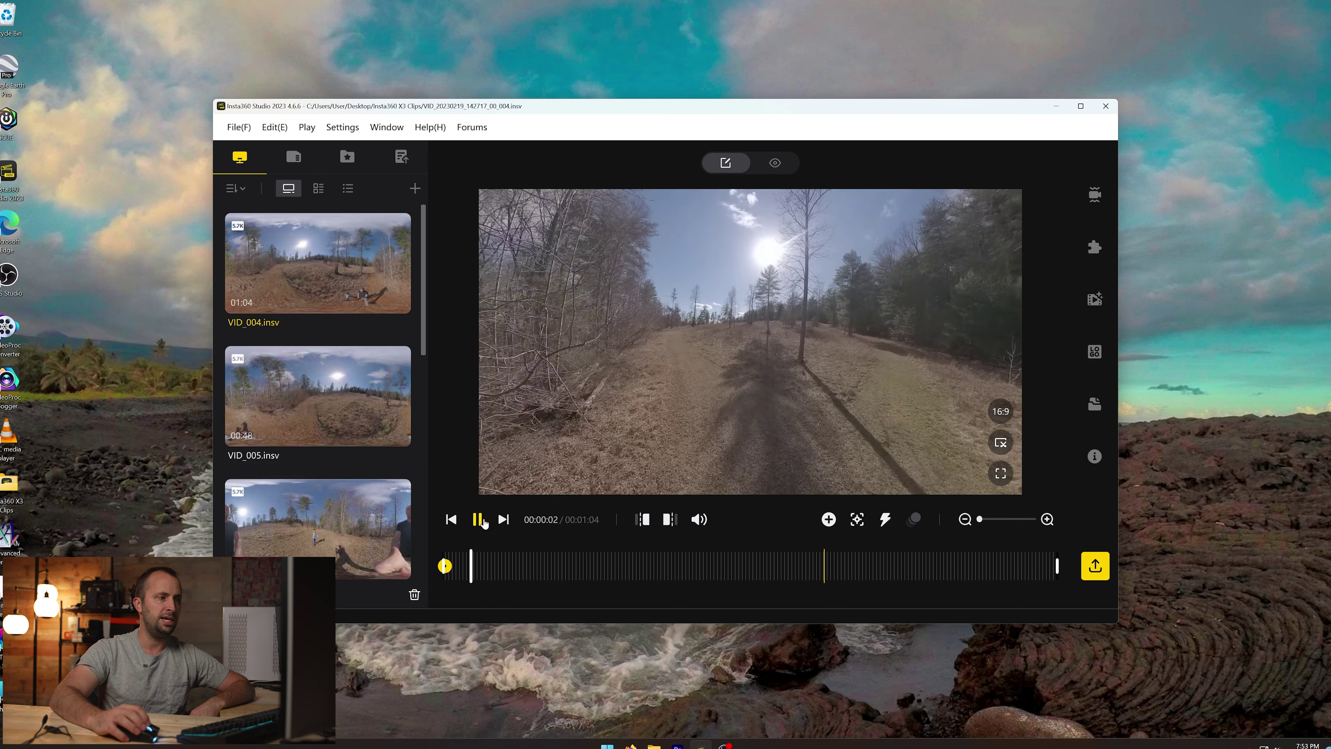
Reopen the start keyframe and set its tilt angle to 20°.
{"action": "left_click", "coordinate": [445, 566]}
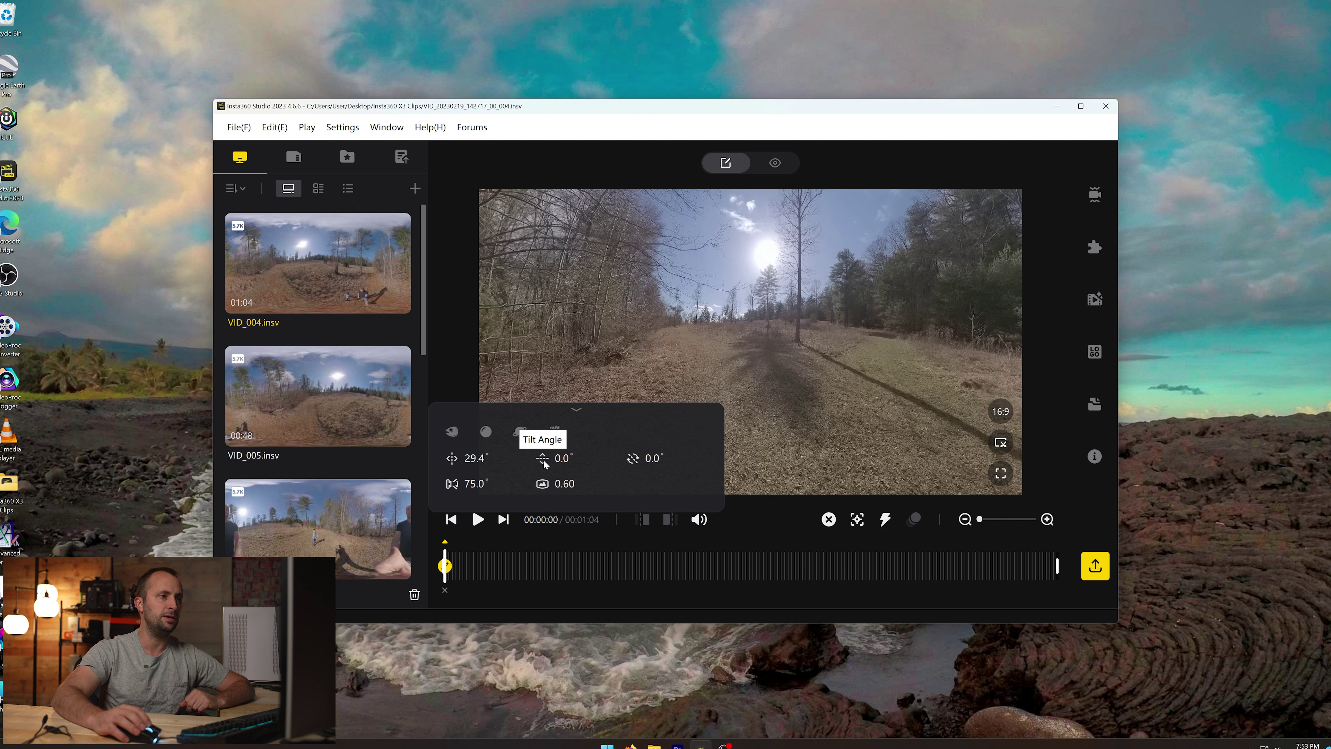
{"action": "mouse_move", "coordinate": [565, 457]}
{"action": "left_mouse_down"}
{"action": "mouse_move", "coordinate": [526, 458]}
{"action": "mouse_move", "coordinate": [602, 464]}
{"action": "mouse_move", "coordinate": [570, 466]}
{"action": "left_mouse_up"}
{"action": "left_click", "coordinate": [564, 462]}
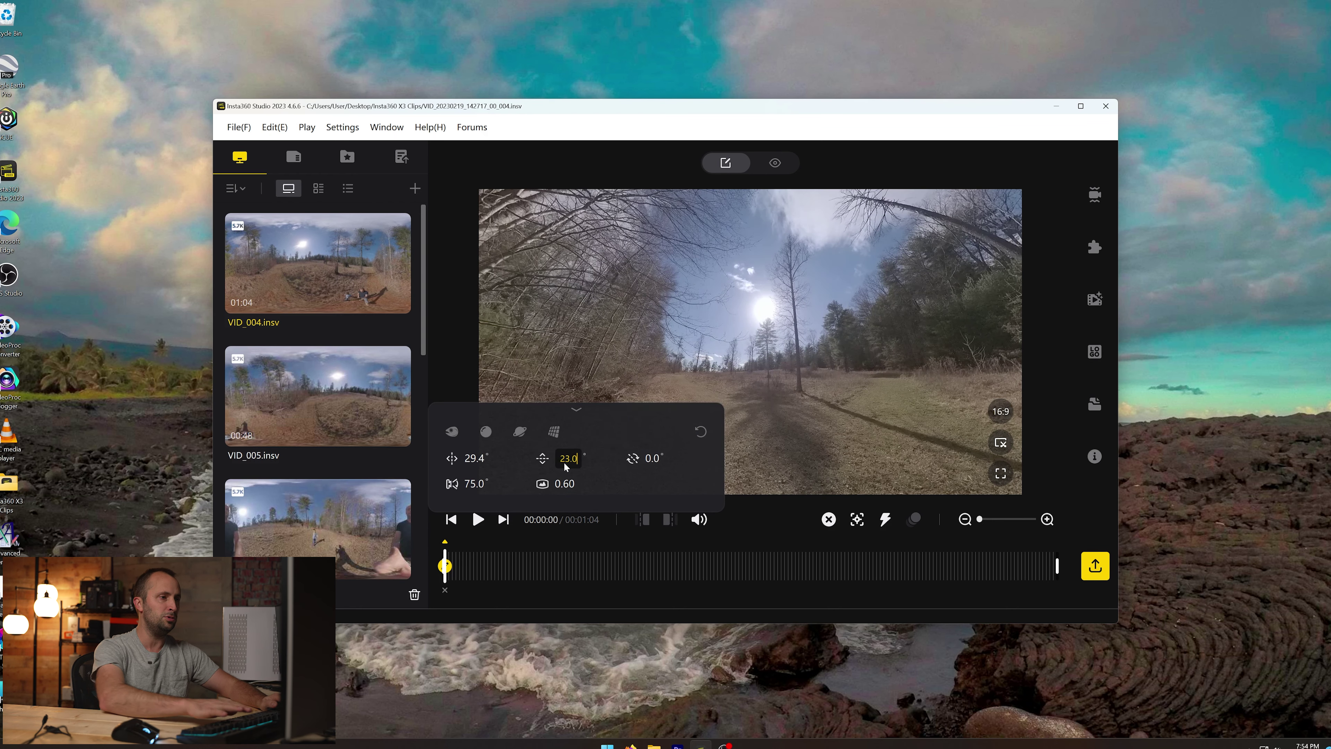
{"action": "key", "text": "BackSpace"}
{"action": "key", "text": "BackSpace"}
{"action": "type", "text": "20"}
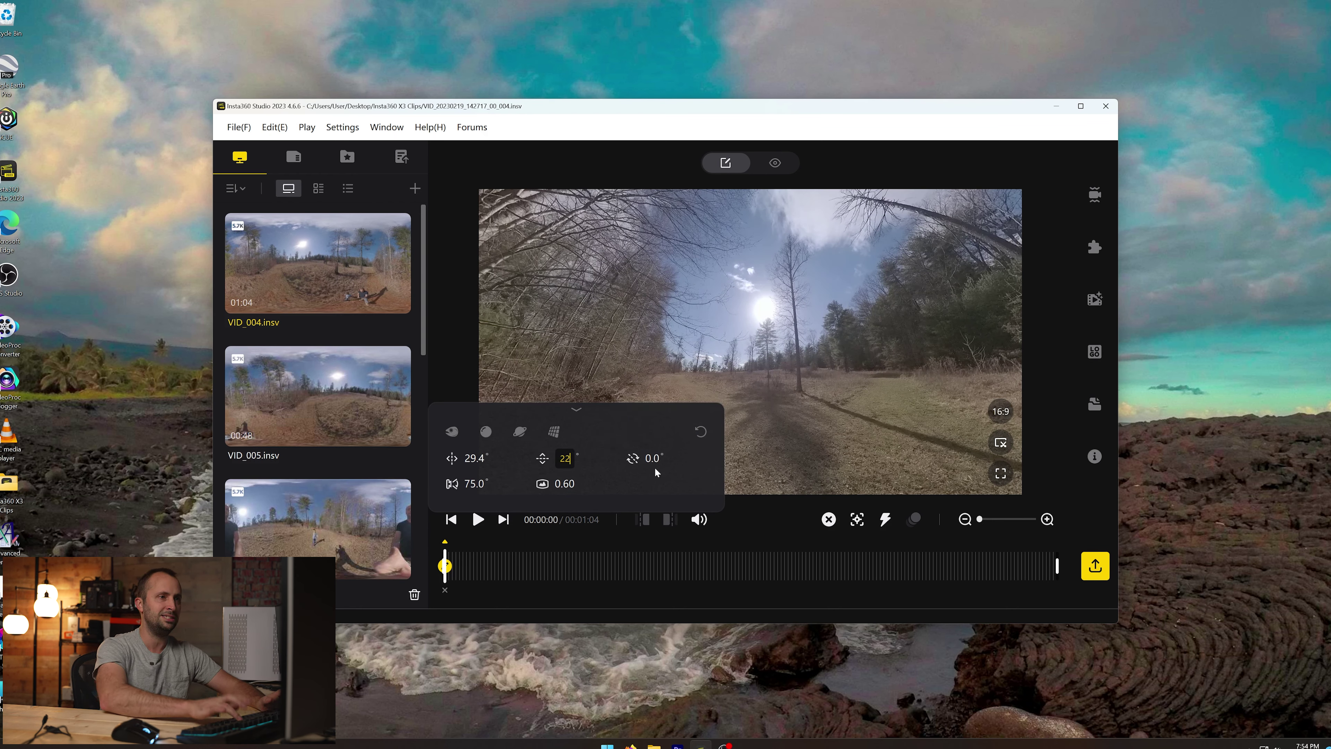
{"action": "key", "text": "Return"}
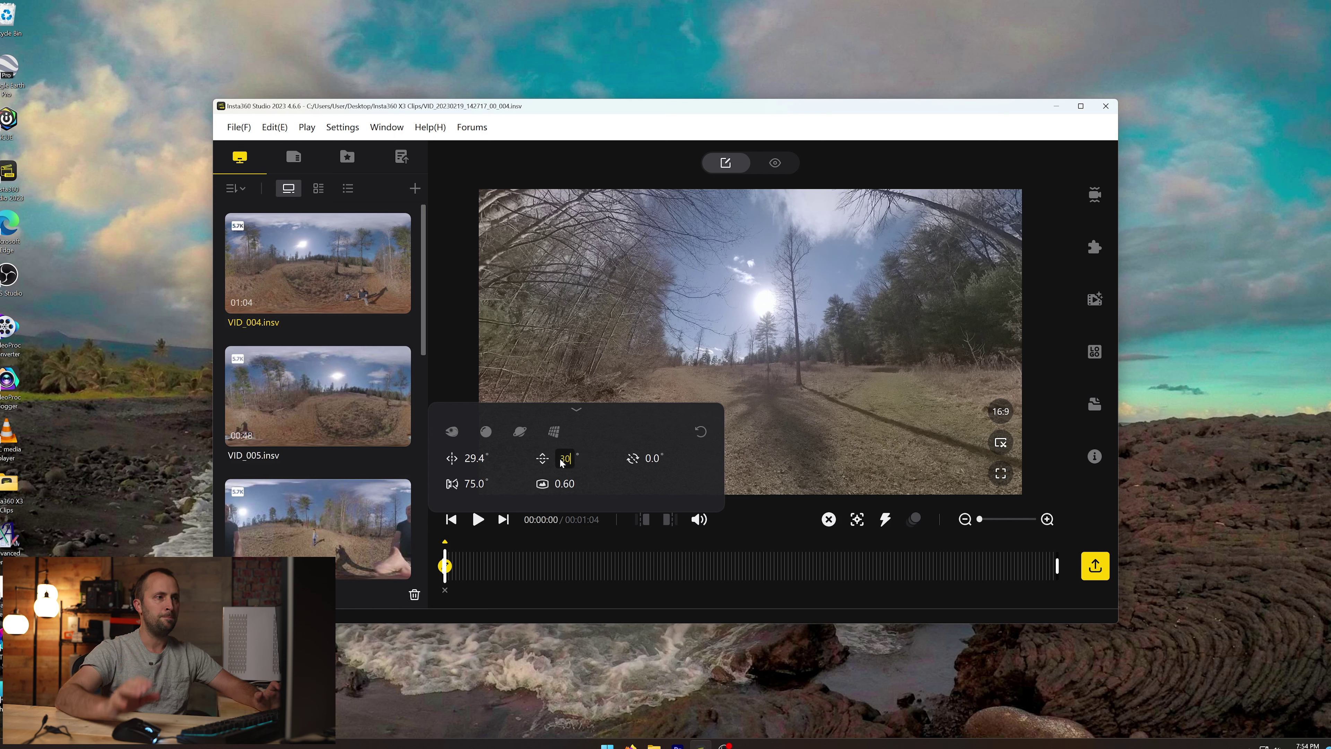
{"action": "key", "text": "Return"}
Try a 32° tilt and a 16.4° pan on the start keyframe, then reapply the Default view.
{"action": "mouse_move", "coordinate": [561, 461]}
{"action": "left_mouse_down"}
{"action": "mouse_move", "coordinate": [579, 461]}
{"action": "mouse_move", "coordinate": [531, 457]}
{"action": "mouse_move", "coordinate": [562, 454]}
{"action": "left_mouse_up"}
{"action": "mouse_move", "coordinate": [474, 458]}
{"action": "left_mouse_down"}
{"action": "mouse_move", "coordinate": [434, 455]}
{"action": "mouse_move", "coordinate": [460, 458]}
{"action": "left_mouse_up"}
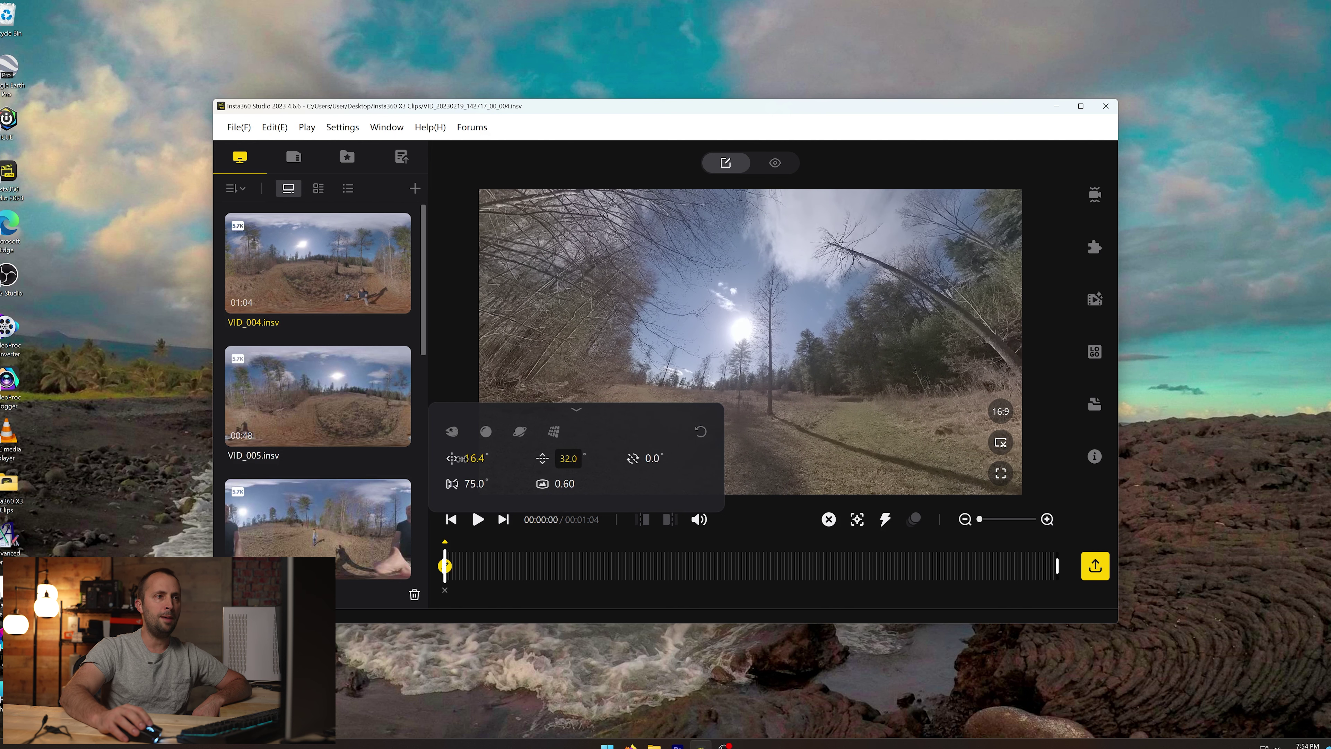
{"action": "left_click", "coordinate": [453, 433]}
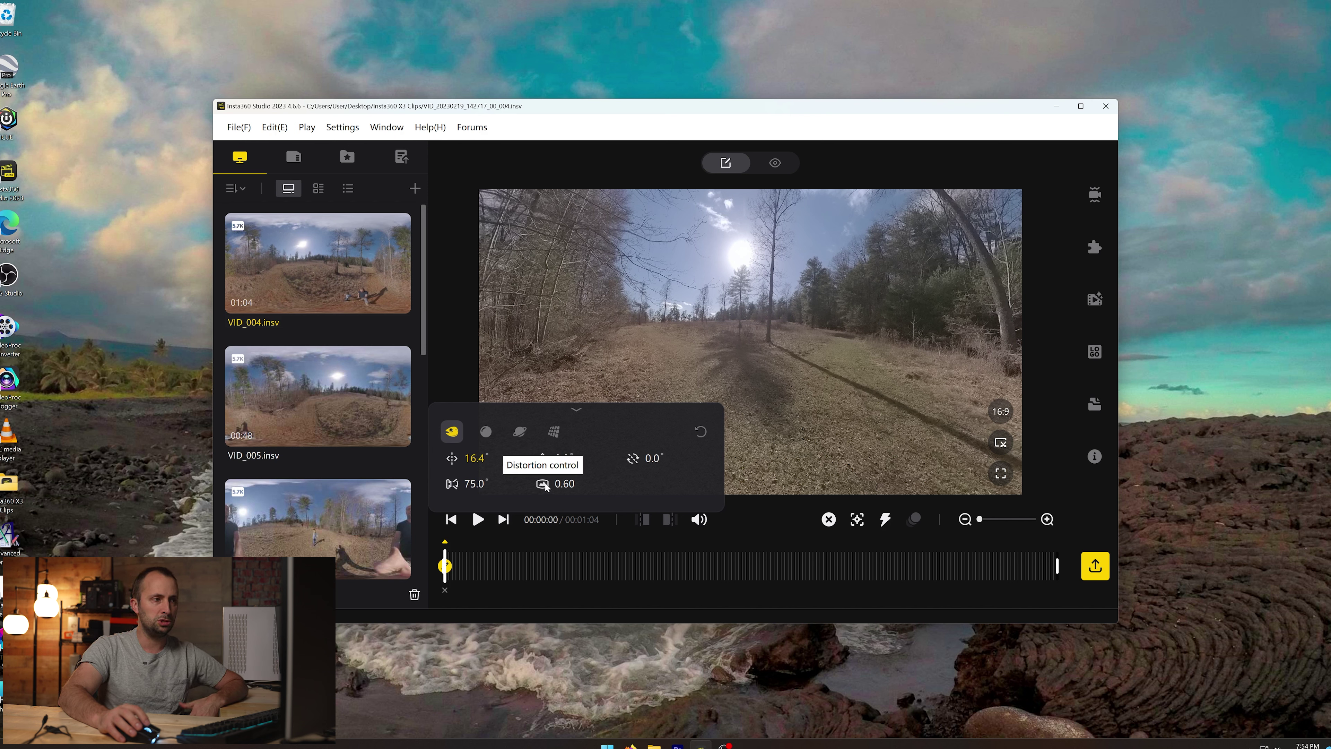
Set the start keyframe's distortion to 0.00 and aim the view at 39.4° pan and 10.2° tilt with 0° roll.
{"action": "left_click_drag", "start_coordinate": [564, 483], "coordinate": [515, 474]}
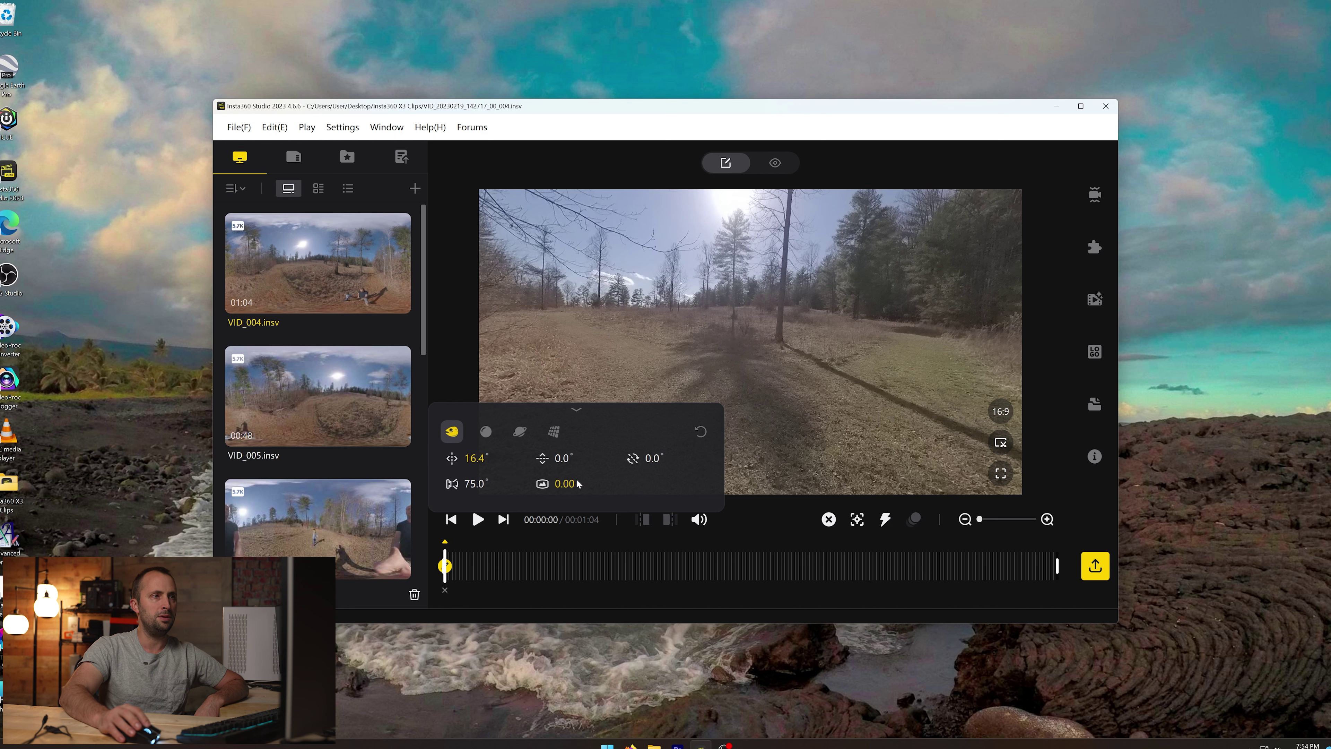
{"action": "left_click_drag", "start_coordinate": [658, 342], "coordinate": [835, 328]}
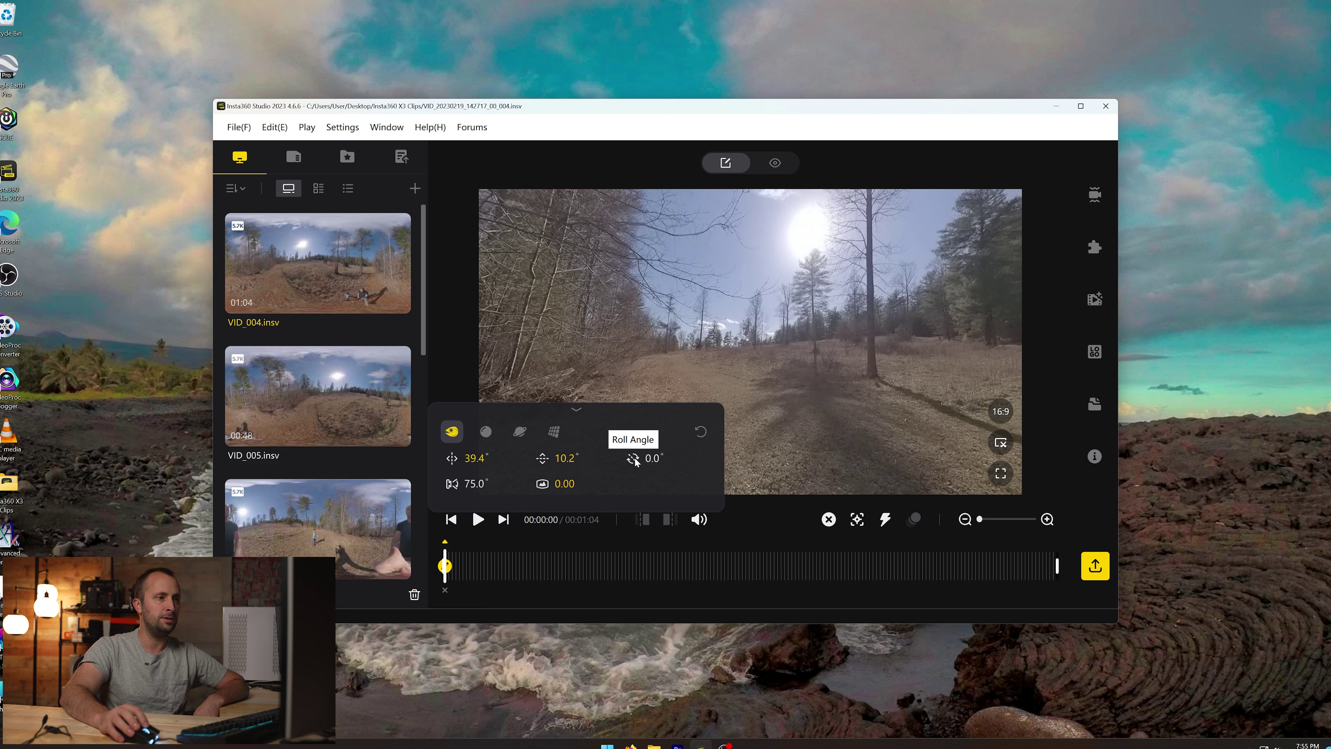
{"action": "mouse_move", "coordinate": [653, 458]}
{"action": "left_mouse_down"}
{"action": "mouse_move", "coordinate": [676, 457]}
{"action": "mouse_move", "coordinate": [616, 454]}
{"action": "mouse_move", "coordinate": [649, 458]}
{"action": "left_mouse_up"}
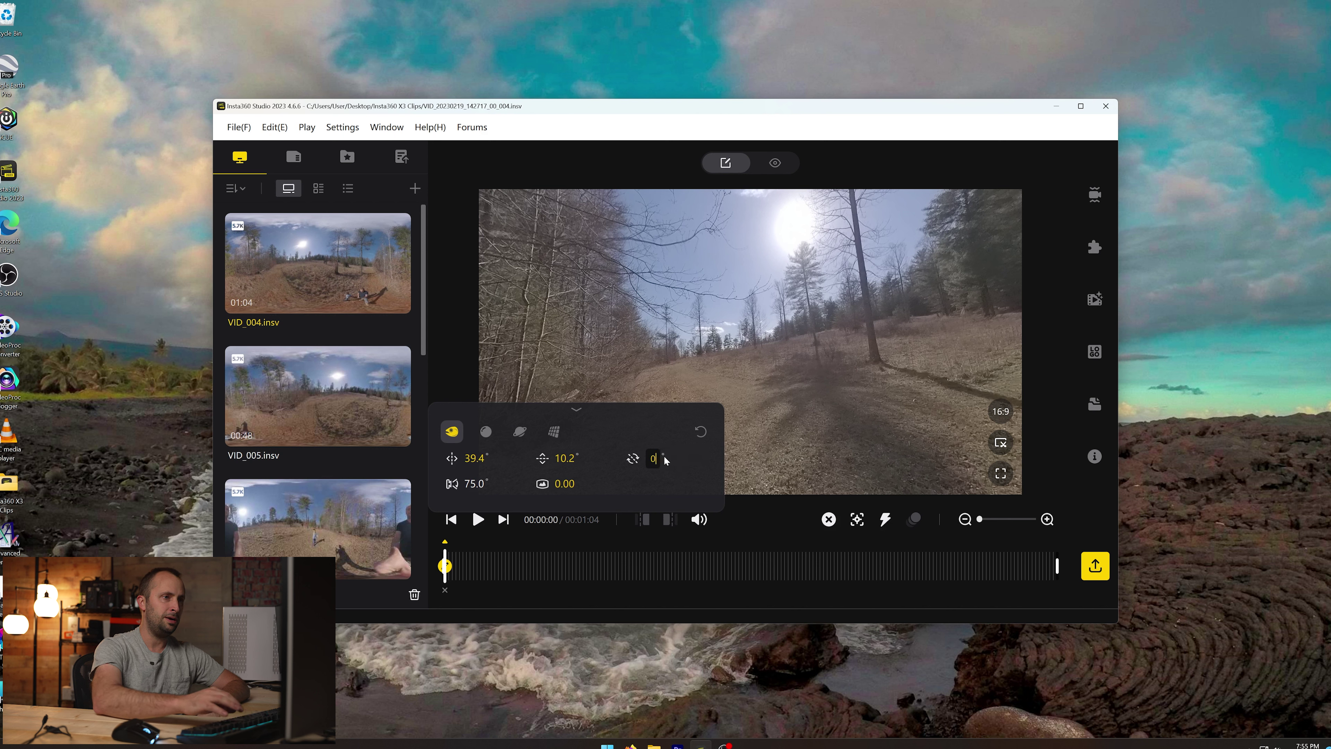
{"action": "key", "text": "Return"}
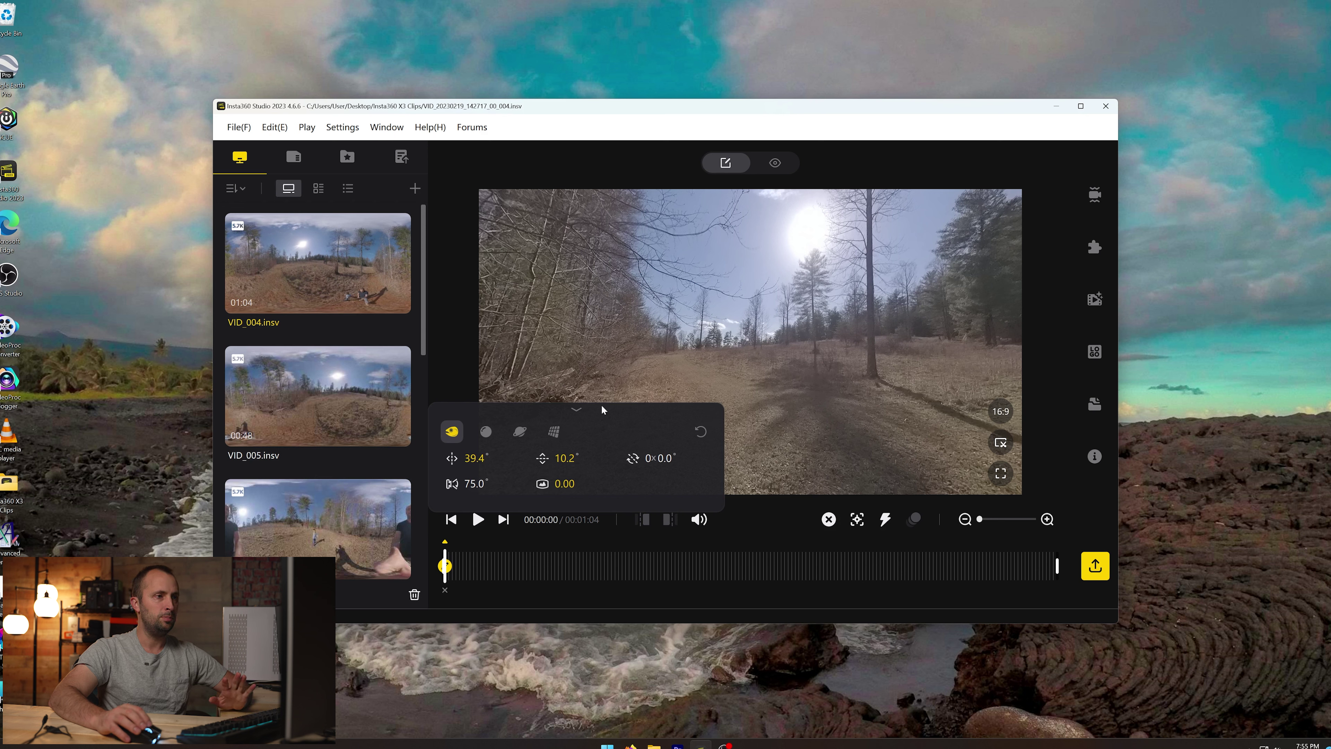
Play the clip from the start keyframe and add a second keyframe at 00:00:15.
{"action": "left_click", "coordinate": [576, 411]}
{"action": "left_click", "coordinate": [477, 519]}
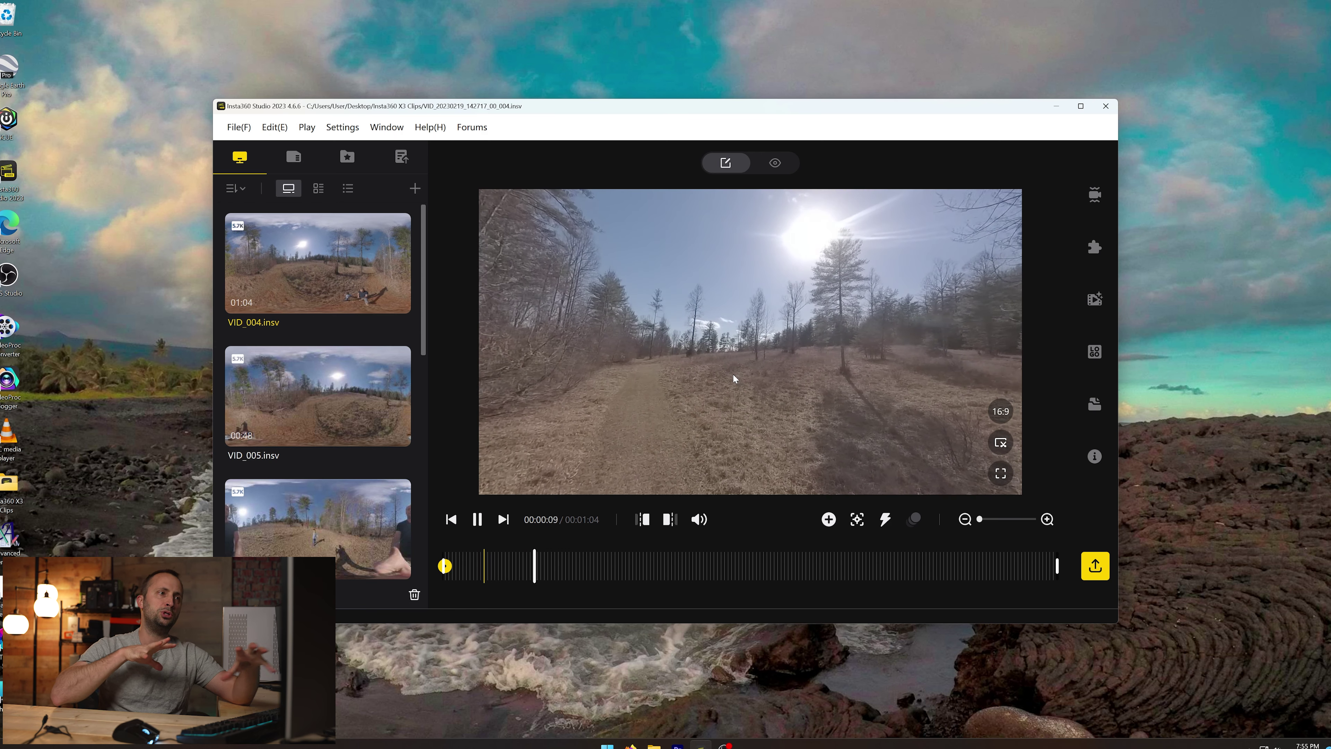
{"action": "left_click", "coordinate": [587, 566]}
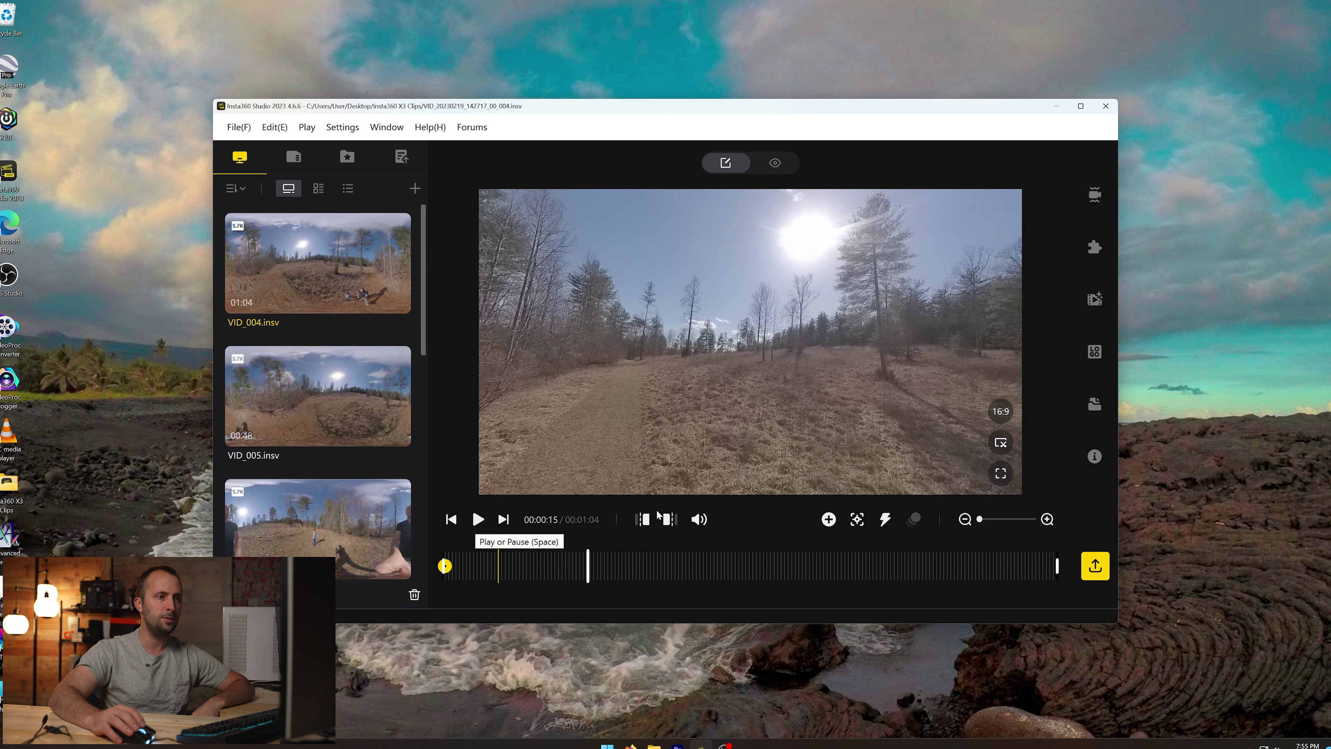
{"action": "left_click", "coordinate": [828, 520]}
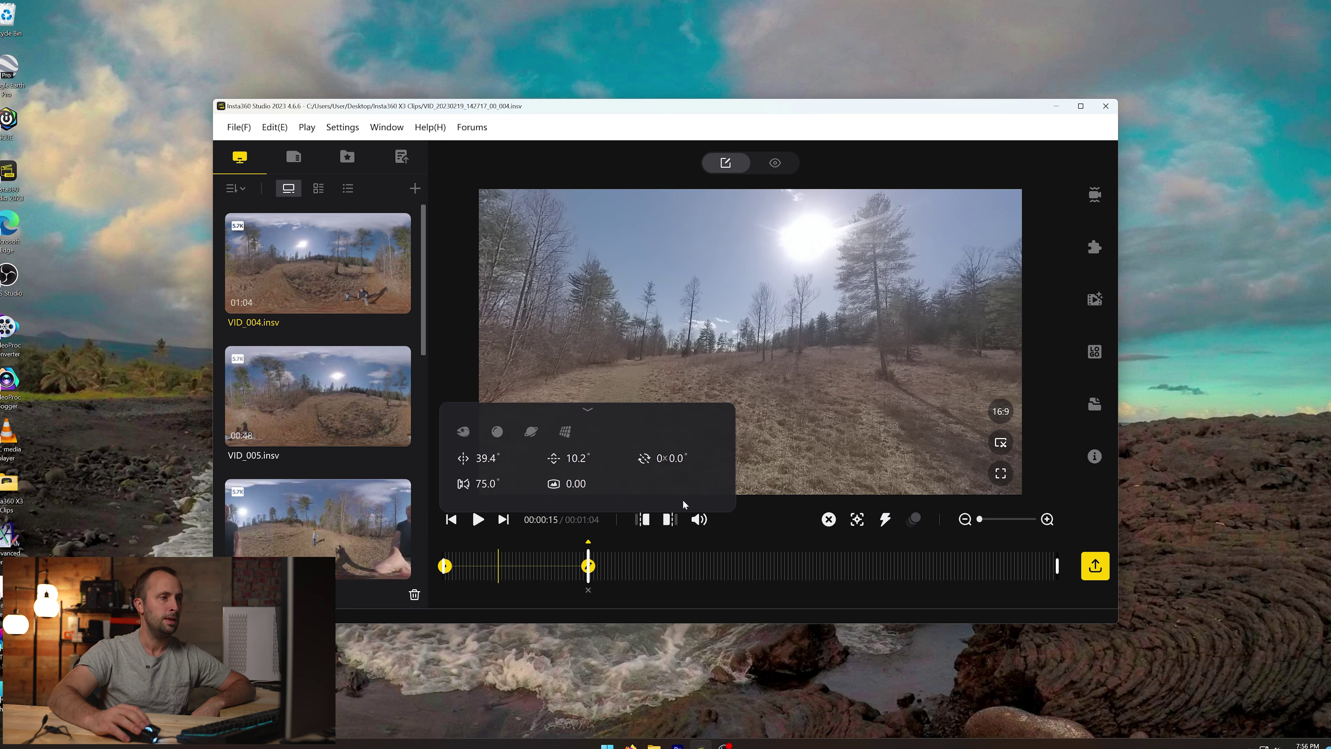
Try a 255.4° pan and -60.9° tilt on the second keyframe, then apply the Default view and close the settings.
{"action": "left_click_drag", "start_coordinate": [490, 458], "coordinate": [635, 397]}
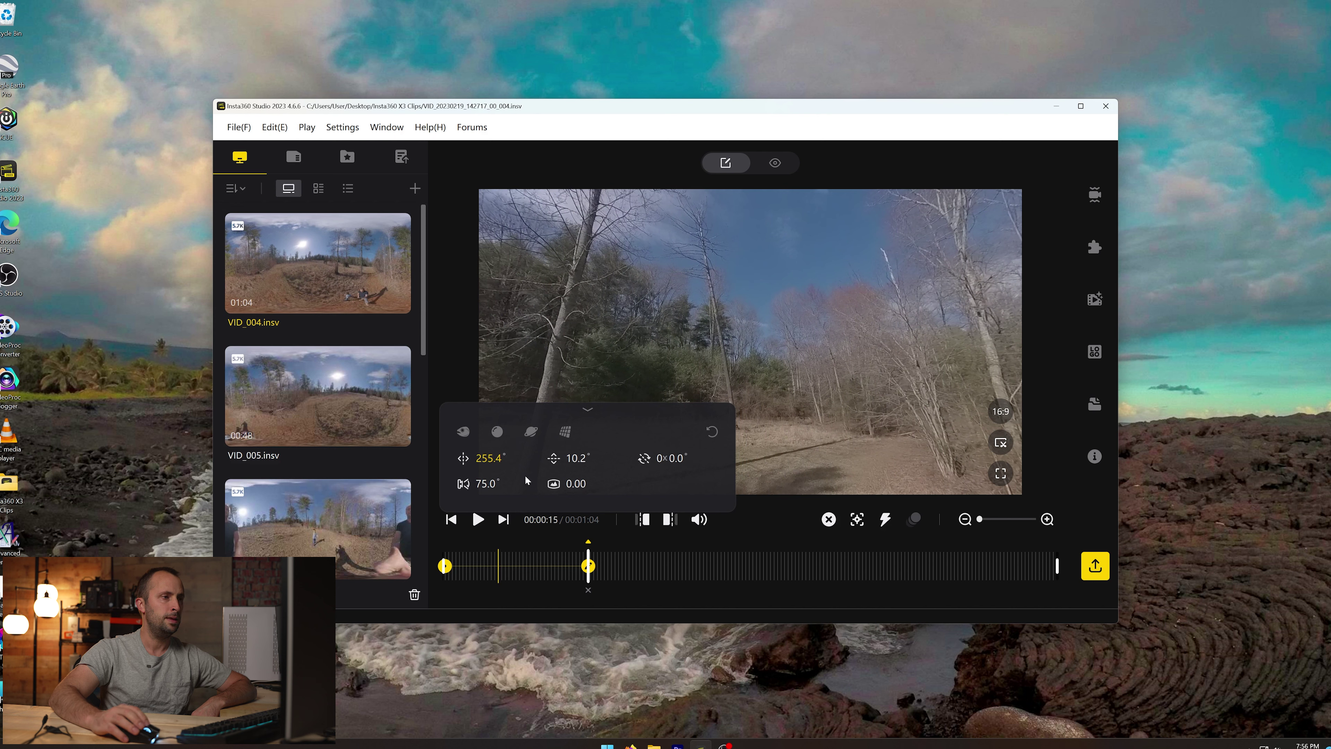
{"action": "left_click_drag", "start_coordinate": [573, 459], "coordinate": [528, 428]}
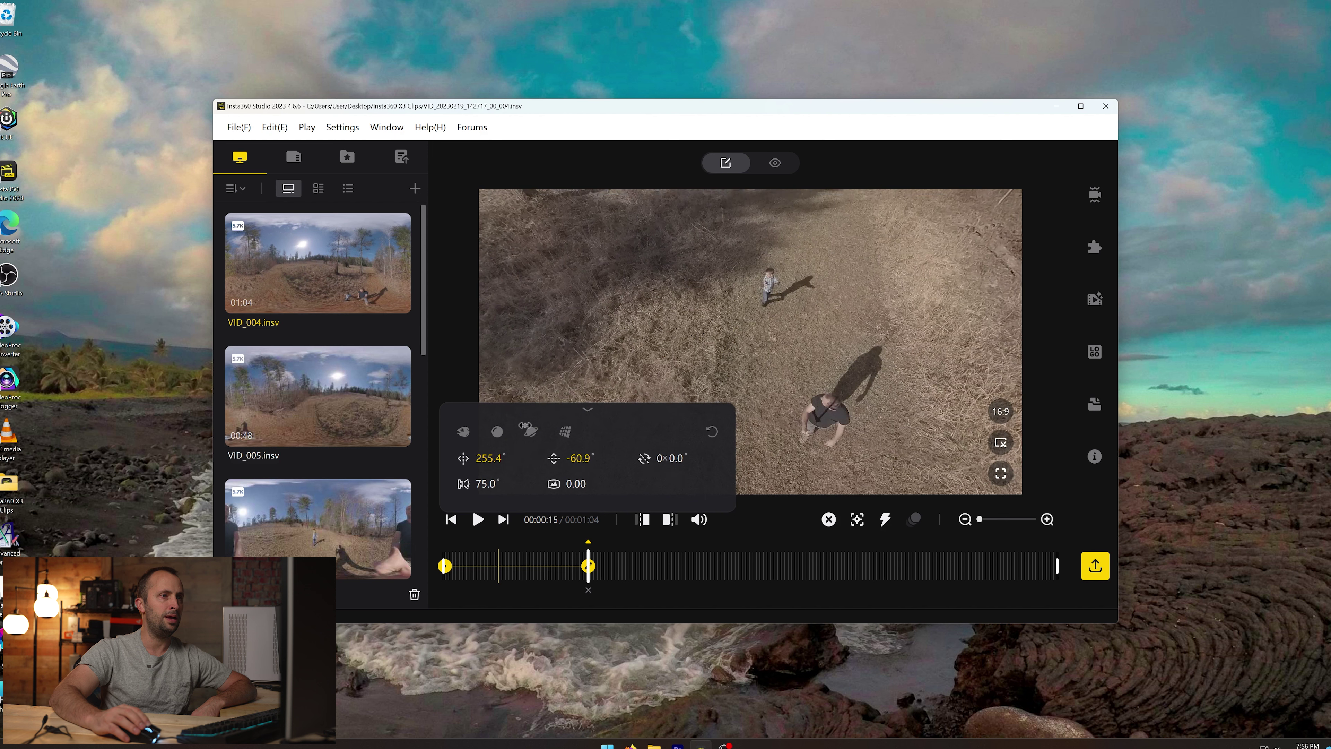
{"action": "left_click", "coordinate": [463, 431]}
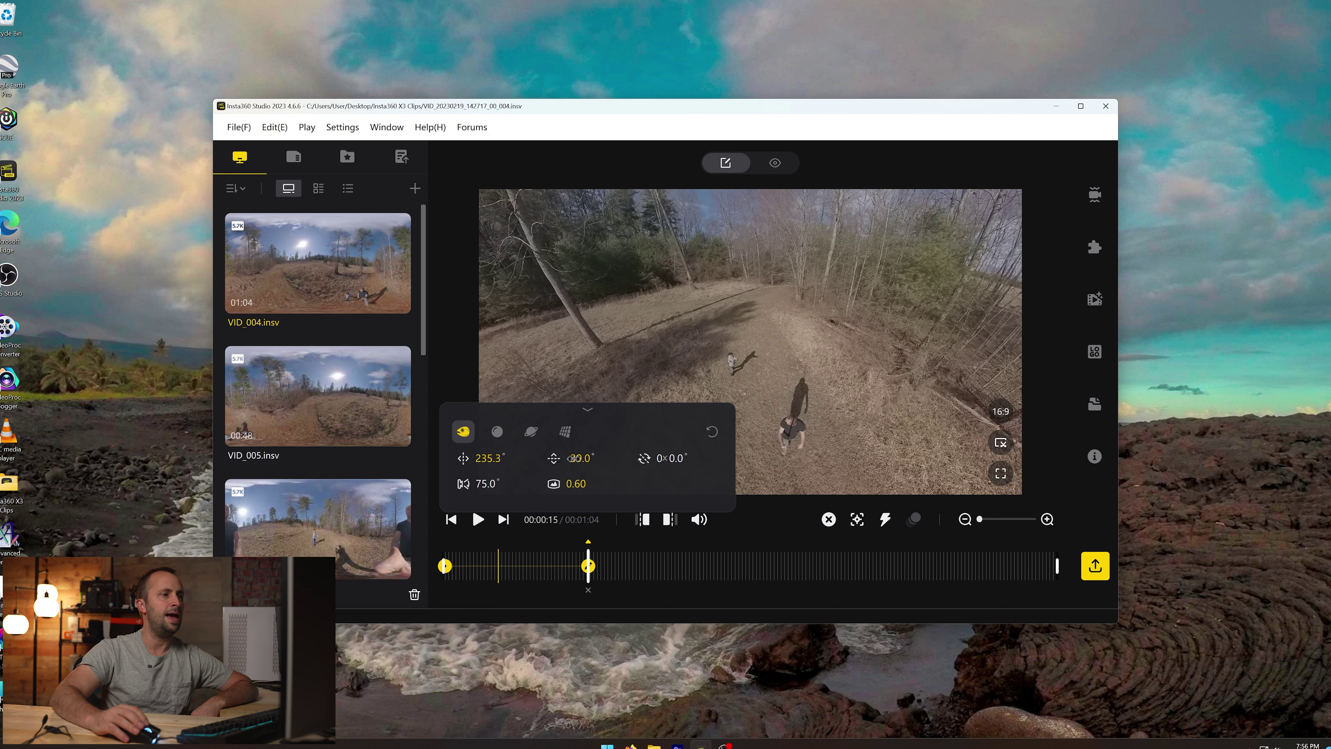
{"action": "left_click", "coordinate": [586, 410]}
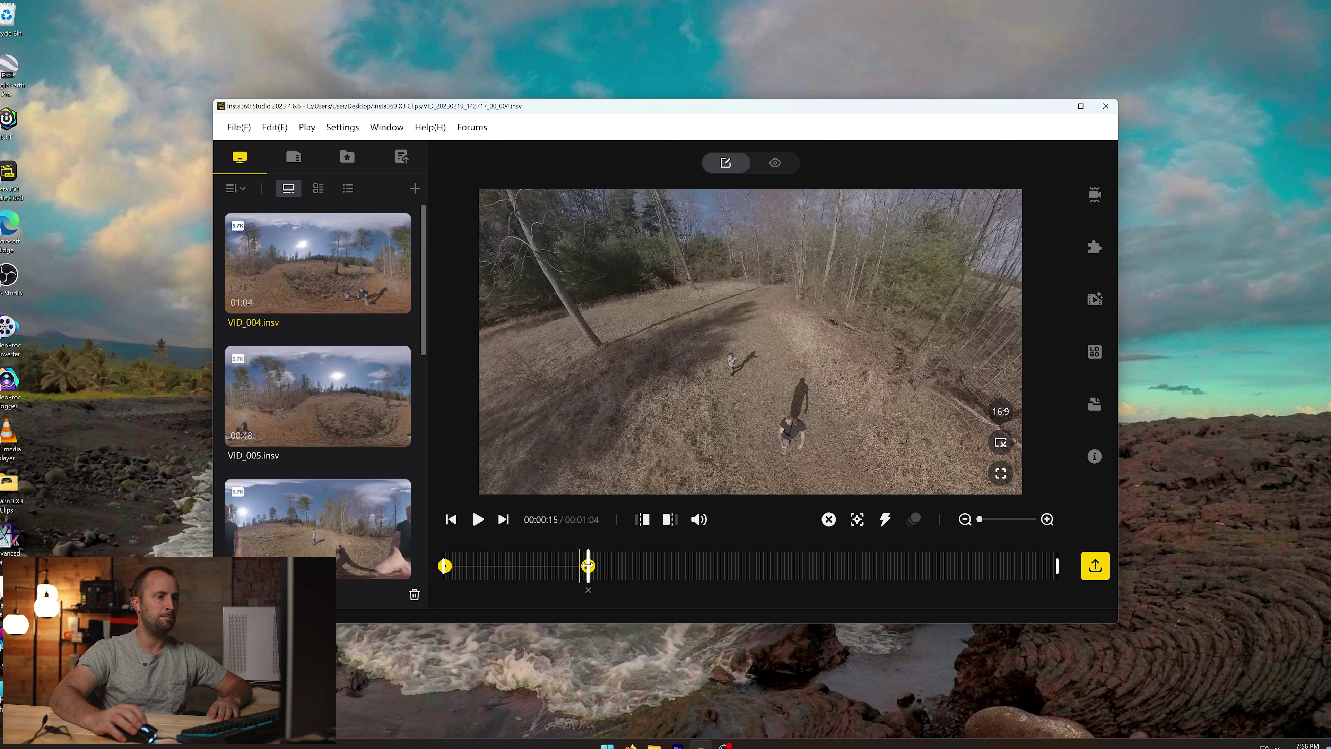
Return to the start keyframe and play the clip to review the transition to the second keyframe.
{"action": "left_click", "coordinate": [446, 566]}
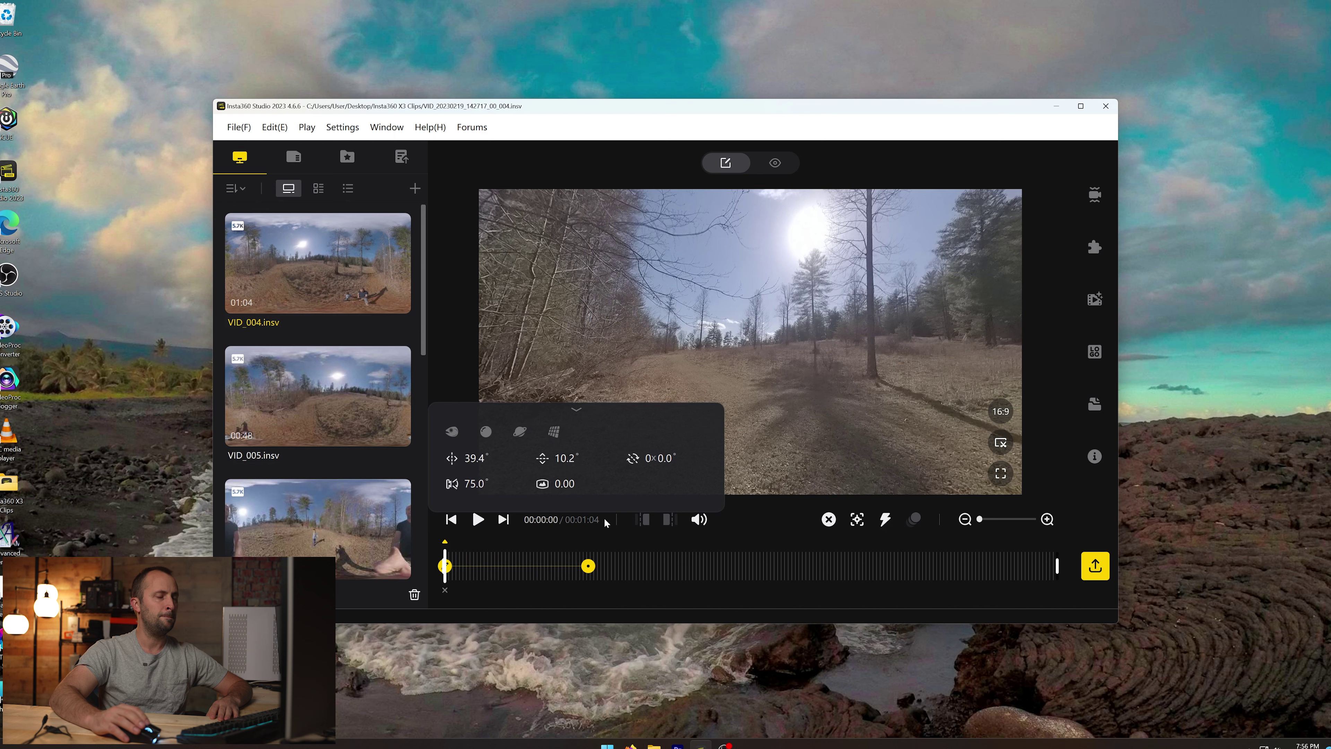
{"action": "left_click", "coordinate": [575, 410]}
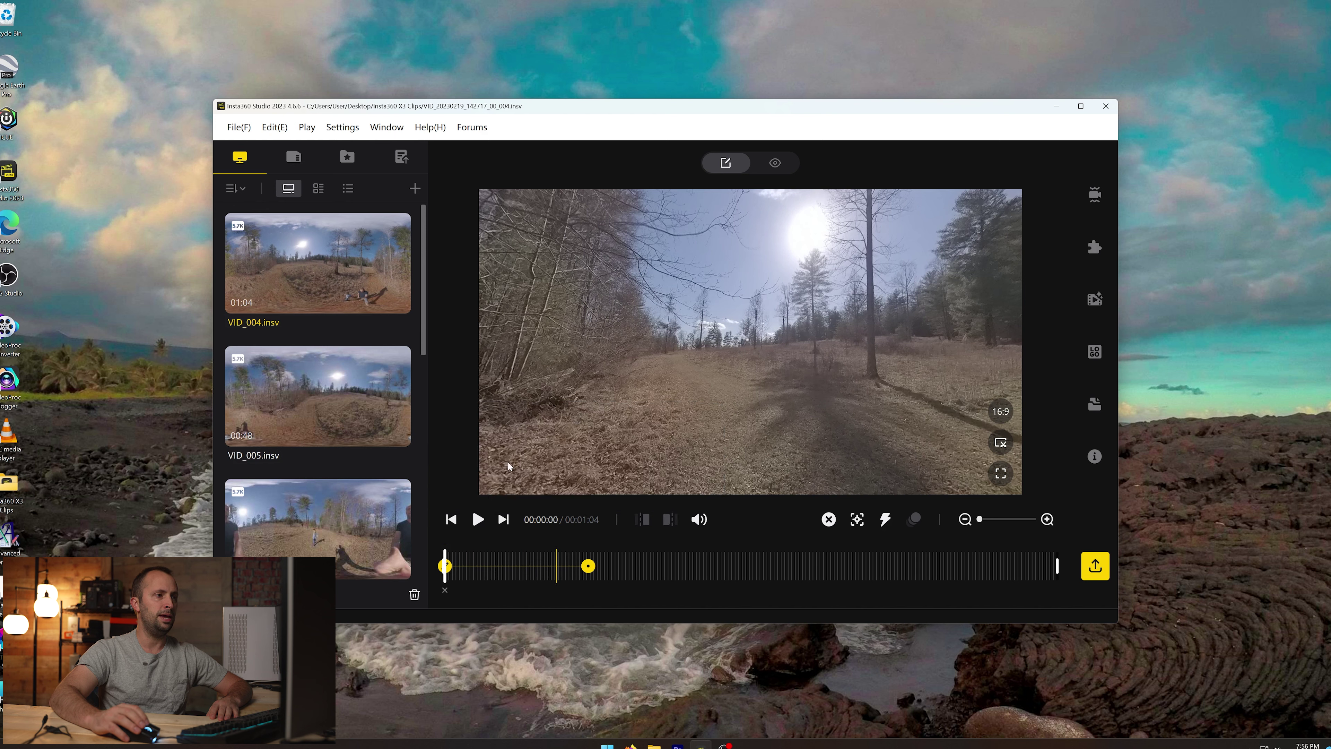
{"action": "left_click", "coordinate": [477, 522]}
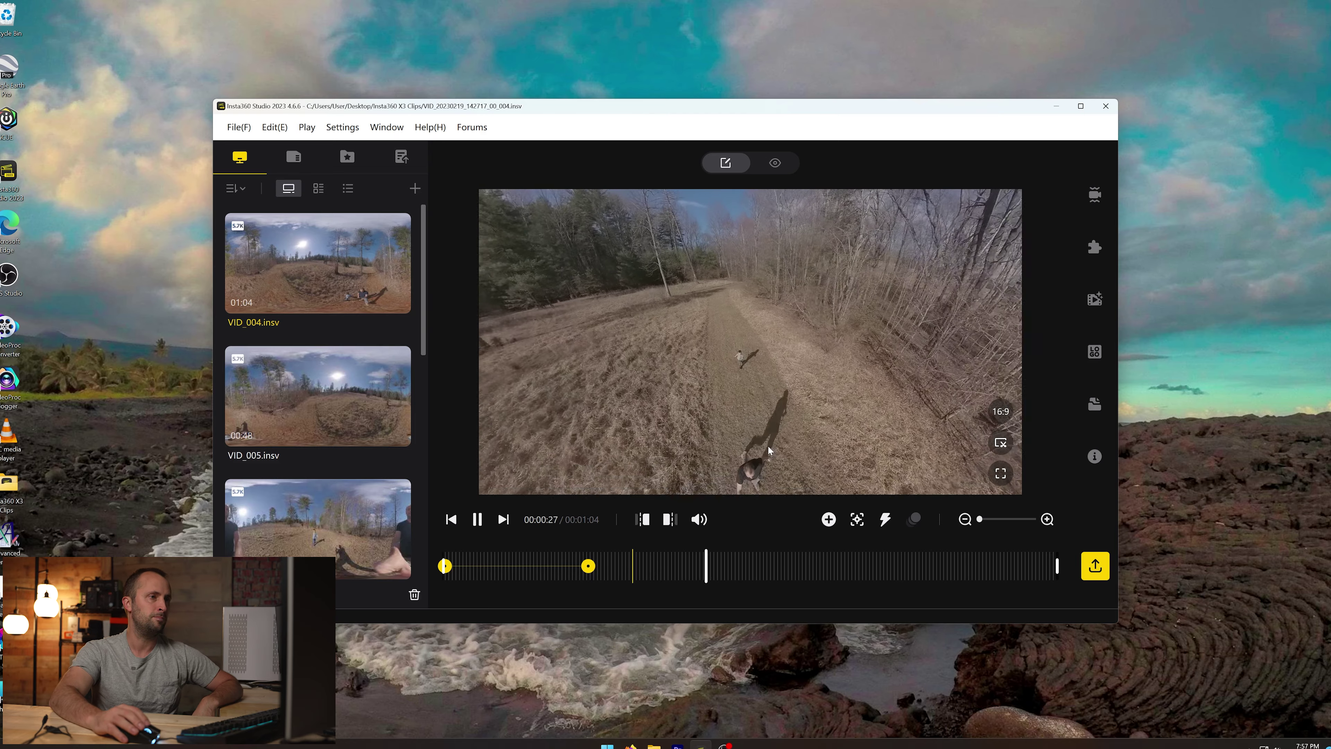
Jump between the start keyframe and the 00:00:15 keyframe to compare their views, then review the transition again.
{"action": "left_click", "coordinate": [583, 545]}
{"action": "left_click", "coordinate": [442, 549]}
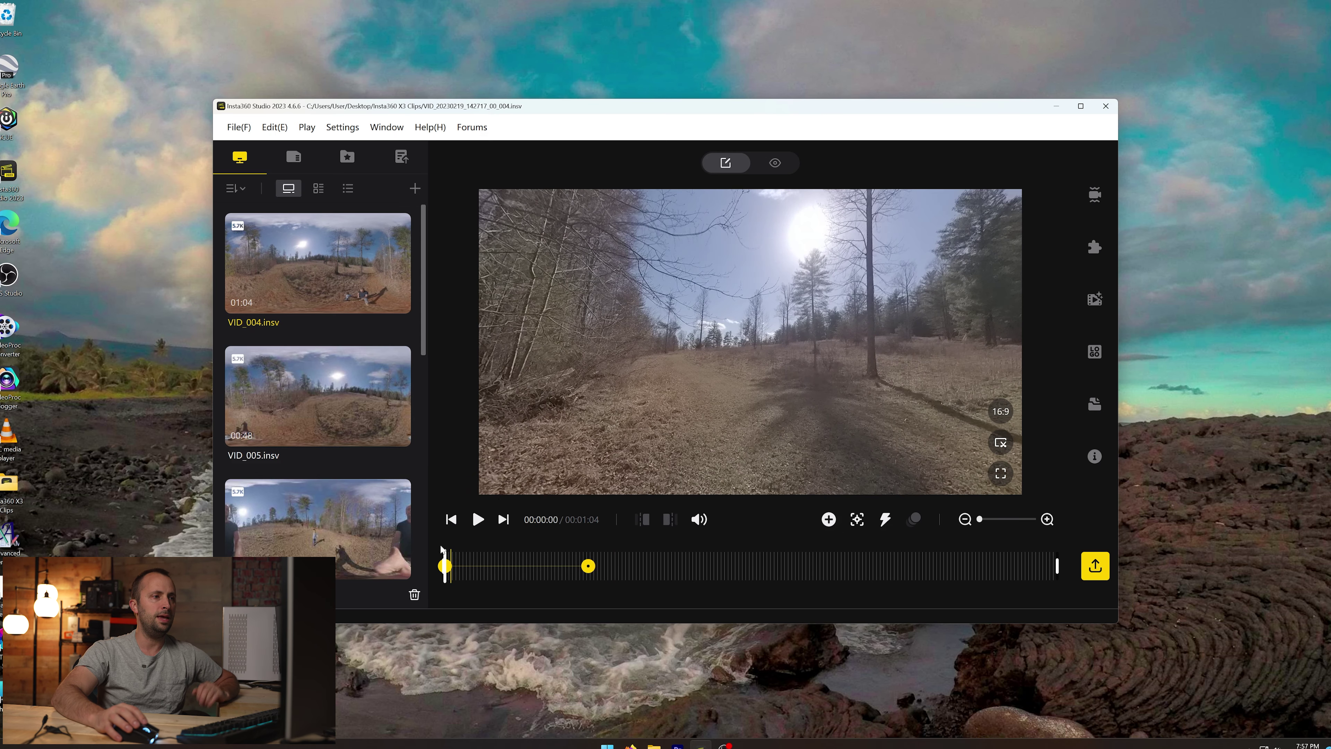
{"action": "left_click", "coordinate": [587, 539]}
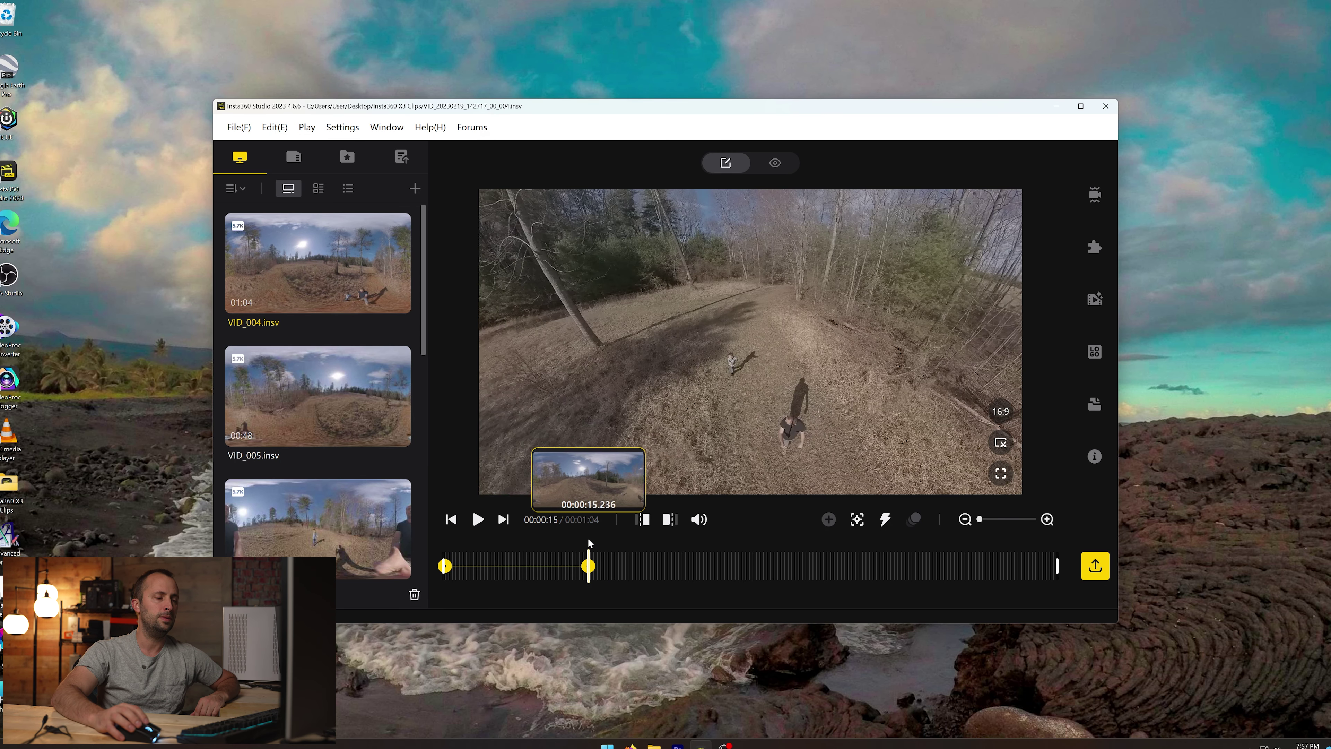
{"action": "left_click", "coordinate": [446, 540]}
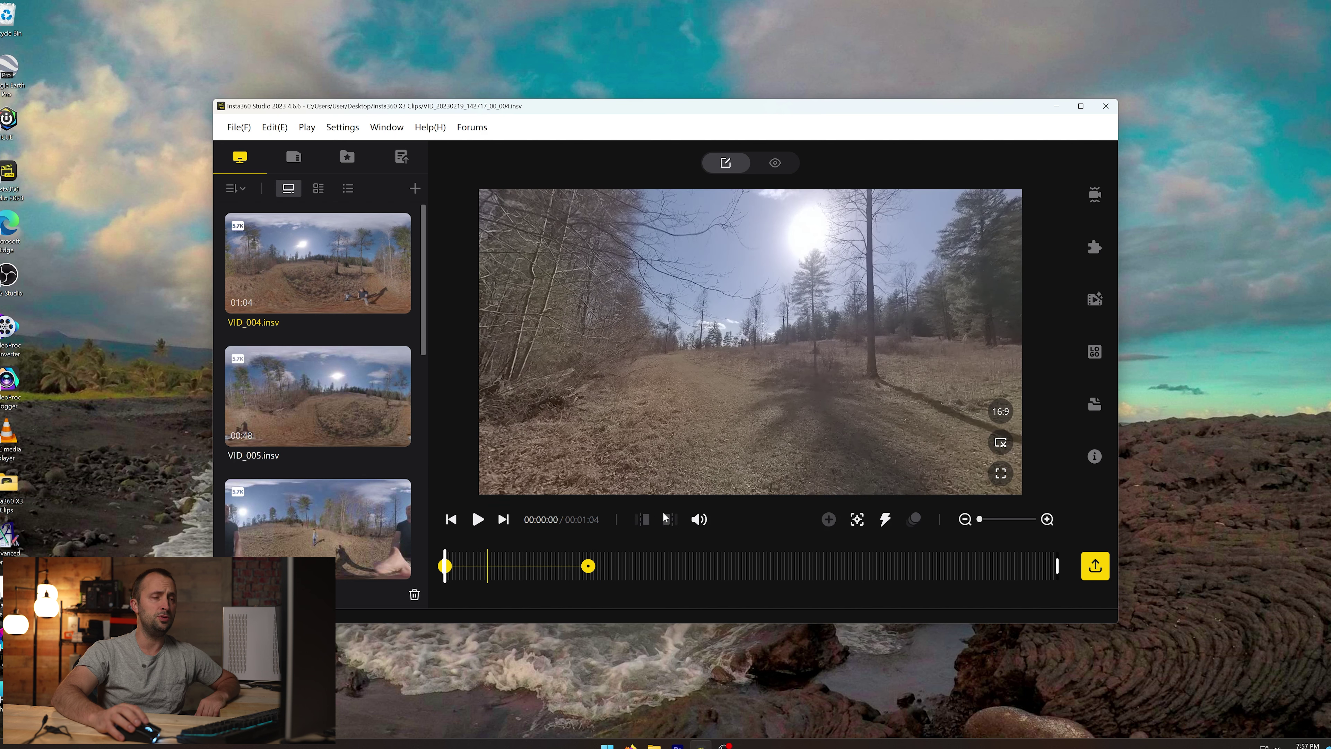
{"action": "left_click", "coordinate": [499, 521]}
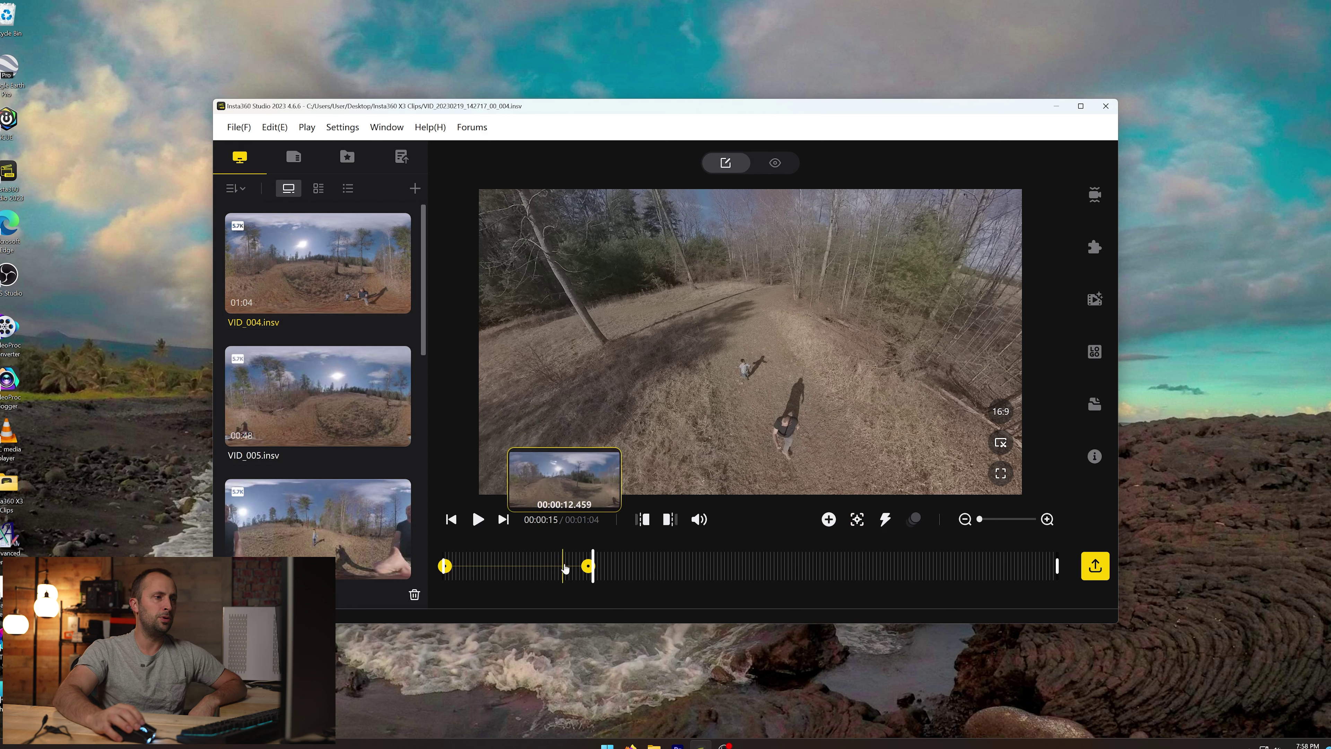
Delete the keyframe at 00:00:15 and the keyframe at the clip's start.
{"action": "left_click", "coordinate": [588, 569]}
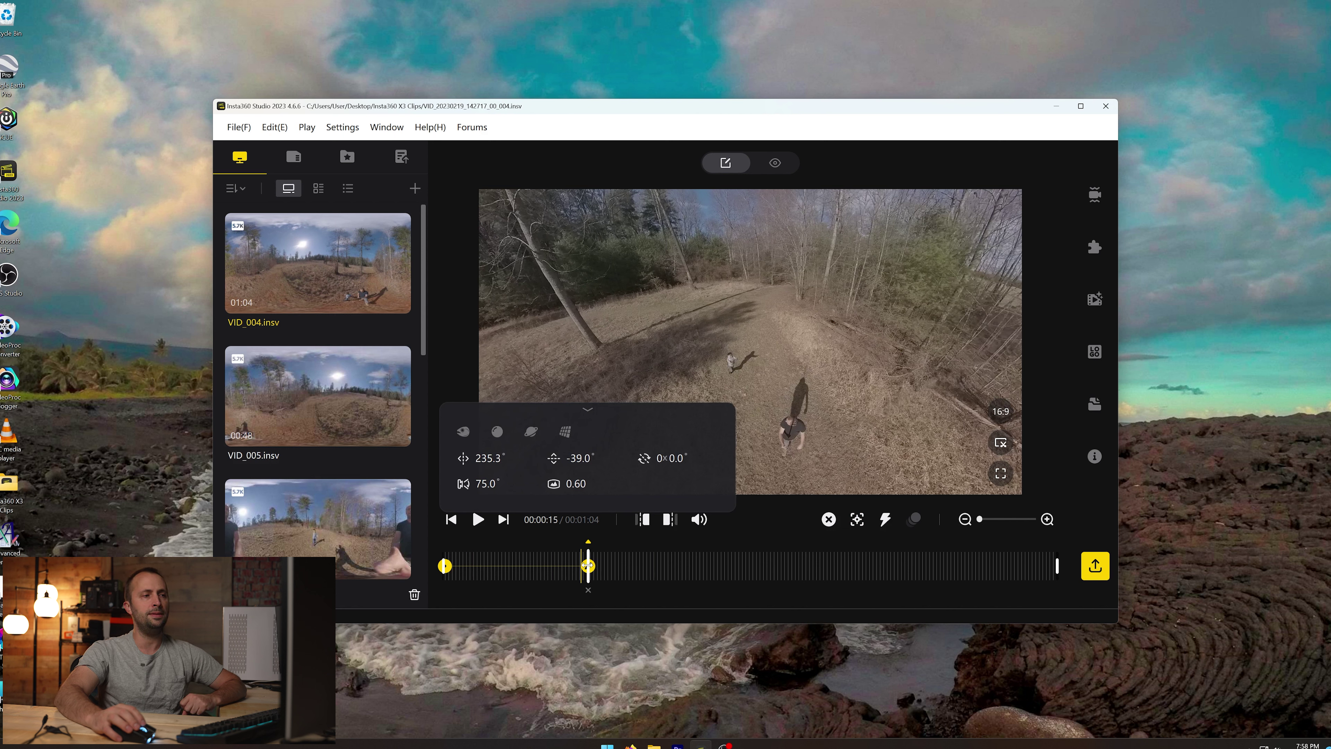
{"action": "left_click", "coordinate": [588, 591]}
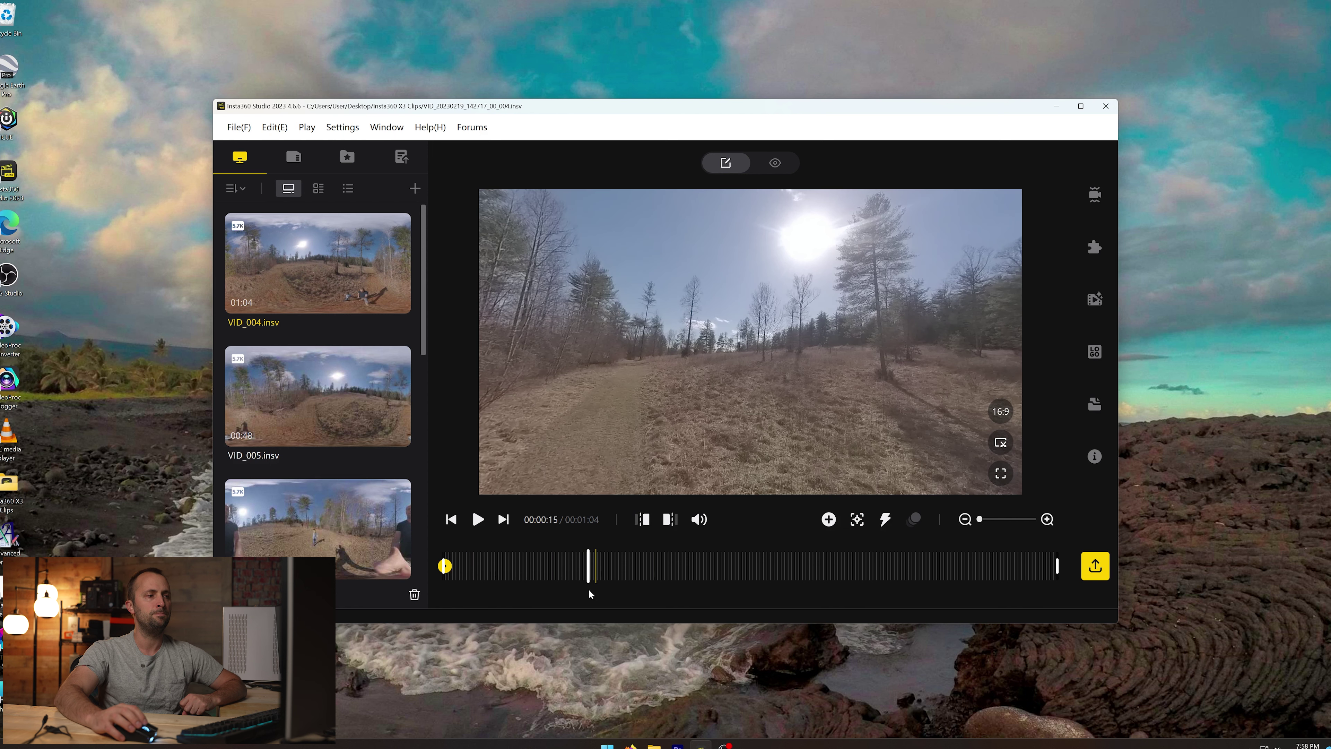
{"action": "left_click", "coordinate": [448, 567]}
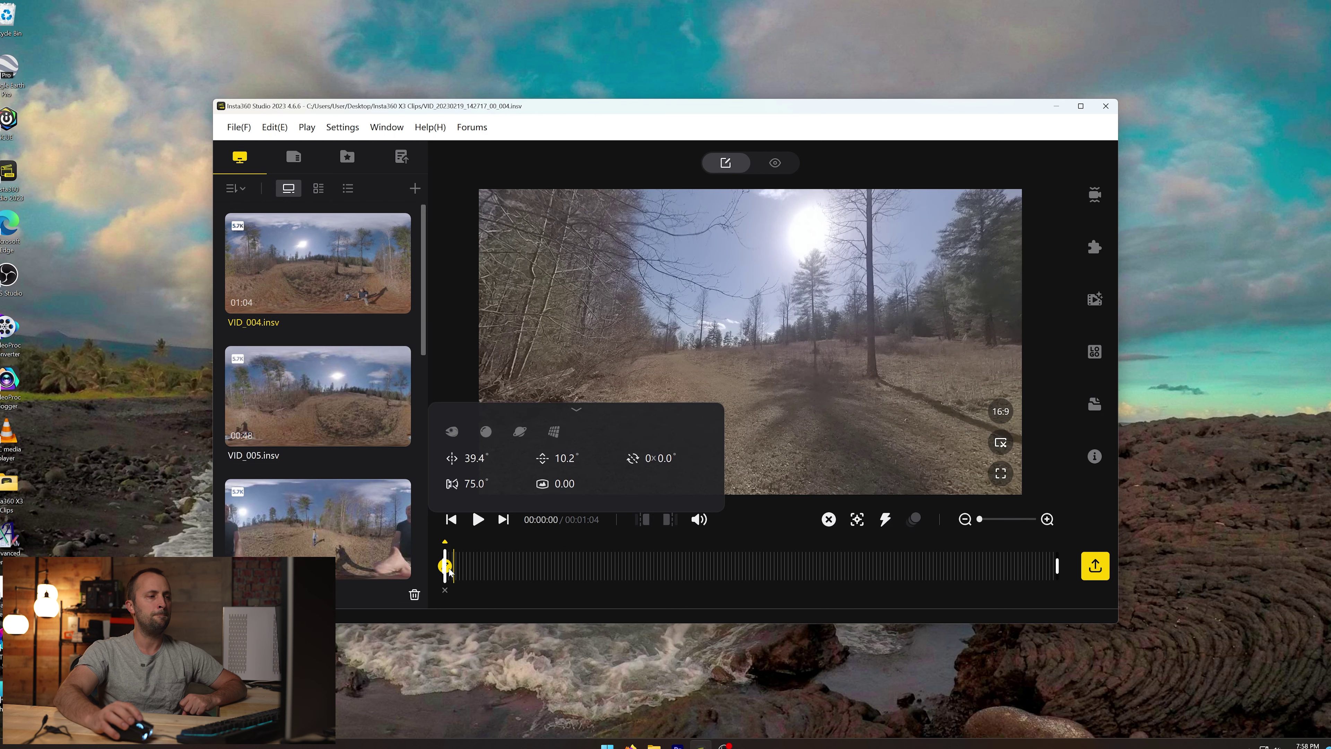
{"action": "left_click", "coordinate": [443, 592]}
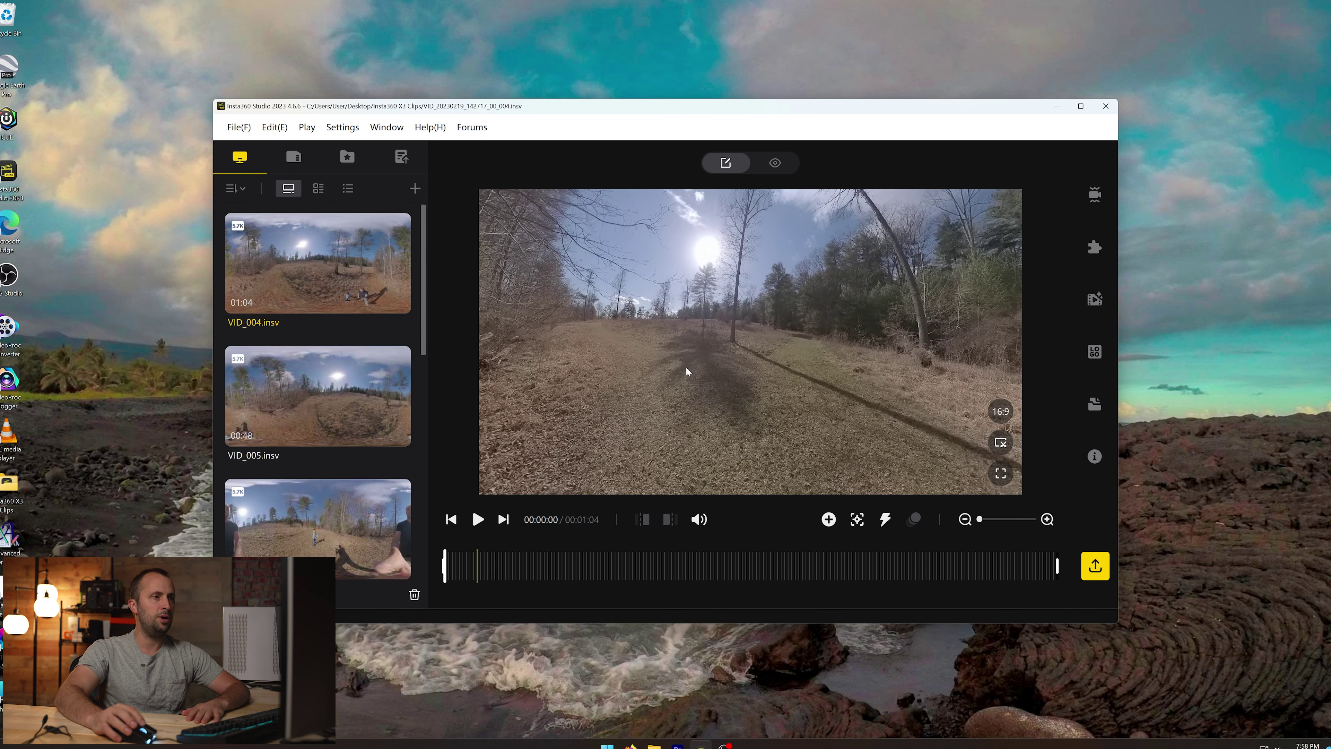
Try tracking the man in the dark shirt for about a second from the clip's start, then undo the tracking.
{"action": "left_click_drag", "start_coordinate": [687, 370], "coordinate": [803, 353]}
{"action": "left_click_drag", "start_coordinate": [712, 367], "coordinate": [802, 406]}
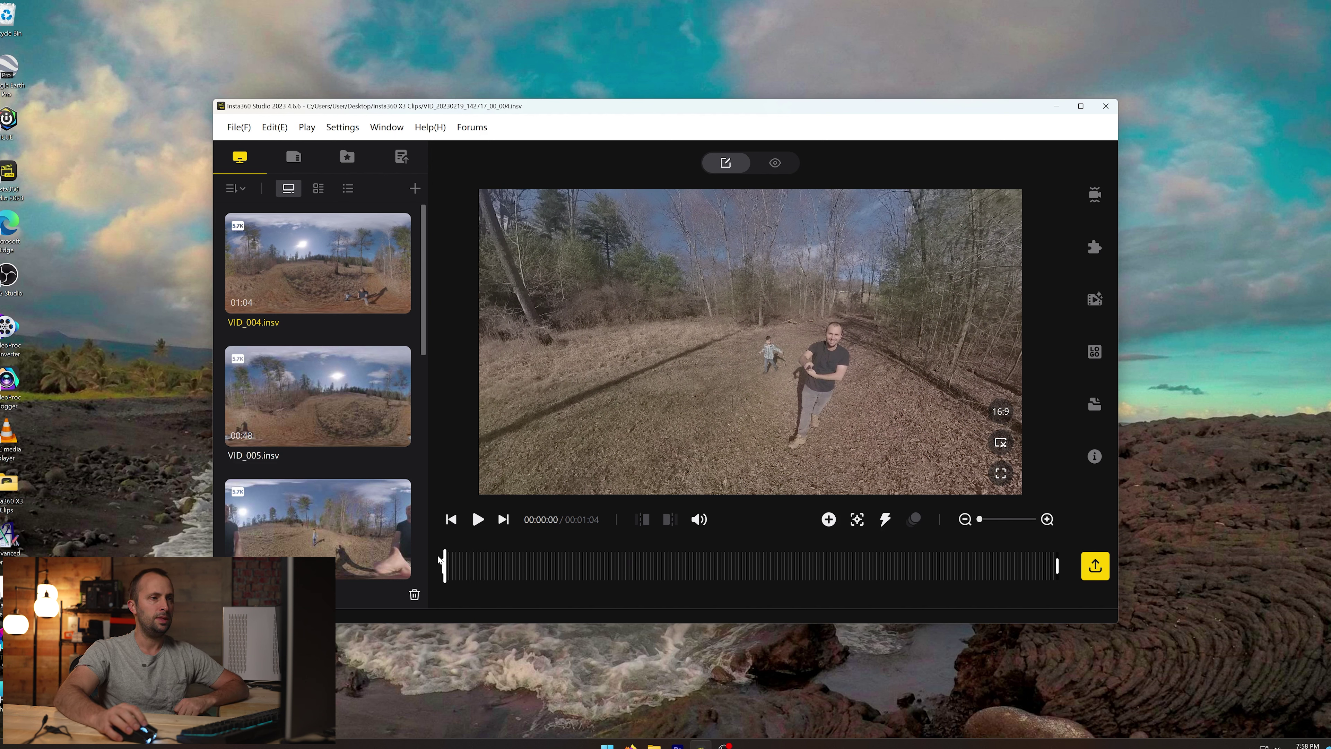
{"action": "left_click", "coordinate": [858, 520]}
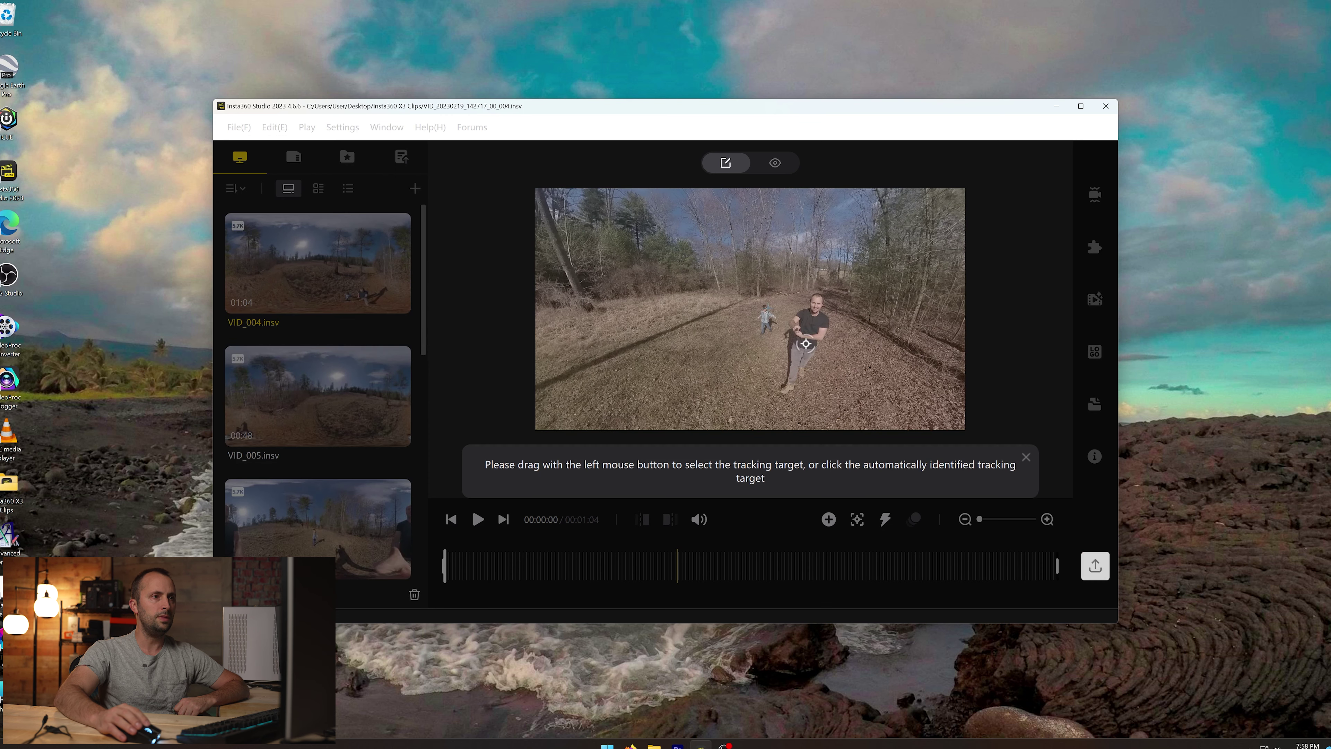
{"action": "left_click", "coordinate": [791, 334]}
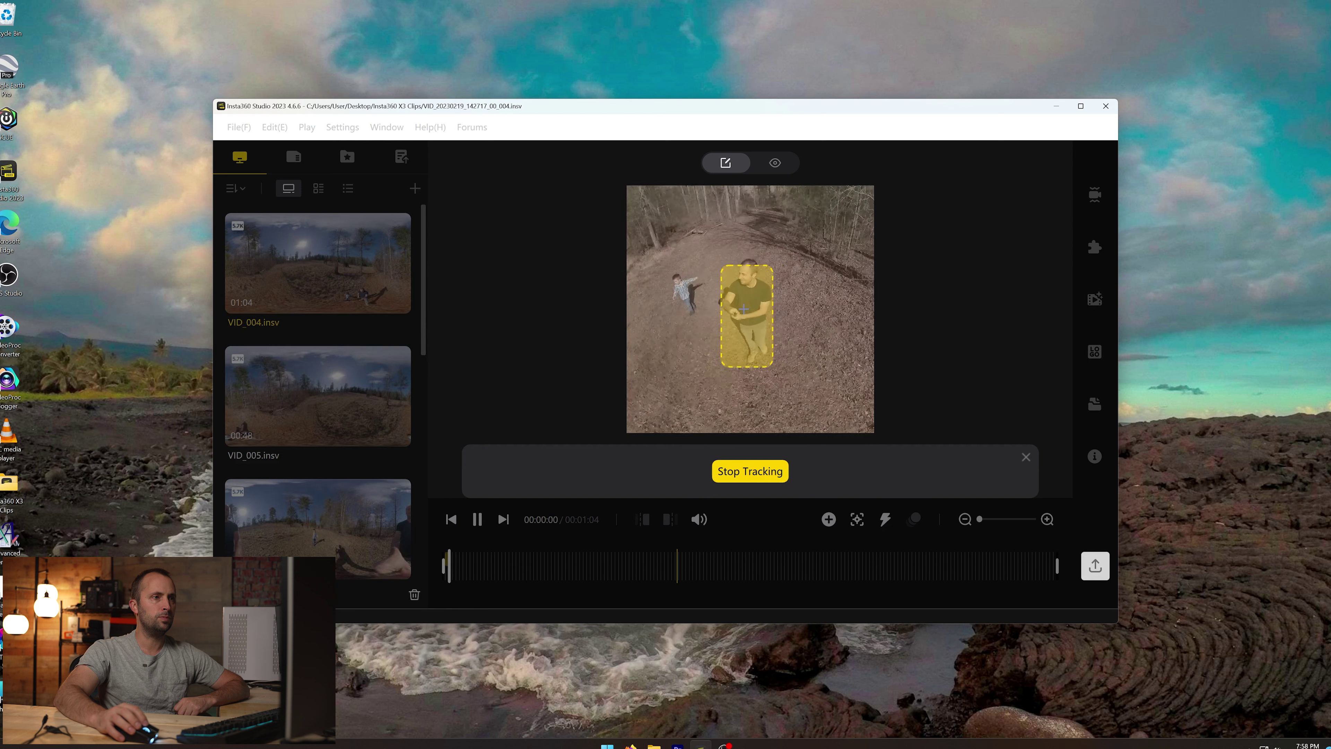
{"action": "left_click", "coordinate": [750, 475]}
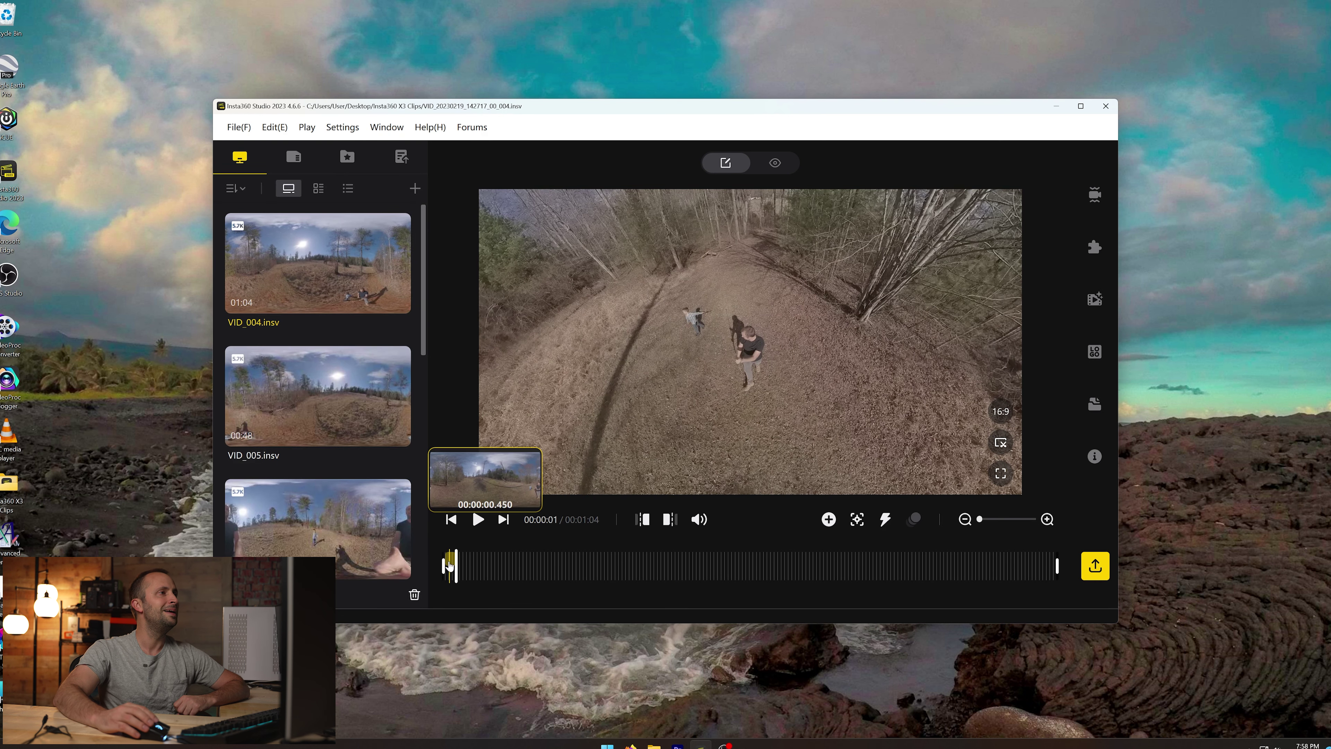
{"action": "left_click", "coordinate": [268, 127]}
{"action": "left_click", "coordinate": [294, 151]}
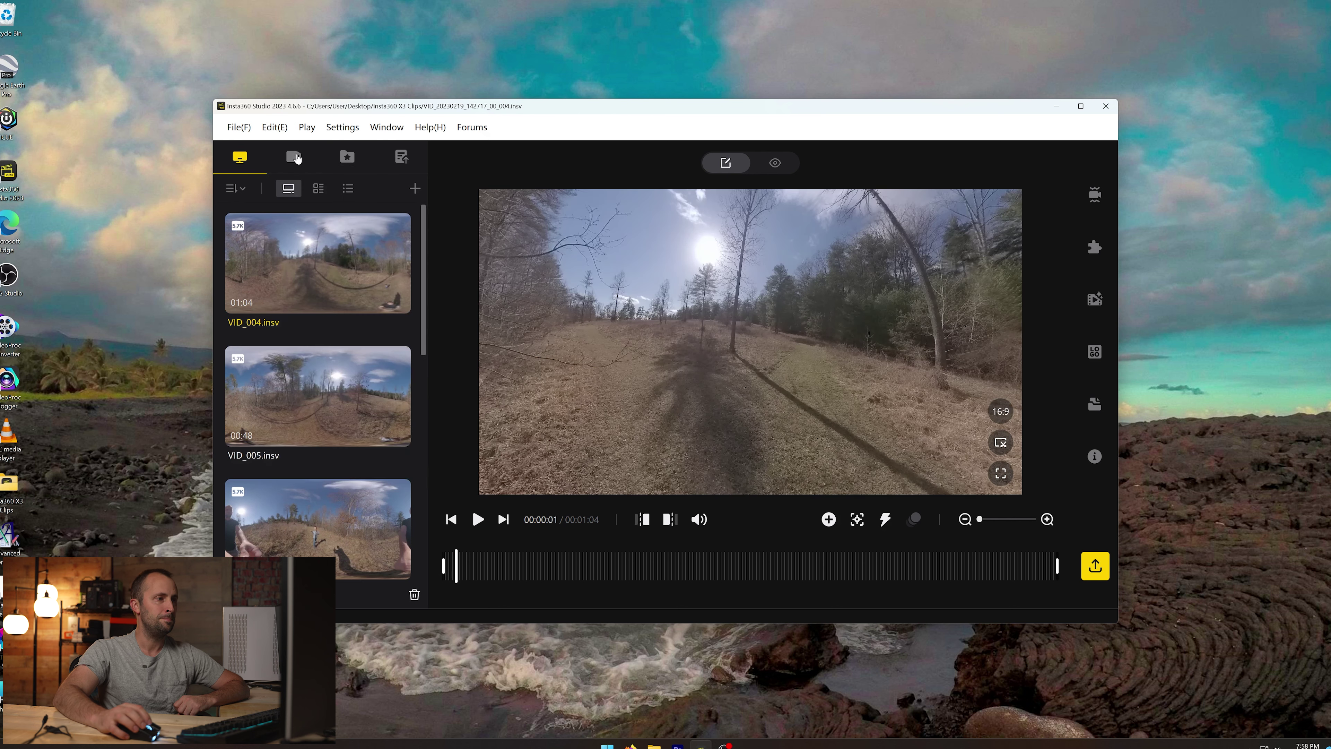
Turn the view at the clip's start toward the child behind the man and track the child until 00:00:32.
{"action": "left_click", "coordinate": [445, 565]}
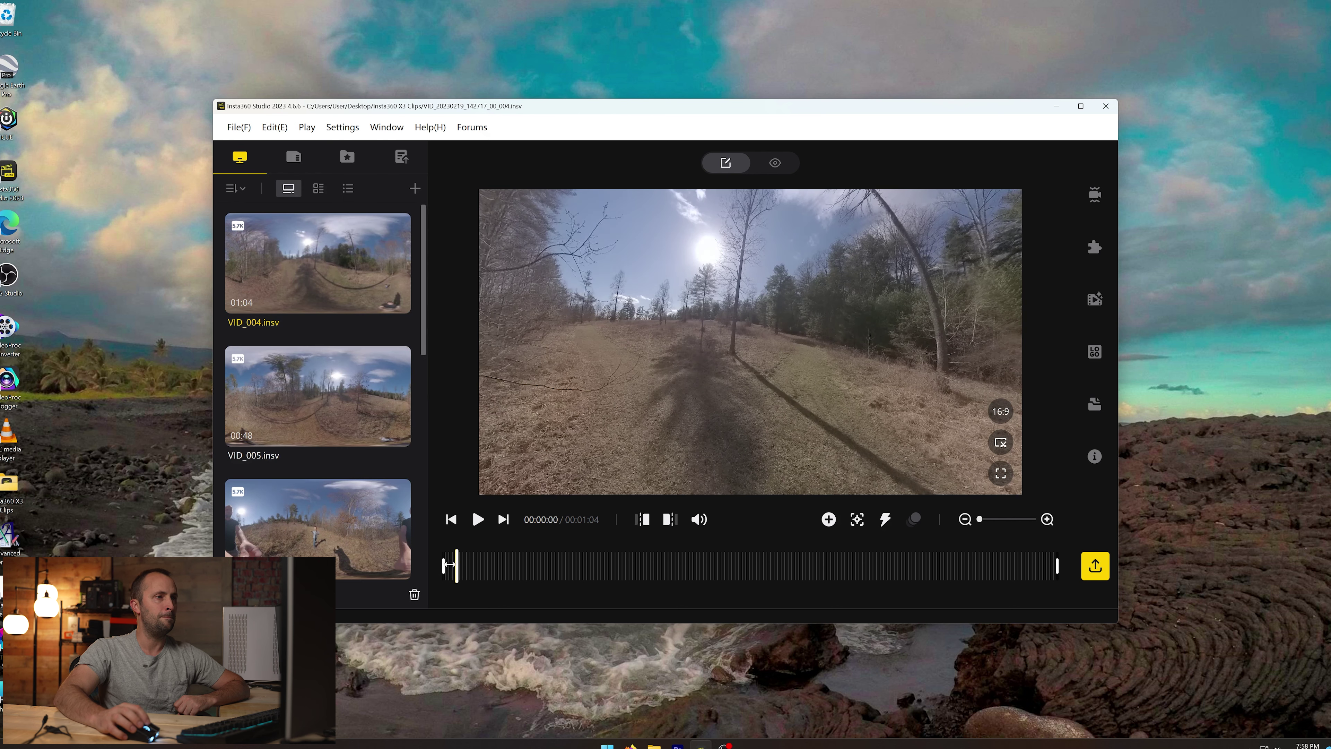
{"action": "left_click_drag", "start_coordinate": [662, 407], "coordinate": [840, 444]}
{"action": "left_click", "coordinate": [856, 520]}
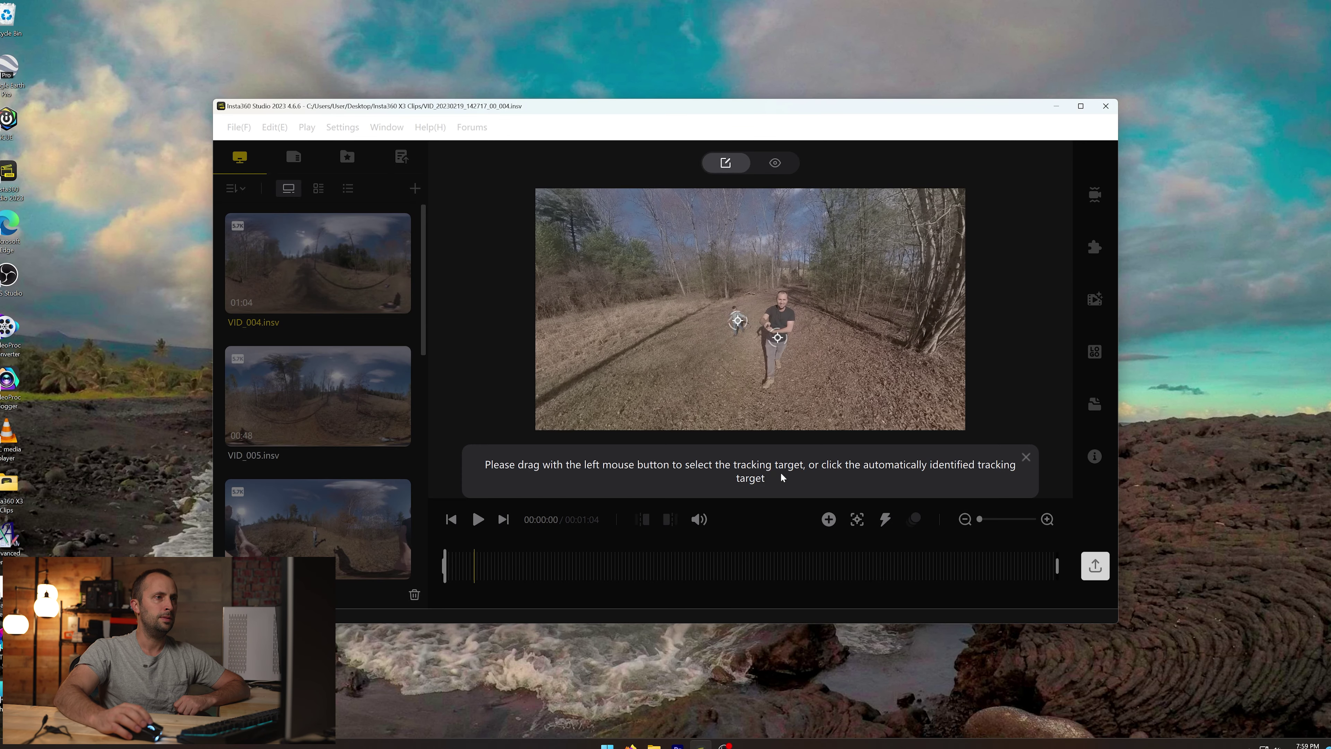
{"action": "left_click", "coordinate": [738, 320]}
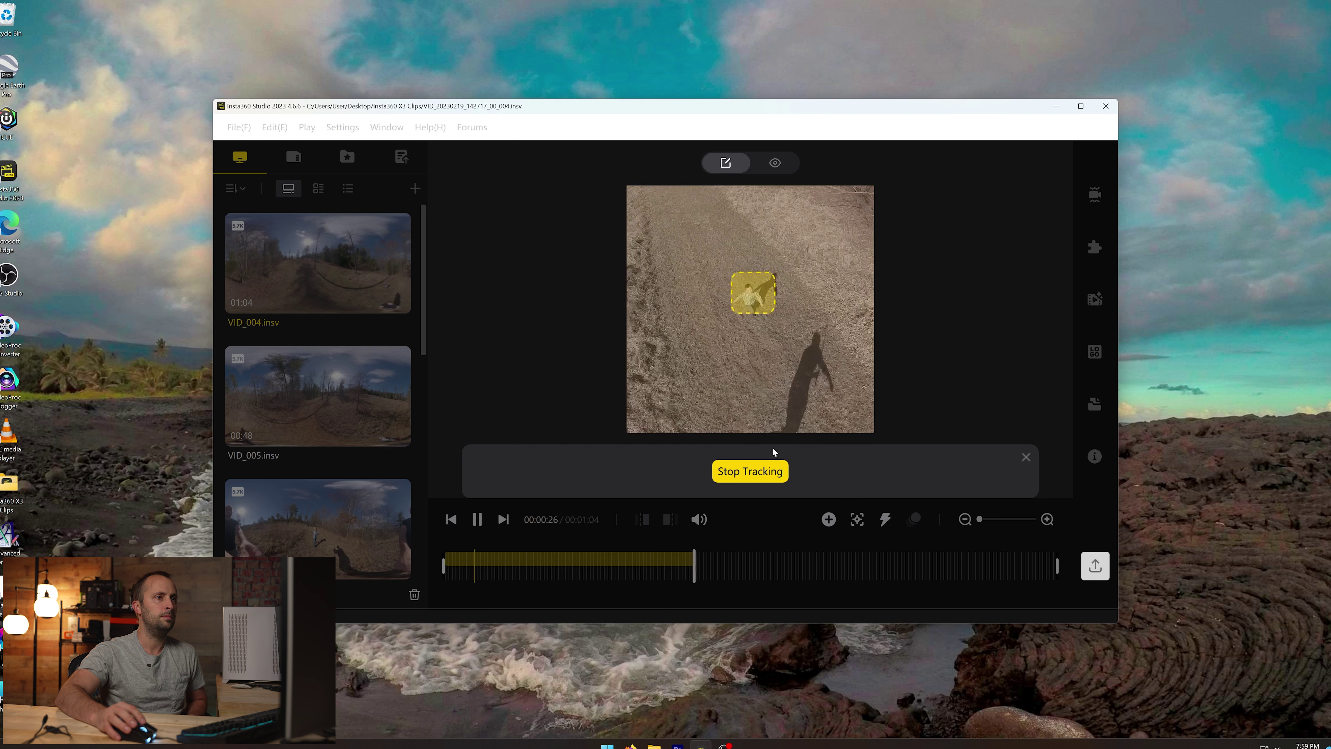
{"action": "left_click", "coordinate": [760, 472]}
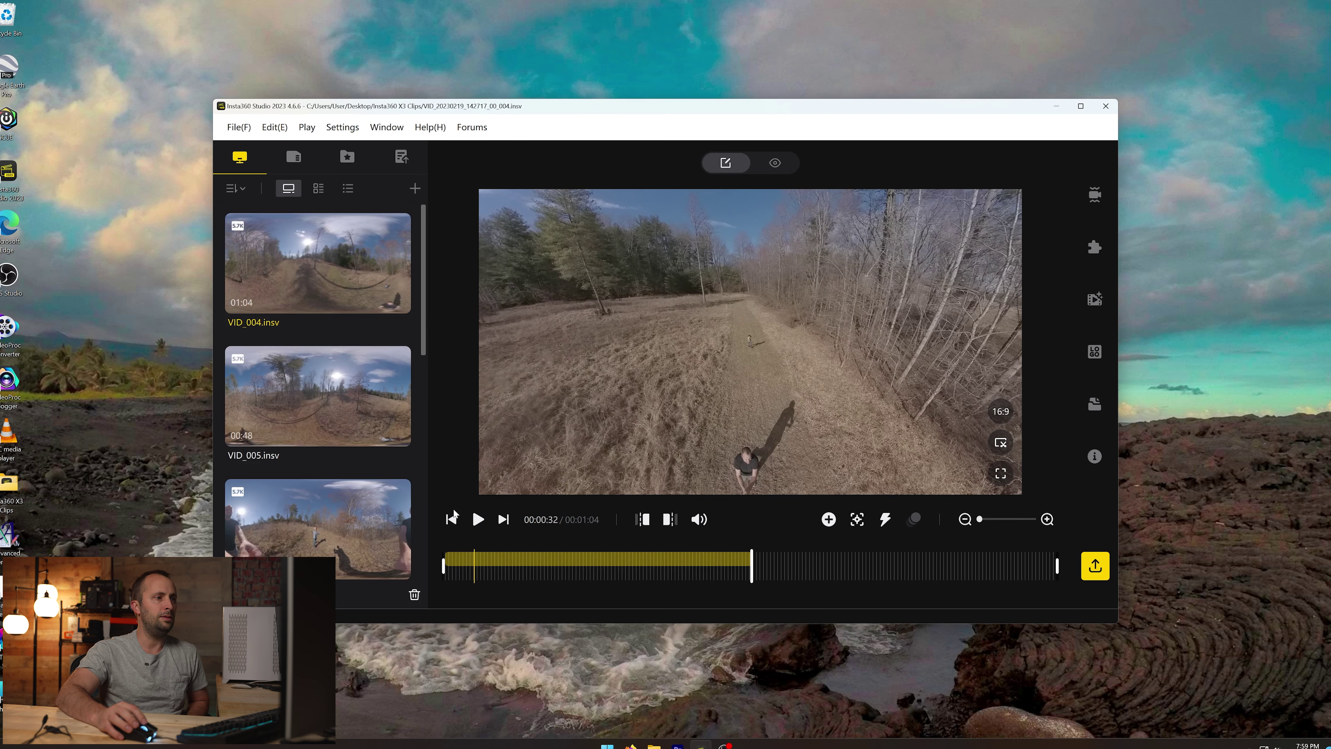
Play the tracked footage from the clip's start past the end of the tracked section, and pause it.
{"action": "left_click", "coordinate": [446, 564]}
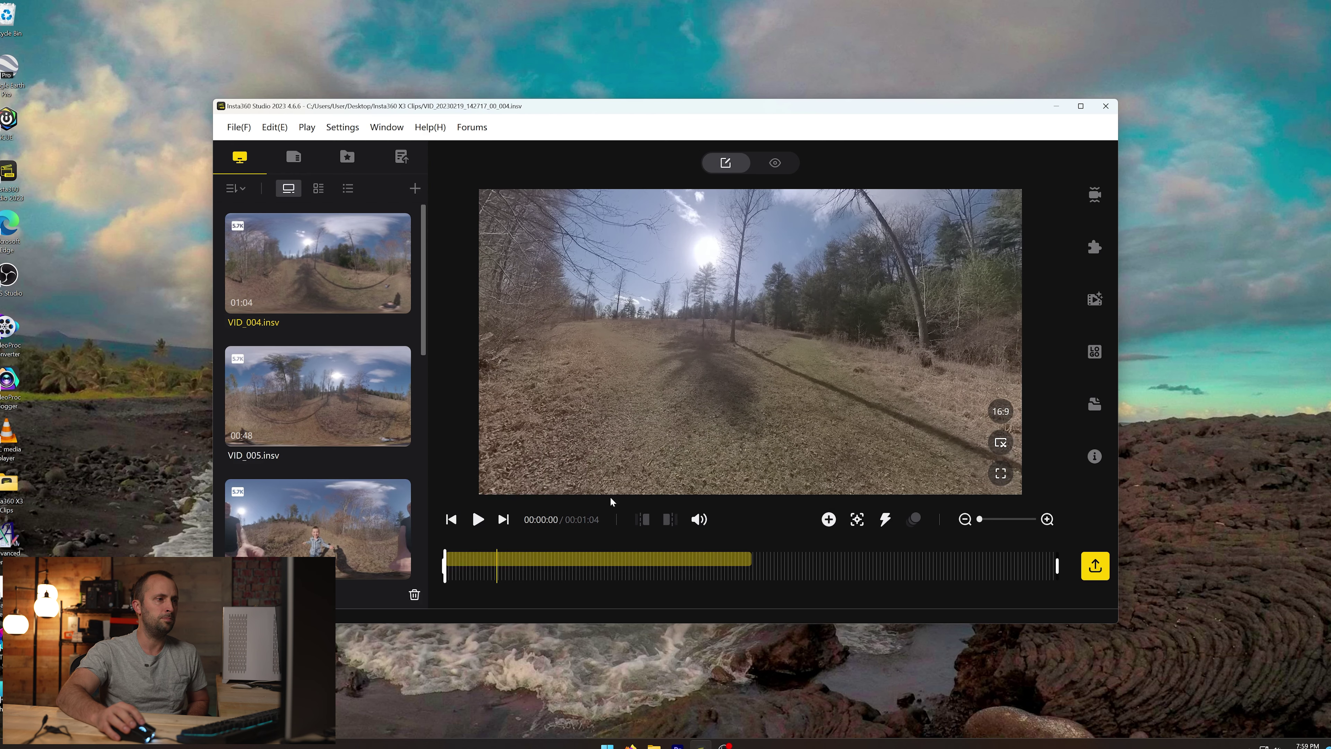
{"action": "left_click", "coordinate": [477, 519]}
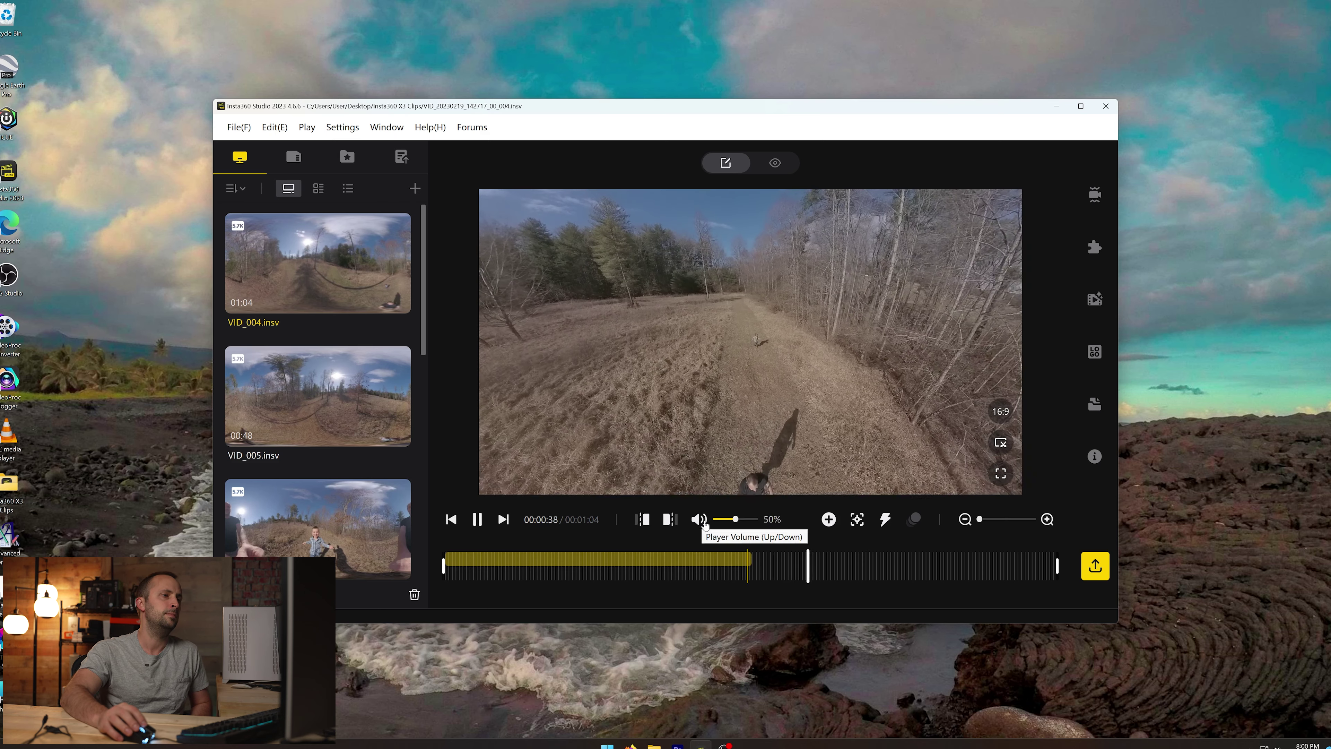
{"action": "left_click", "coordinate": [477, 519]}
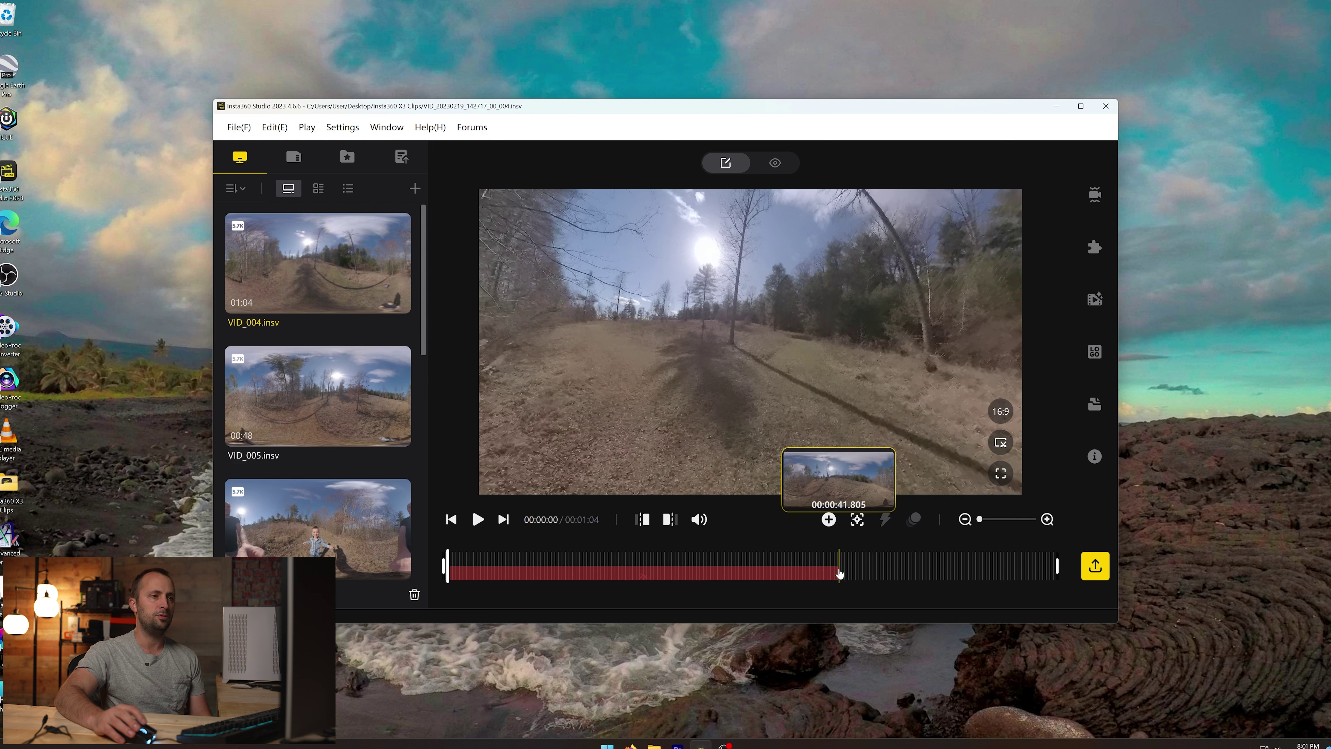
Speed up the section from the clip's start to about 00:00:41 at 2x, then play the sped-up footage briefly.
{"action": "left_click", "coordinate": [839, 572]}
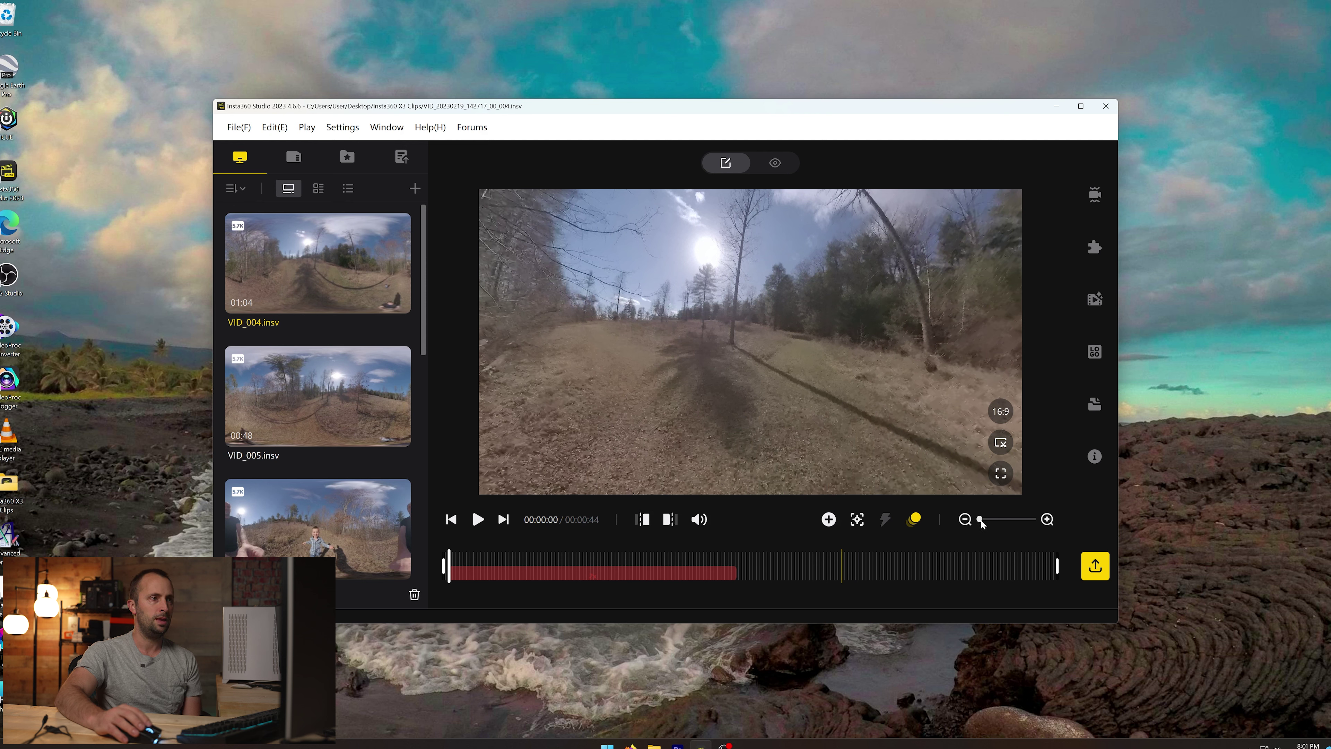
{"action": "left_click_drag", "start_coordinate": [721, 374], "coordinate": [872, 405]}
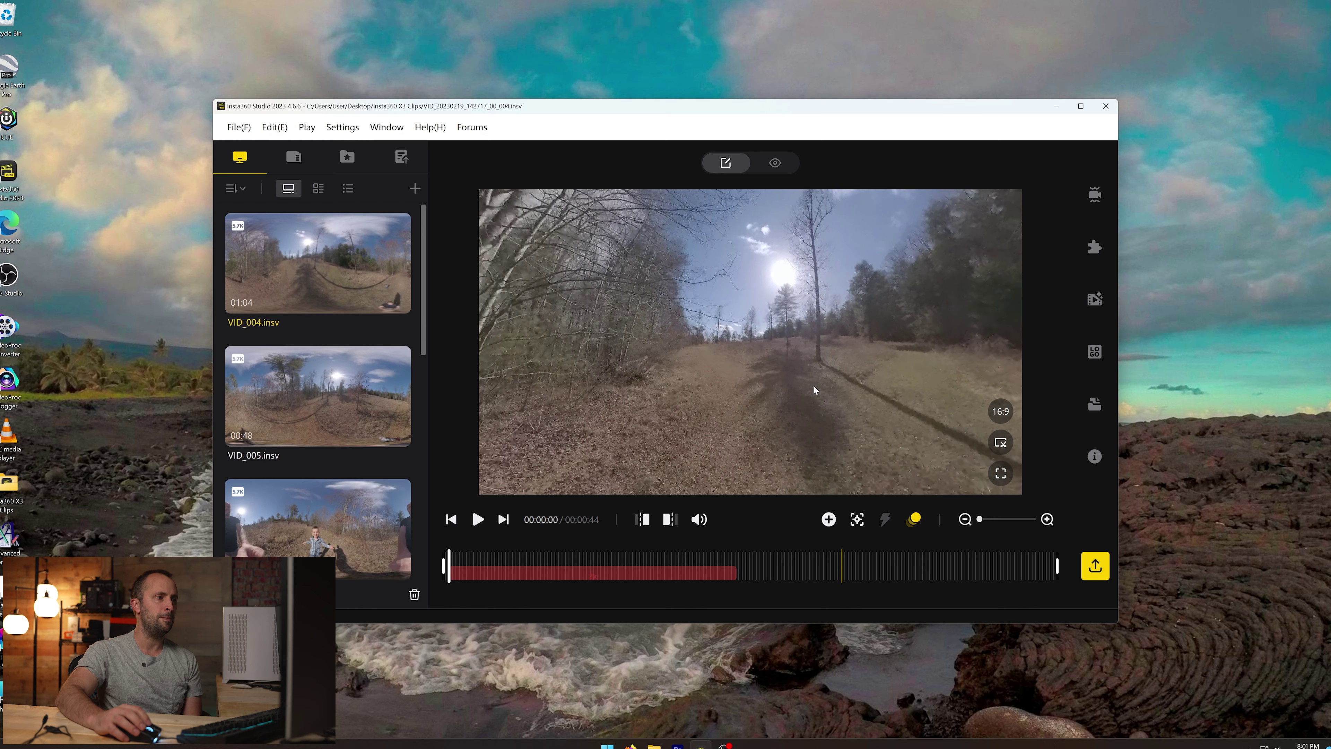
{"action": "left_click", "coordinate": [477, 520]}
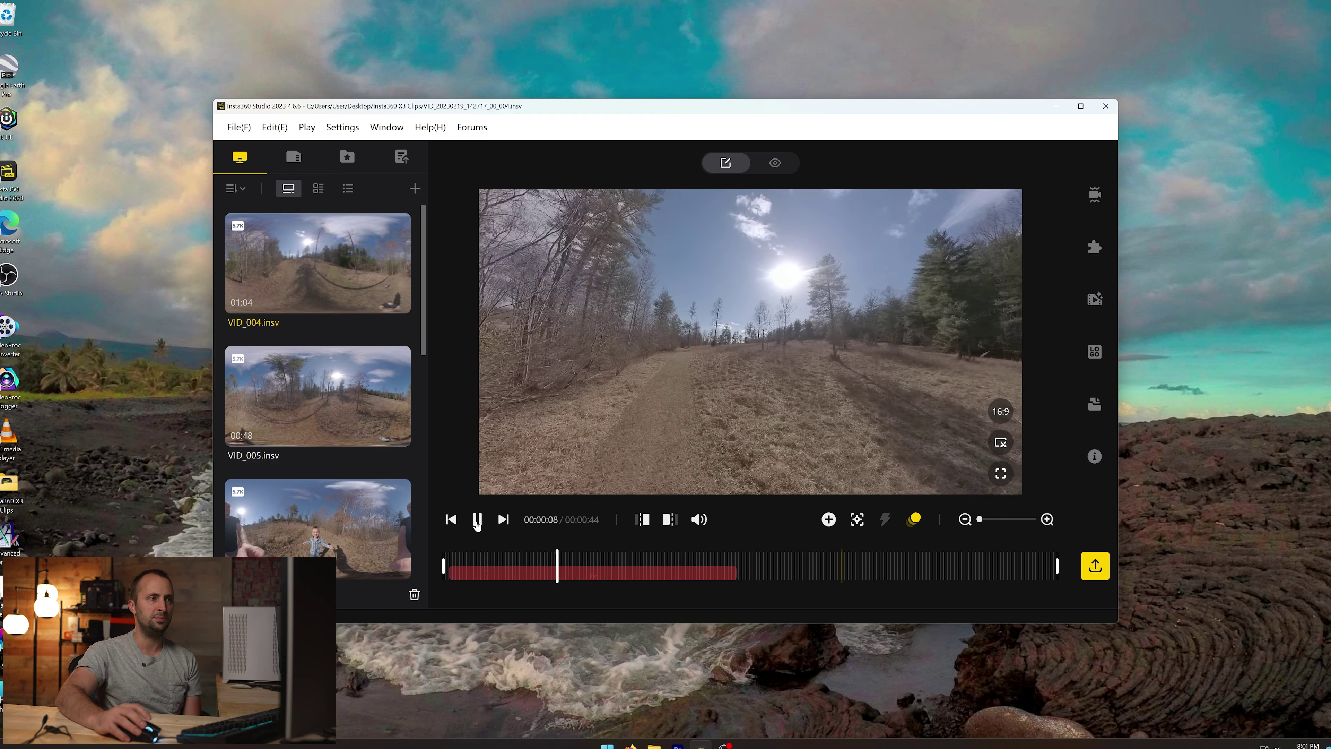
{"action": "left_click", "coordinate": [477, 521]}
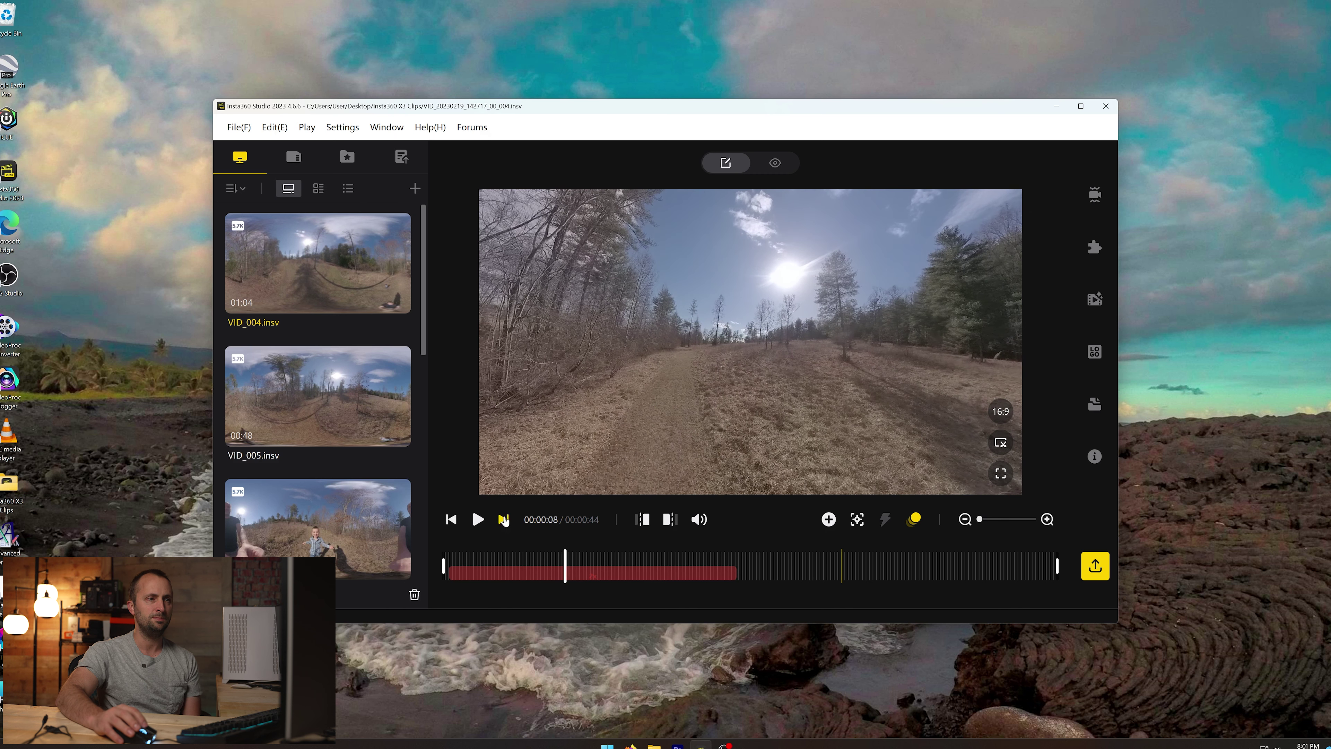
Increase the speed of the sped-up section further and play the clip from its start to review the faster footage.
{"action": "left_click", "coordinate": [616, 579]}
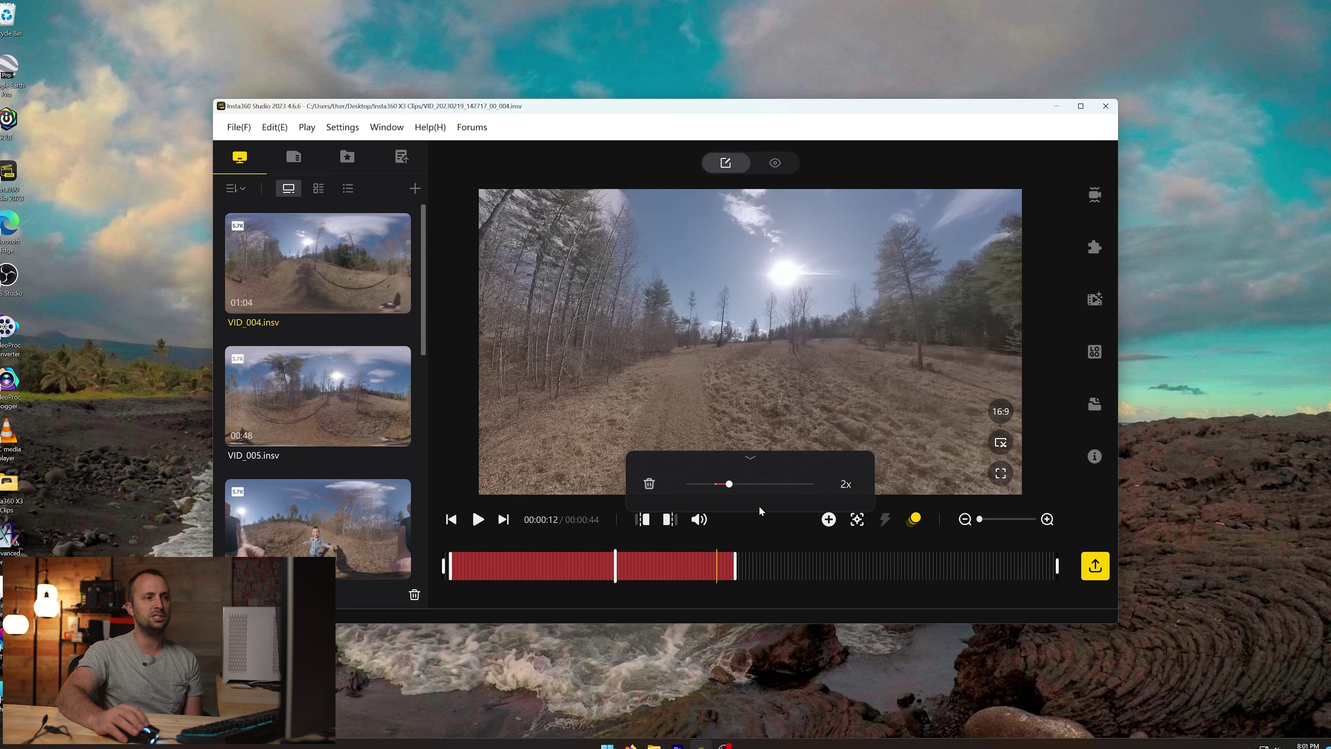
{"action": "left_click_drag", "start_coordinate": [728, 485], "coordinate": [767, 494]}
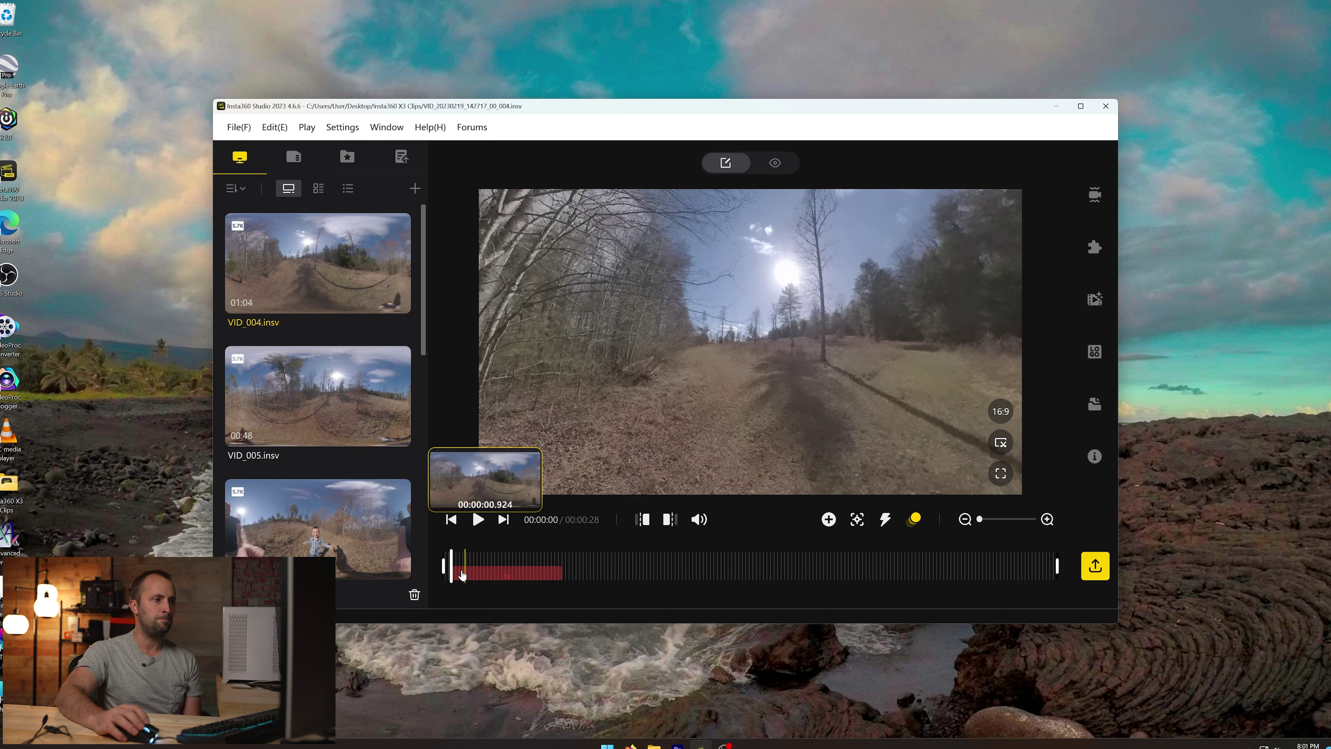
{"action": "left_click", "coordinate": [478, 520]}
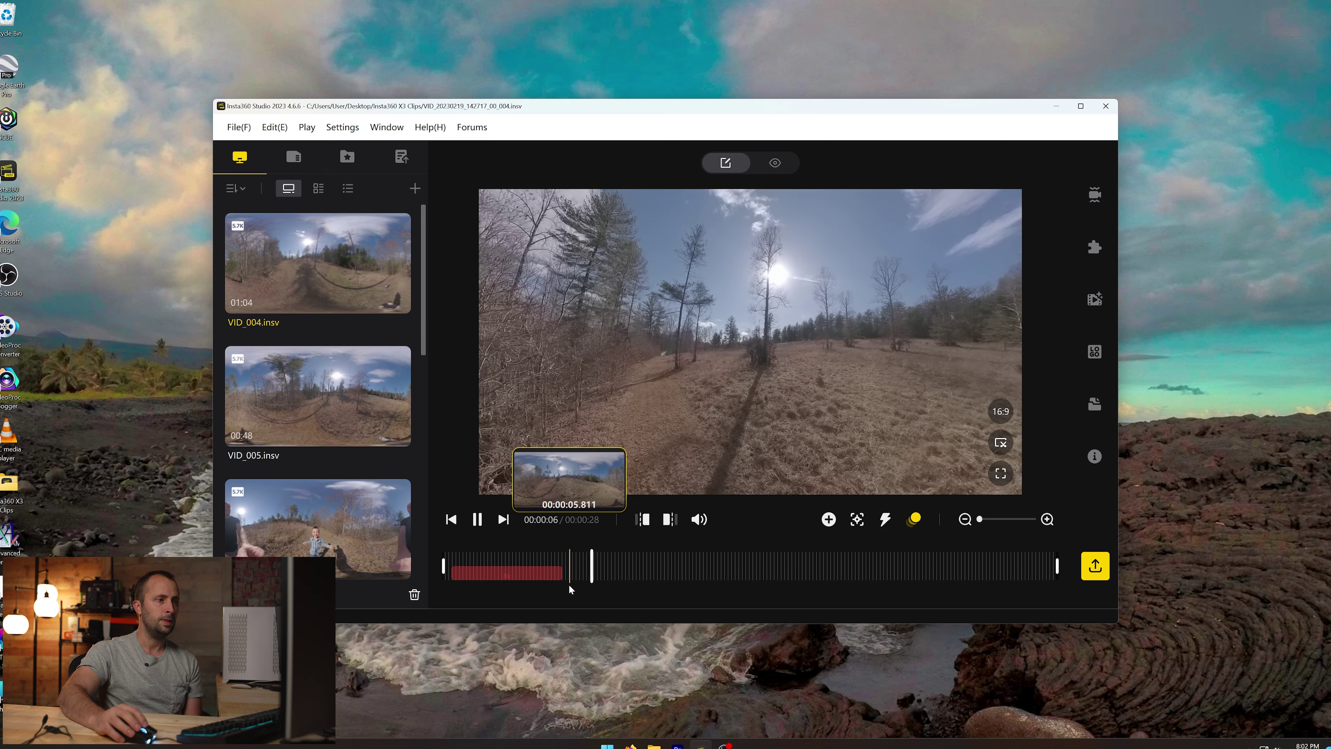
{"action": "left_click", "coordinate": [521, 577]}
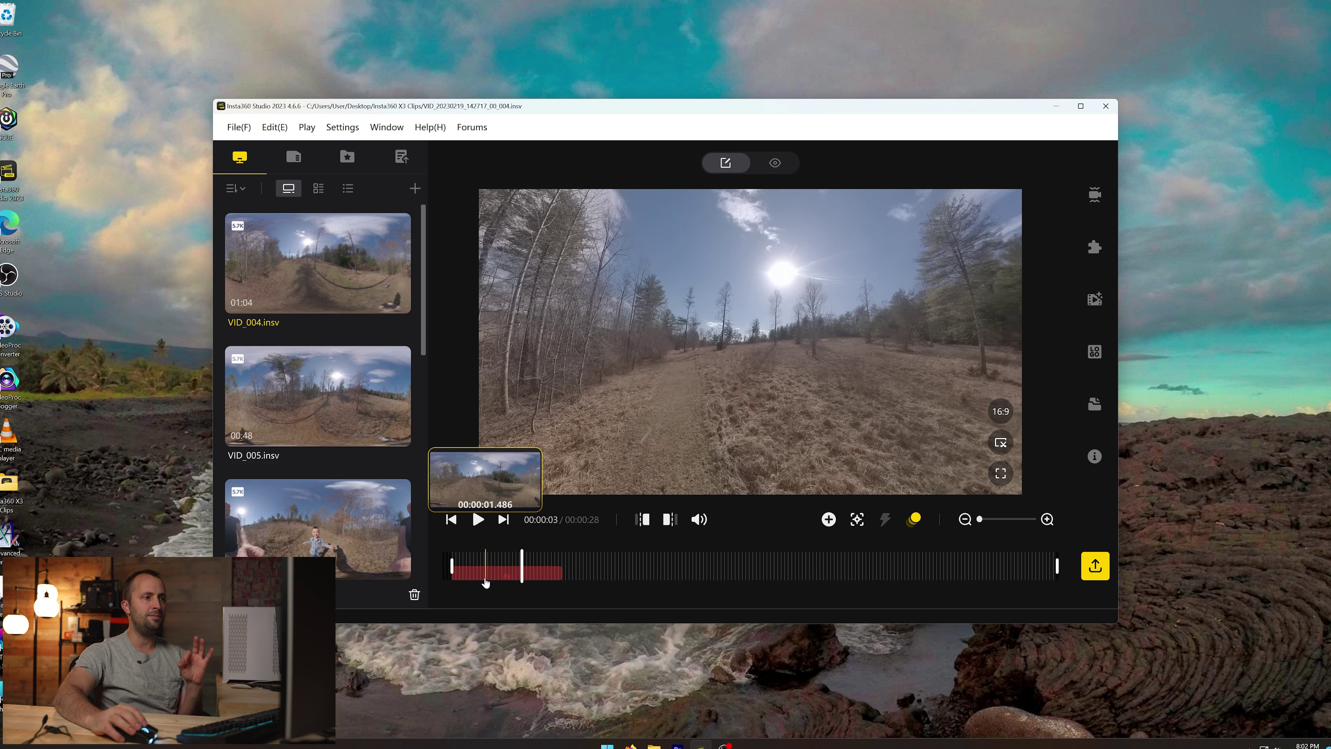
Raise the sped-up section at the clip's start to 16x and extend its end further along the clip.
{"action": "left_click", "coordinate": [522, 575]}
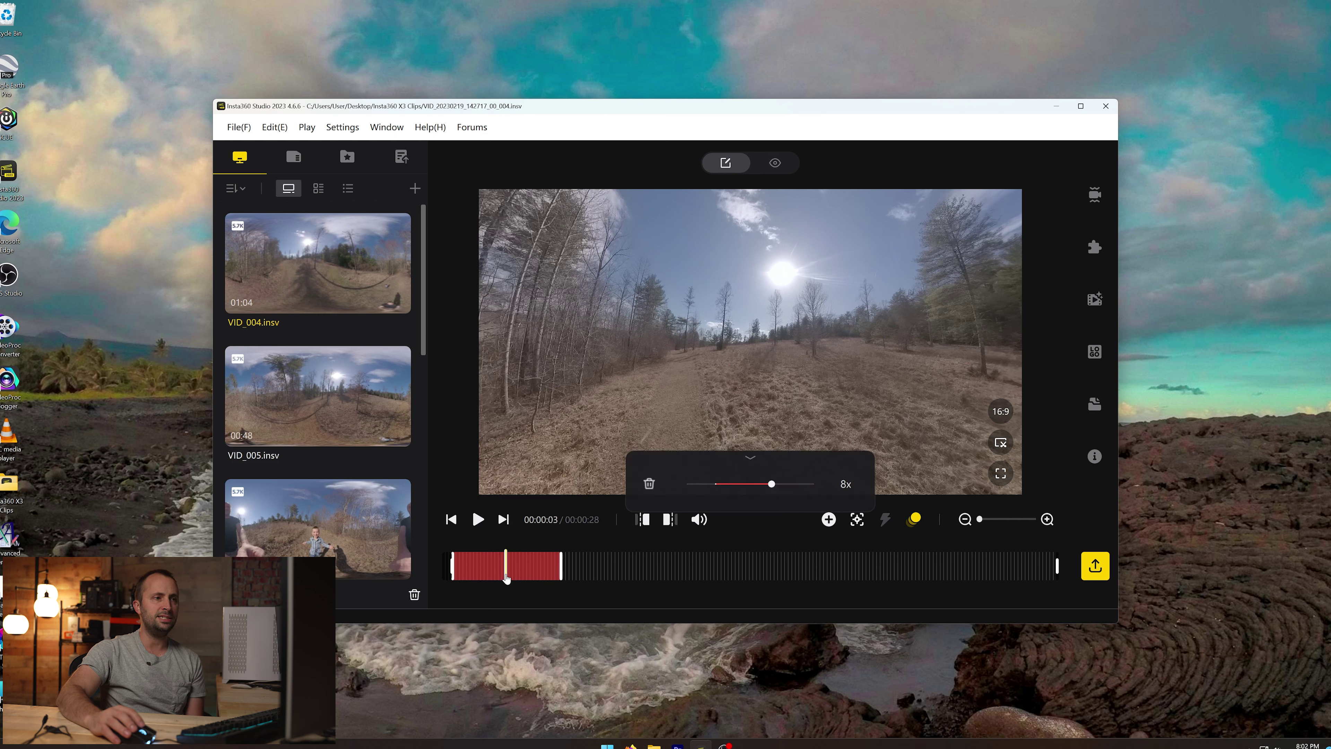
{"action": "left_click_drag", "start_coordinate": [762, 488], "coordinate": [786, 485]}
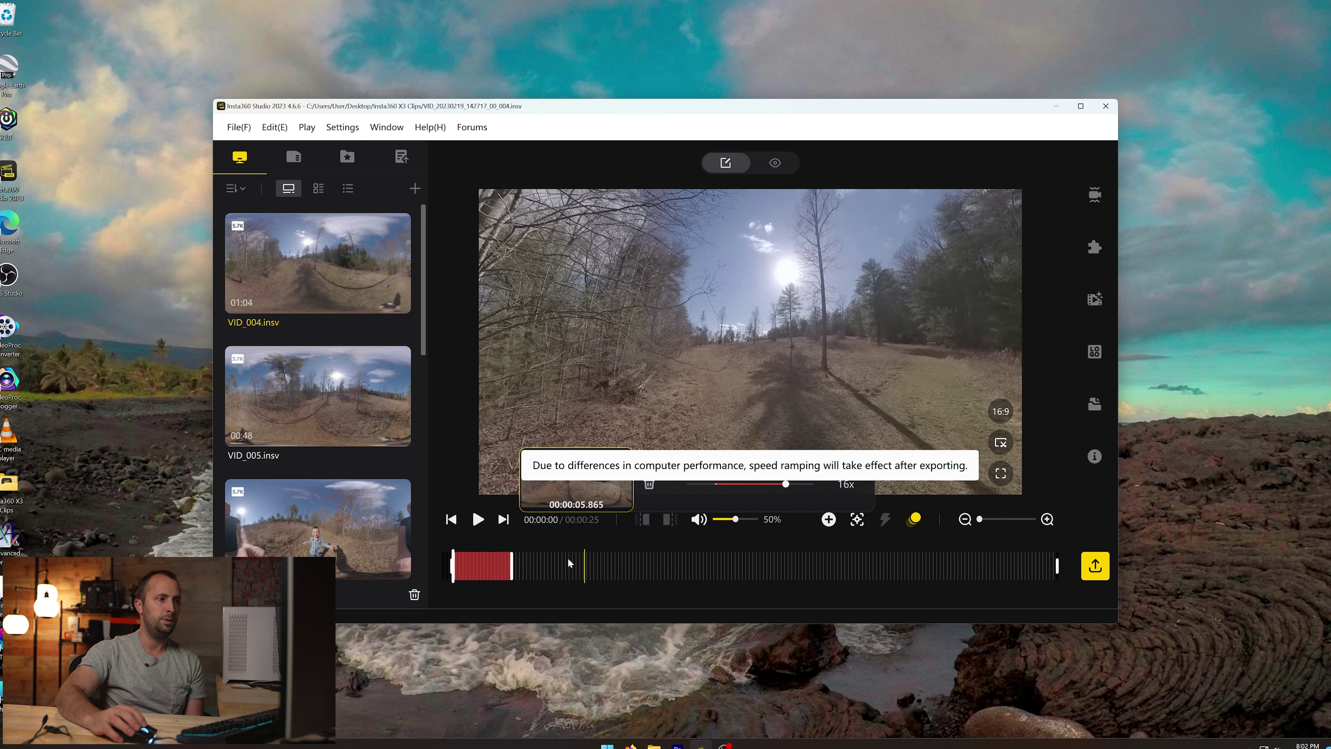
{"action": "left_click_drag", "start_coordinate": [513, 574], "coordinate": [626, 579]}
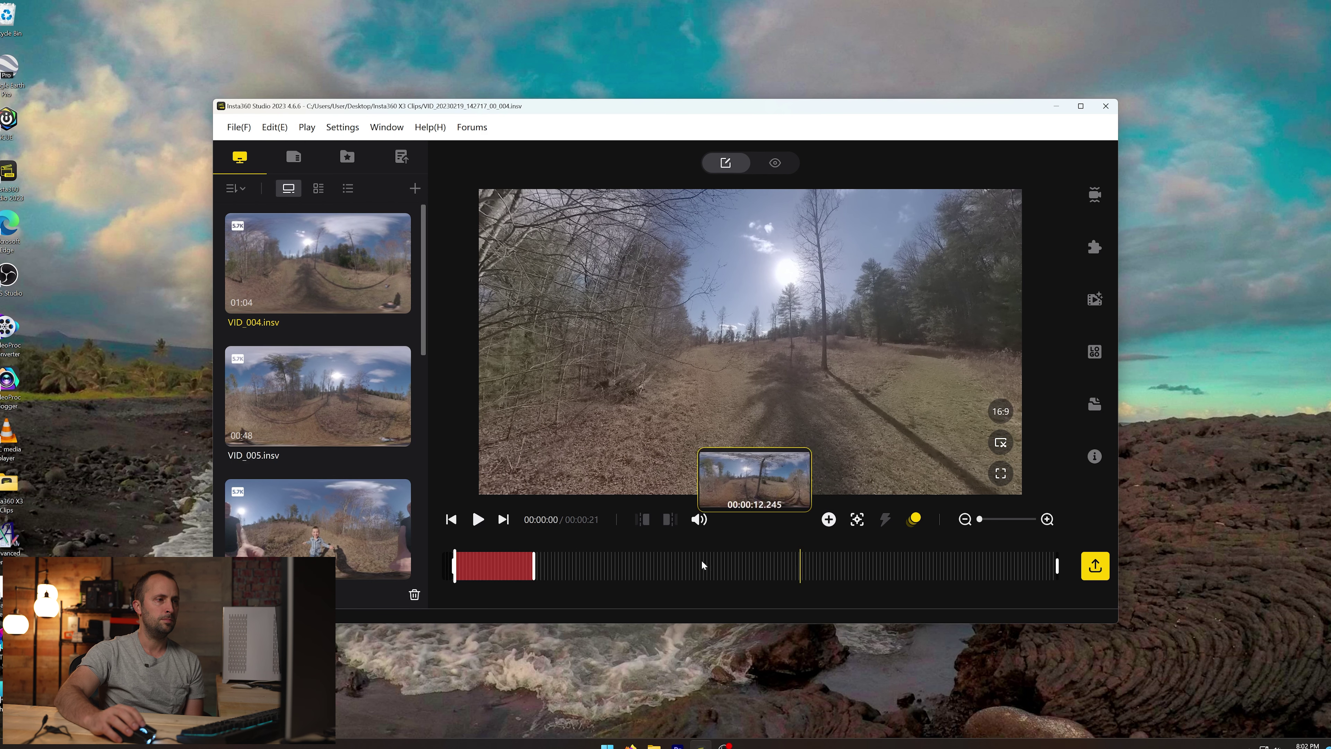
{"action": "left_click_drag", "start_coordinate": [562, 566], "coordinate": [738, 565]}
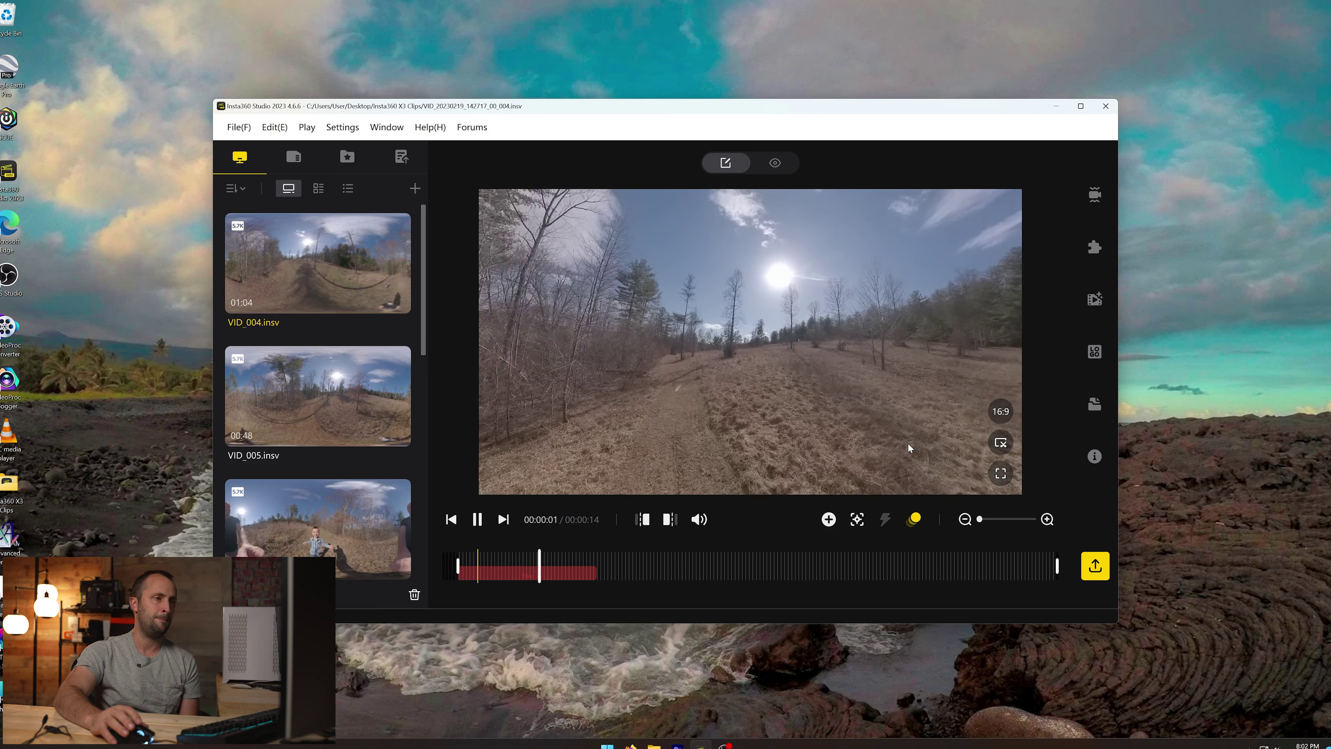
Pause playback and trim the clip's end to the end of the sped-up section.
{"action": "key", "text": "space"}
{"action": "left_click_drag", "start_coordinate": [588, 550], "coordinate": [597, 551]}
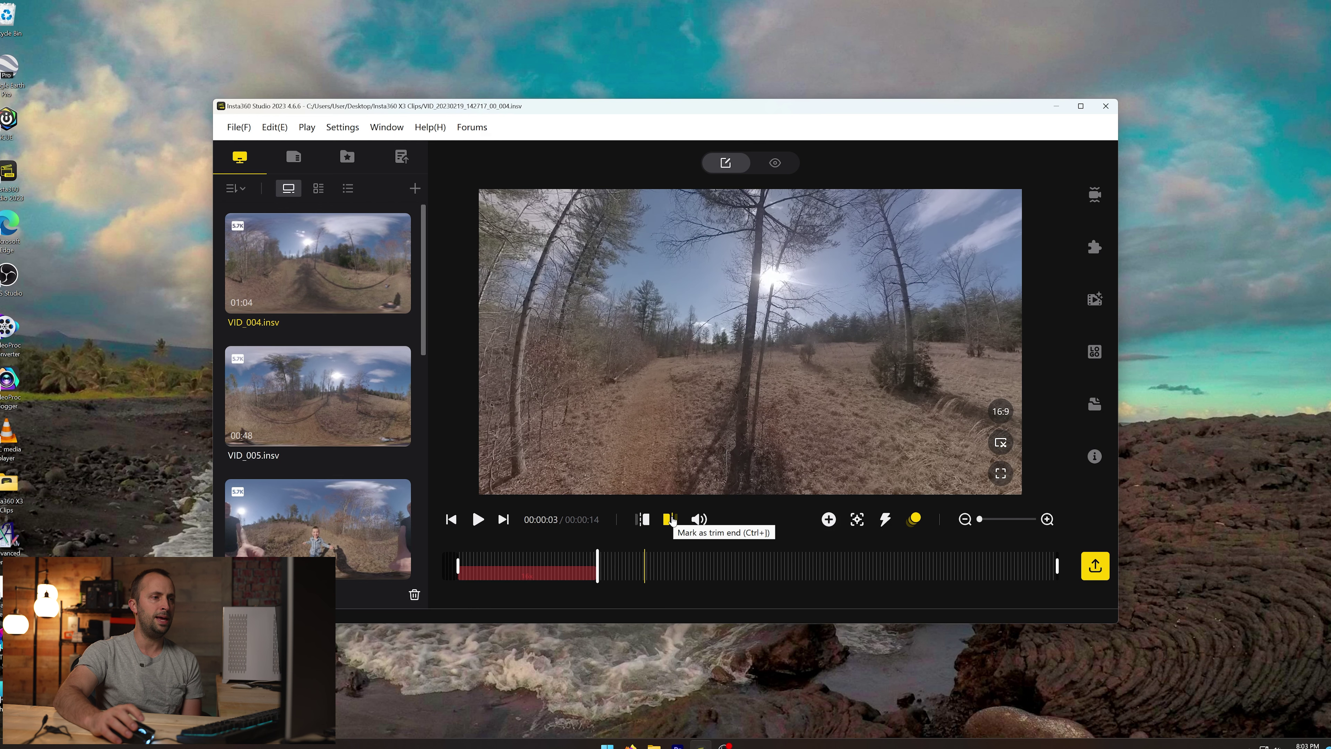
{"action": "left_click", "coordinate": [668, 520]}
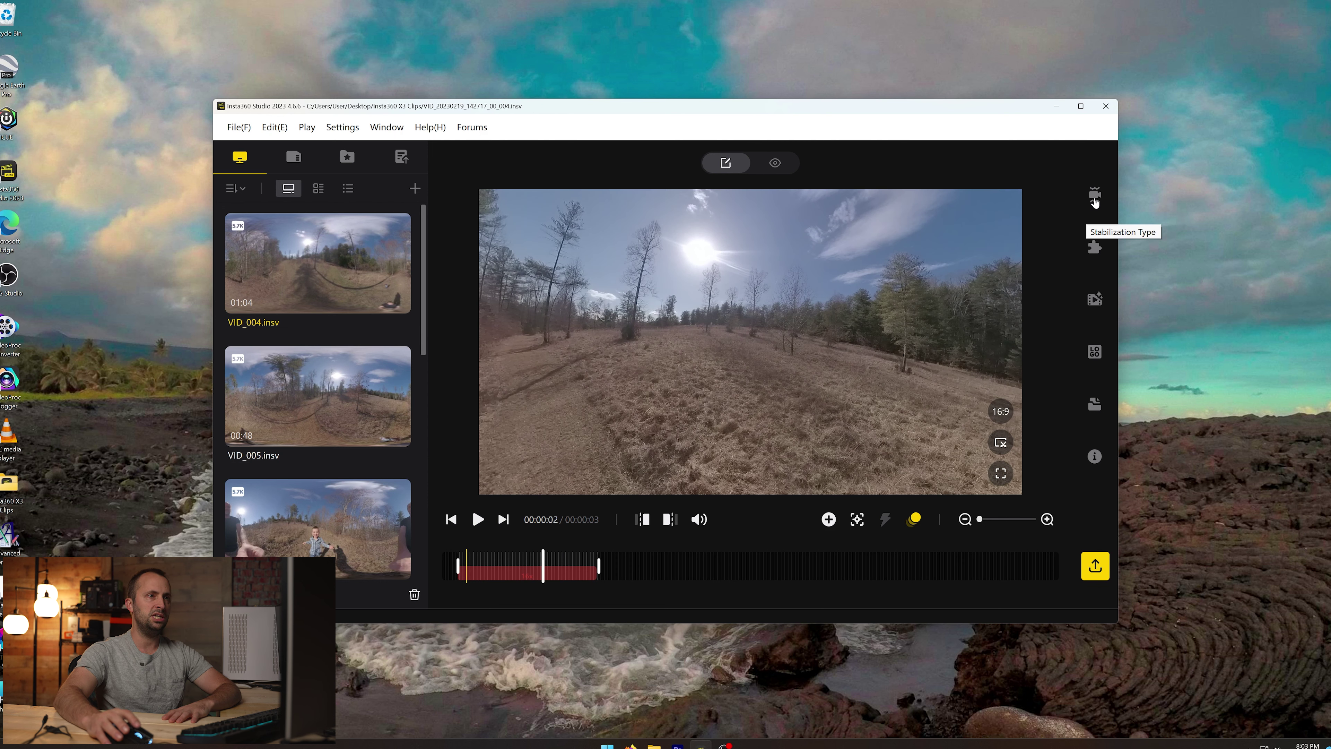
Review the clip's stabilization type and stitching settings.
{"action": "left_click", "coordinate": [1094, 197]}
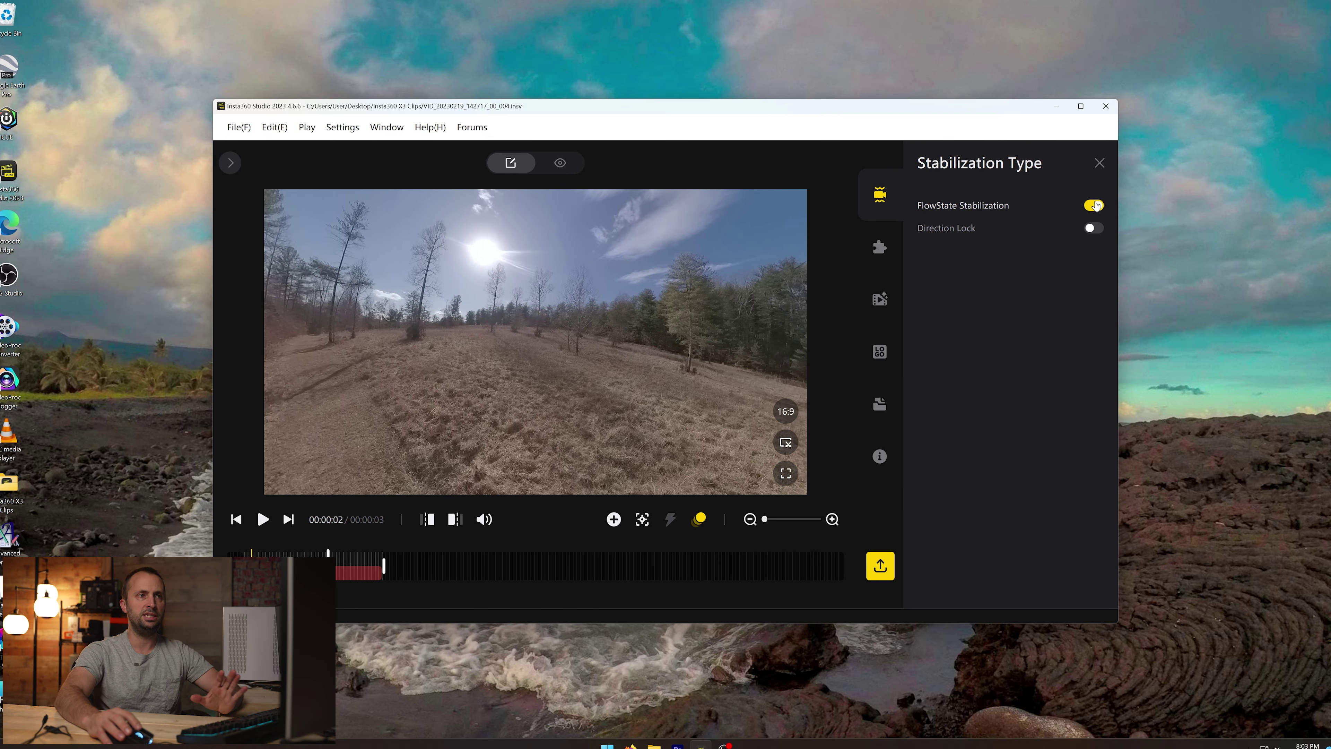
{"action": "left_click", "coordinate": [880, 247]}
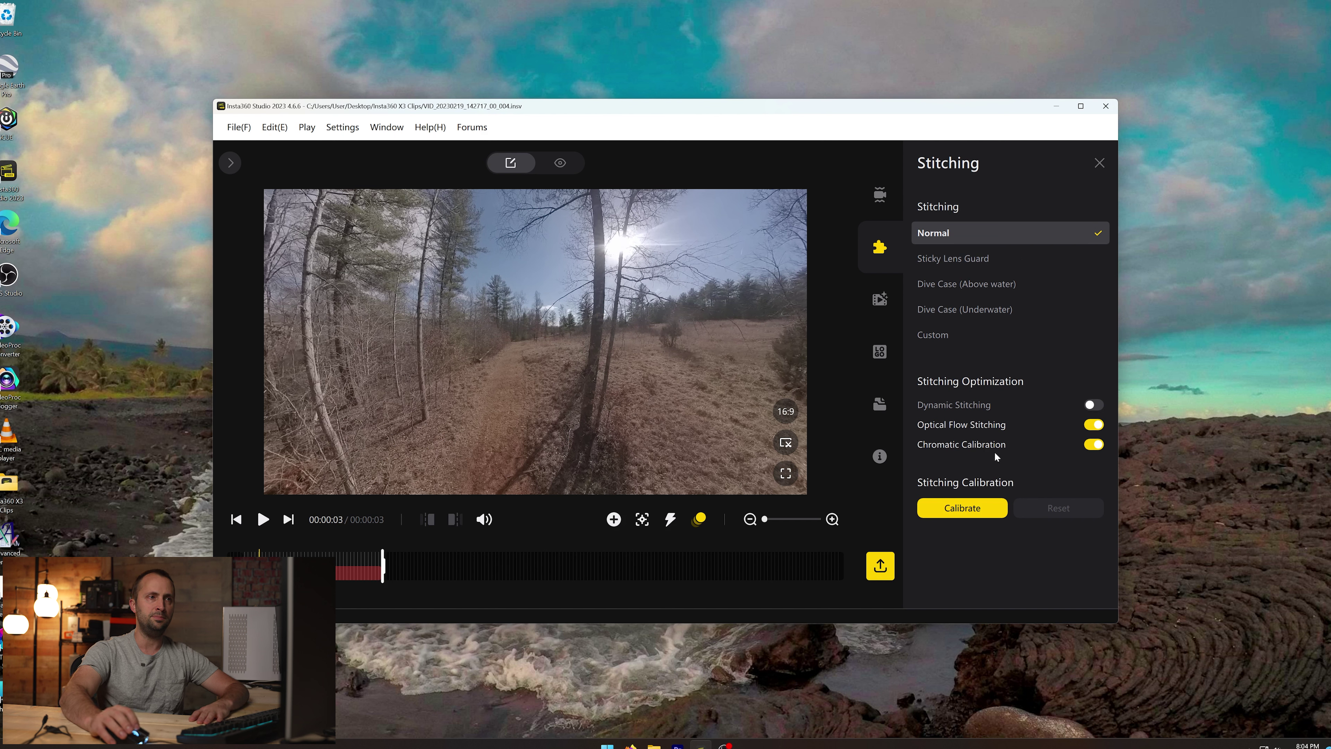
Try Color Plus, Clarity Plus and AquaVision 2.0 on the clip one at a time, switching each one off again.
{"action": "left_click", "coordinate": [886, 308]}
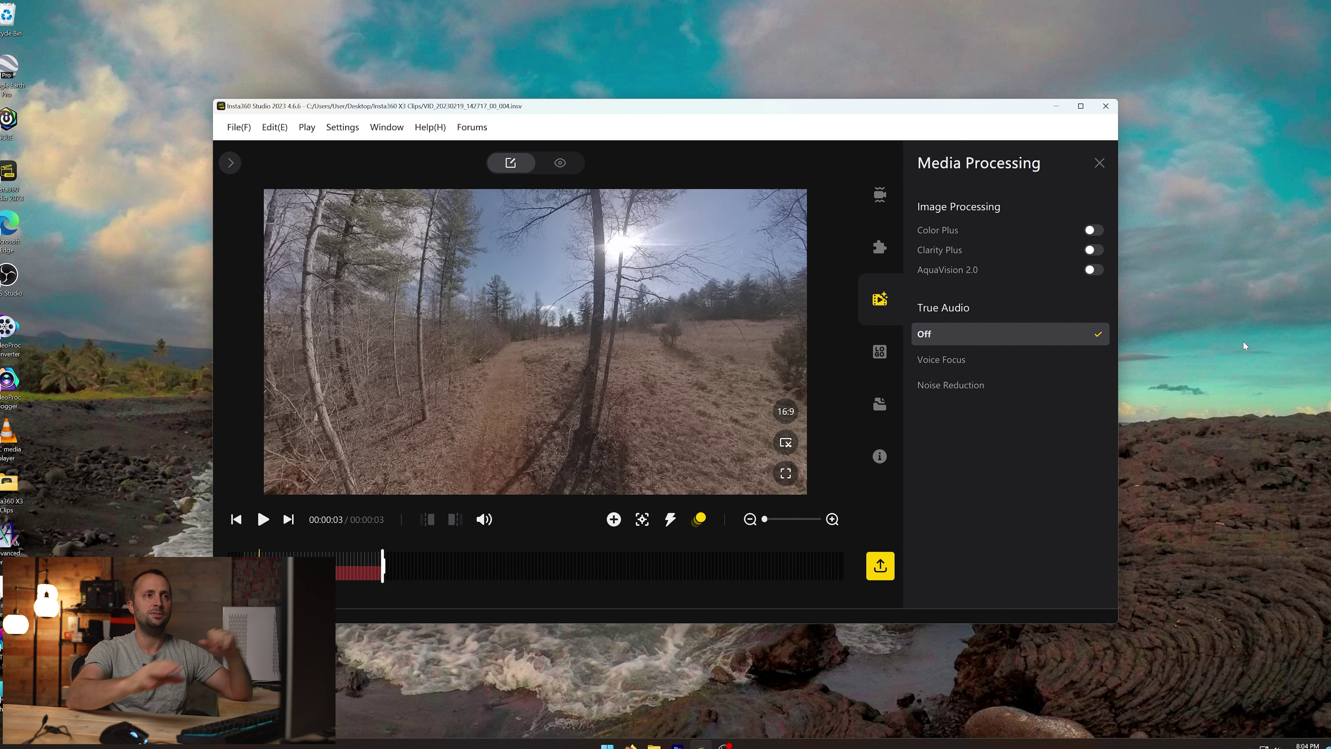
{"action": "left_click", "coordinate": [1092, 231]}
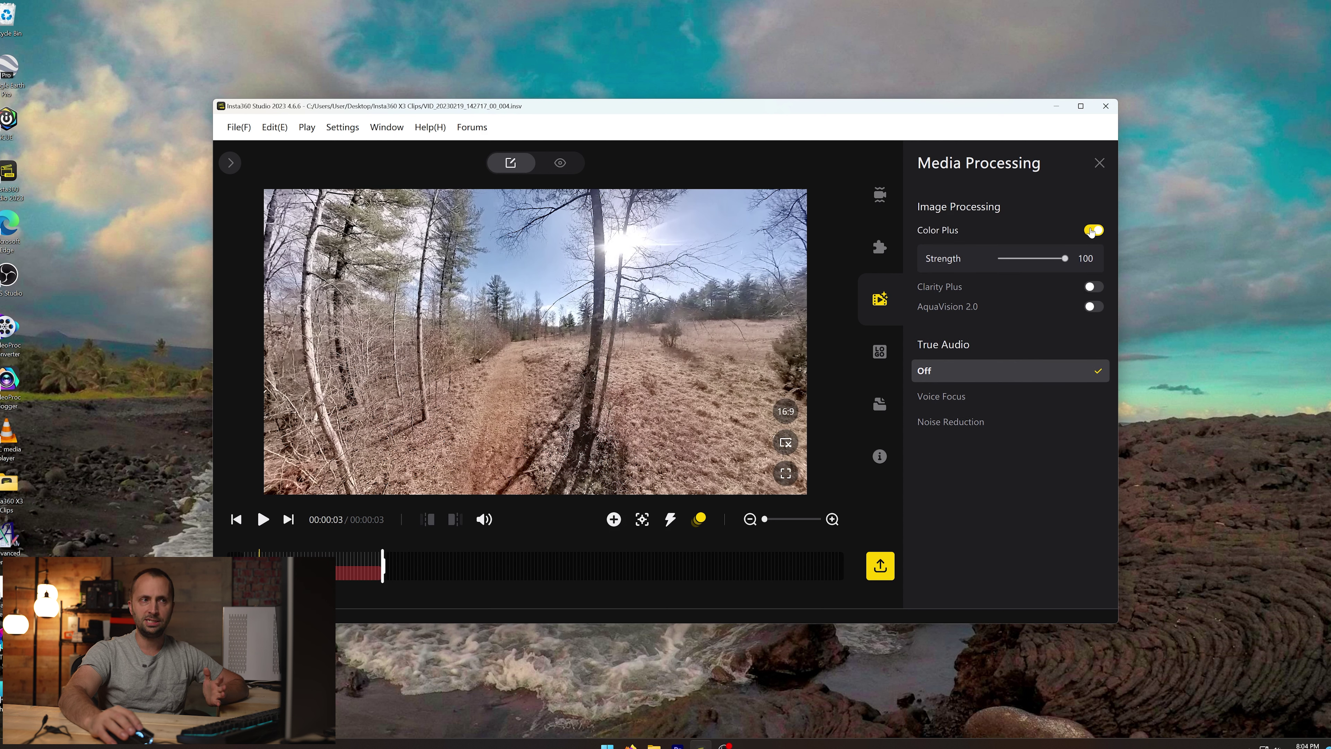
{"action": "left_click", "coordinate": [1092, 231]}
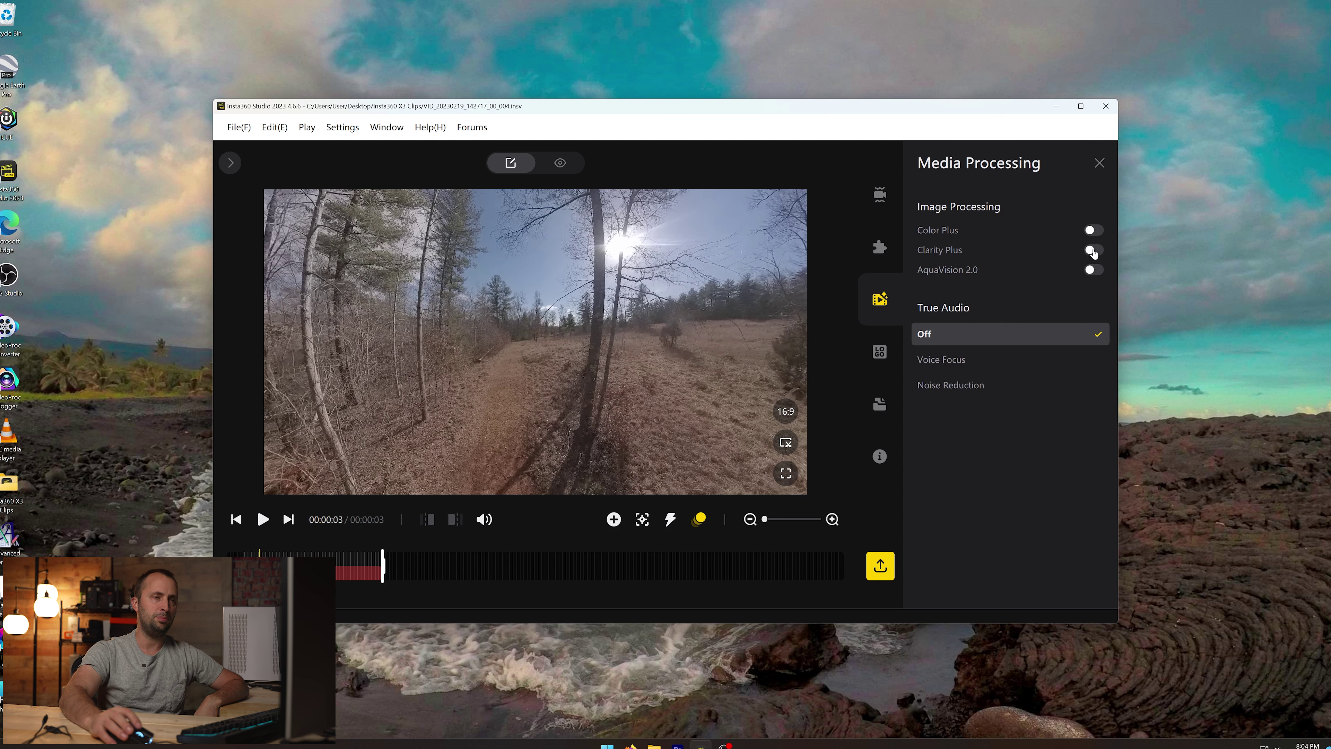
{"action": "left_click", "coordinate": [1094, 250]}
{"action": "left_click", "coordinate": [1094, 250]}
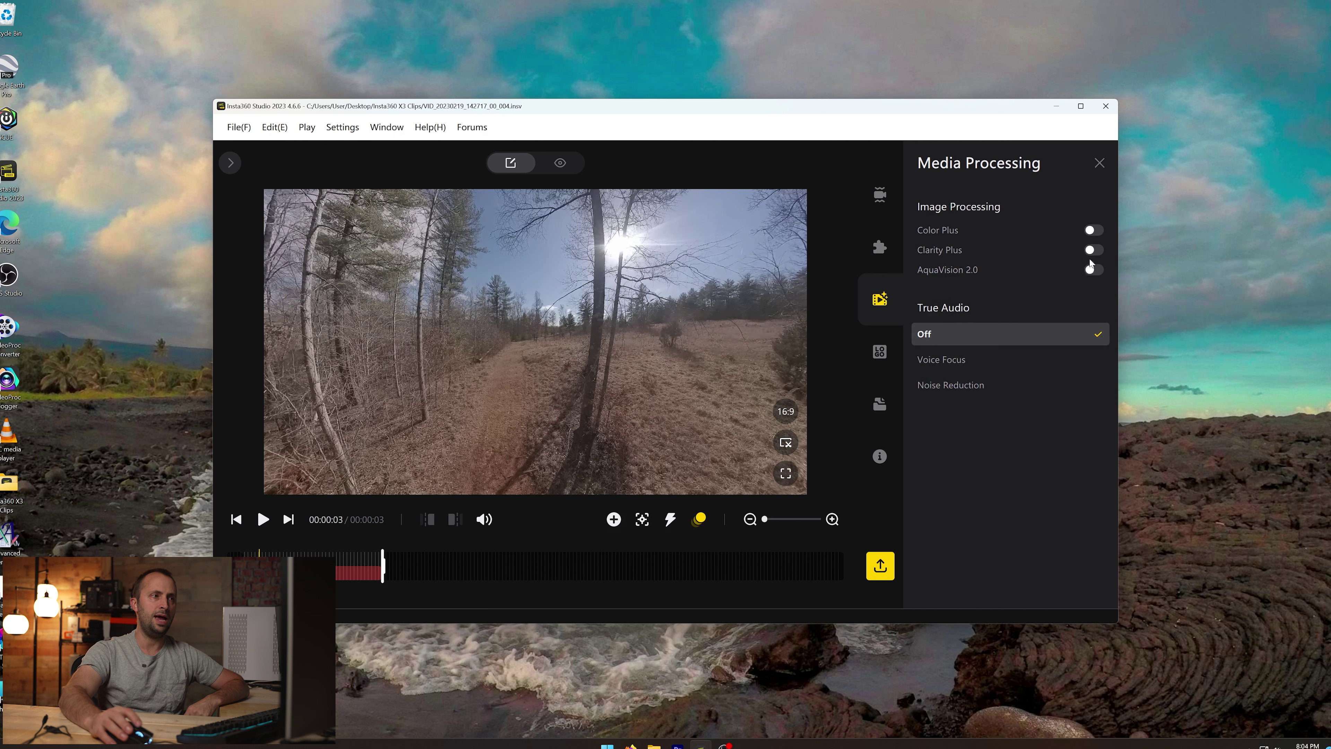
{"action": "left_click", "coordinate": [1093, 270]}
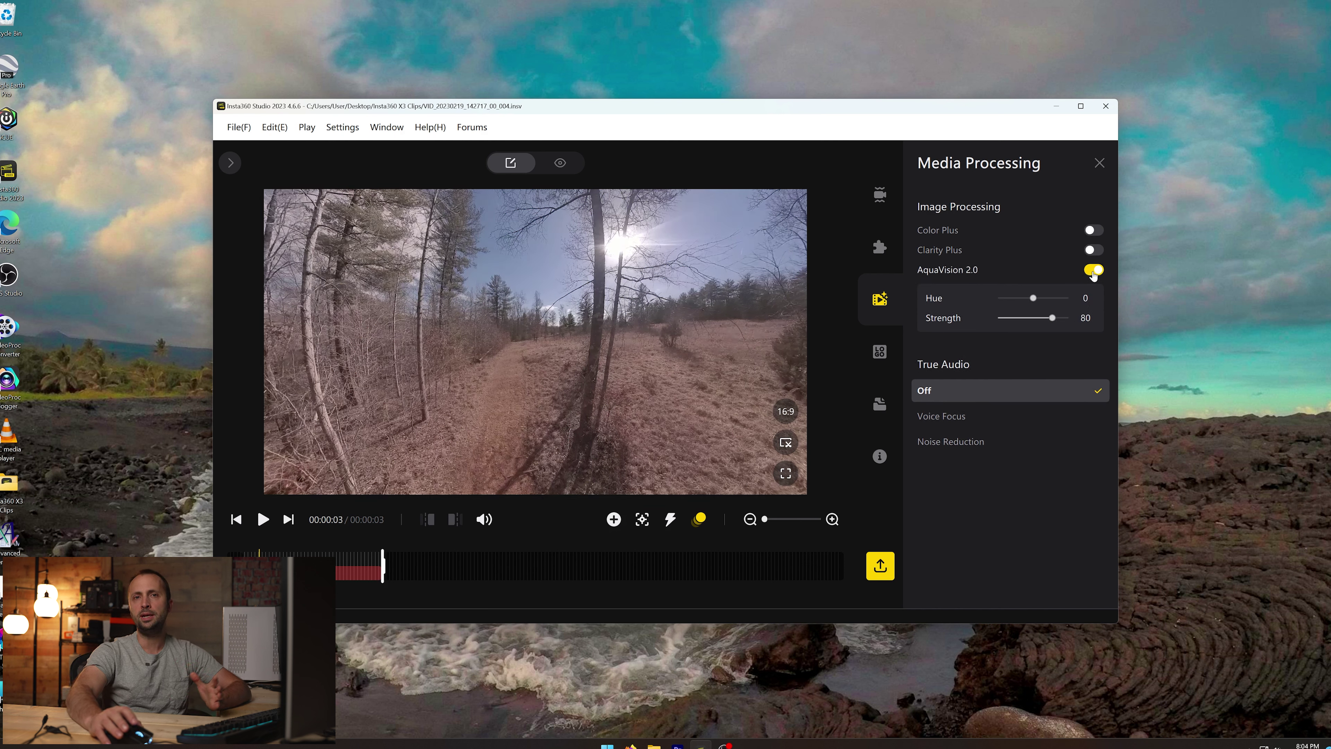
{"action": "left_click", "coordinate": [1093, 270]}
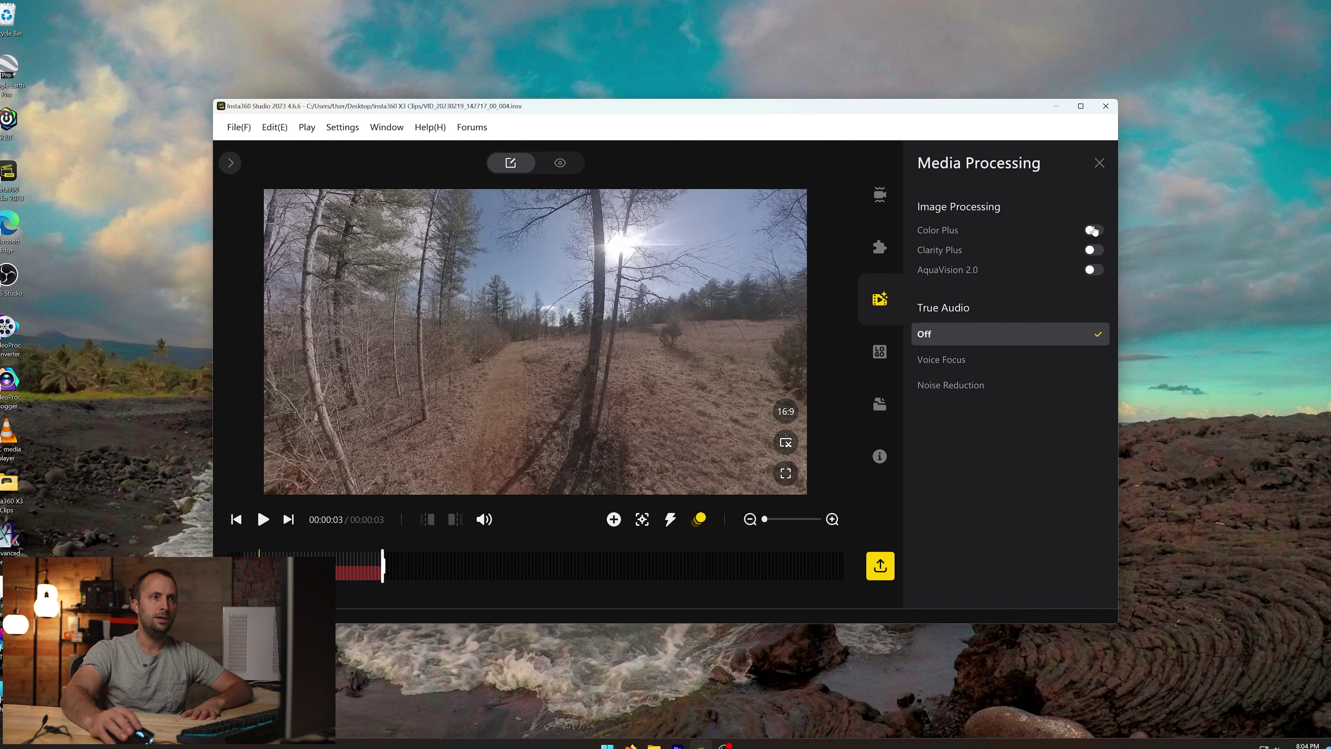
{"action": "left_click", "coordinate": [1093, 231]}
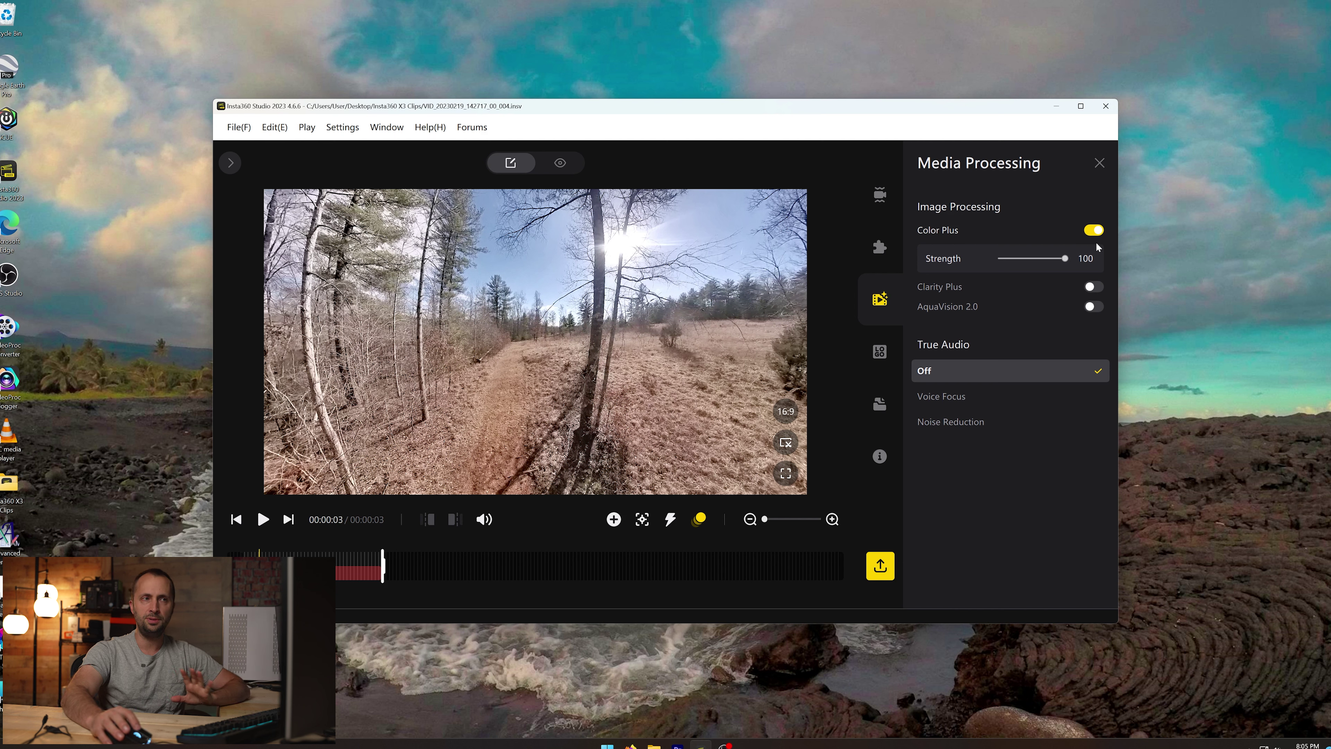
{"action": "left_click", "coordinate": [1093, 232]}
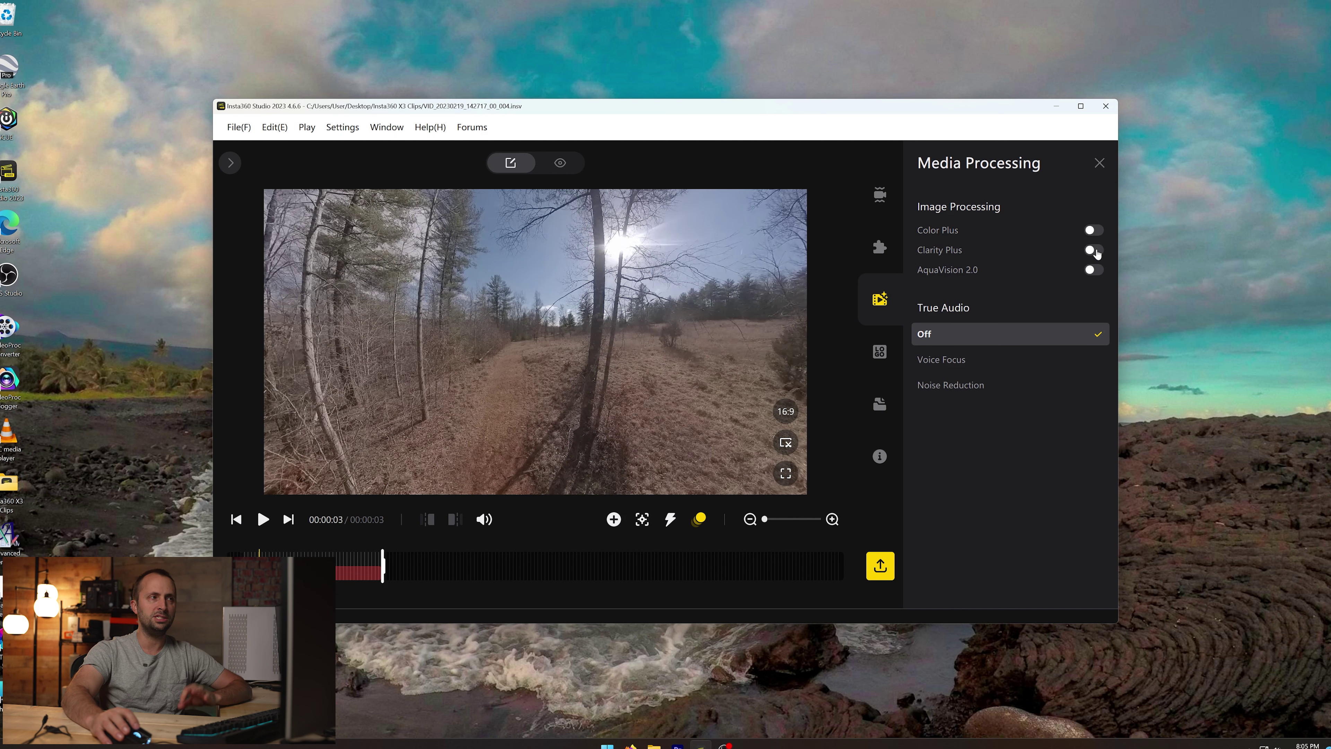
{"action": "left_click", "coordinate": [1094, 250]}
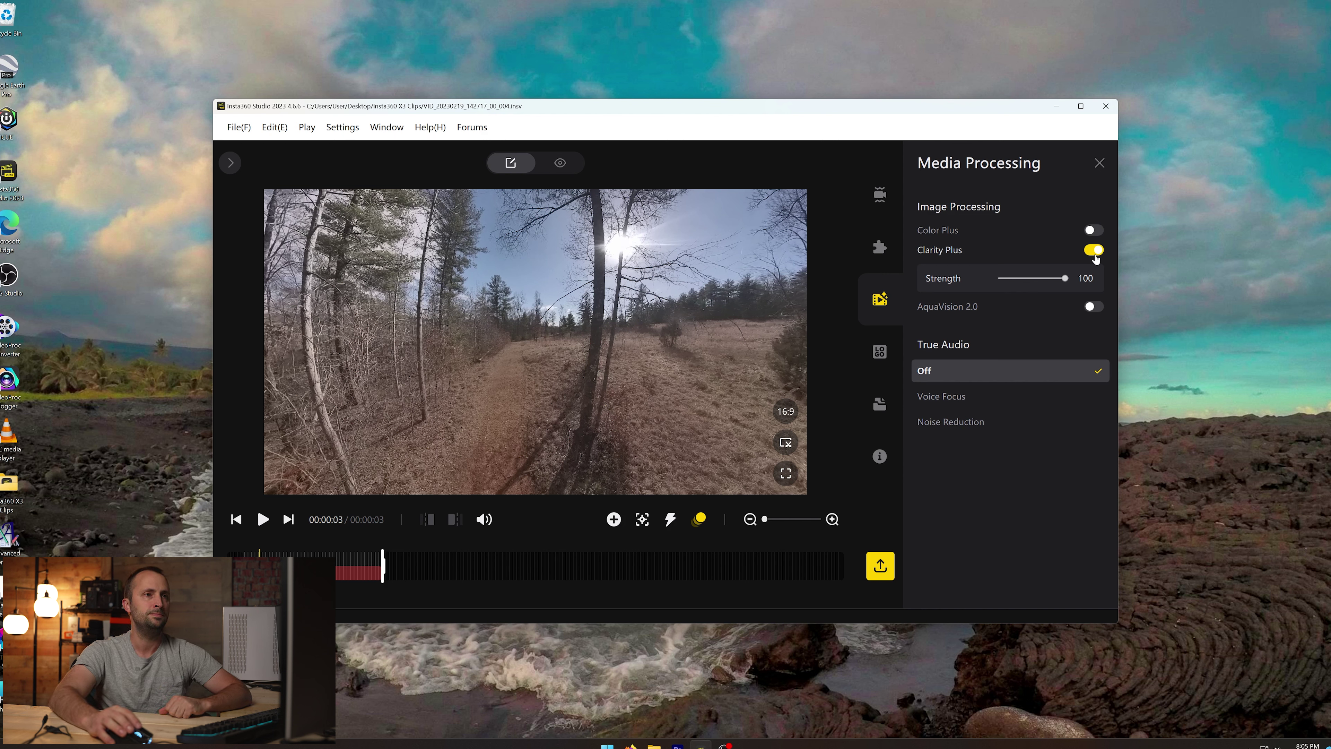
{"action": "left_click", "coordinate": [1094, 250]}
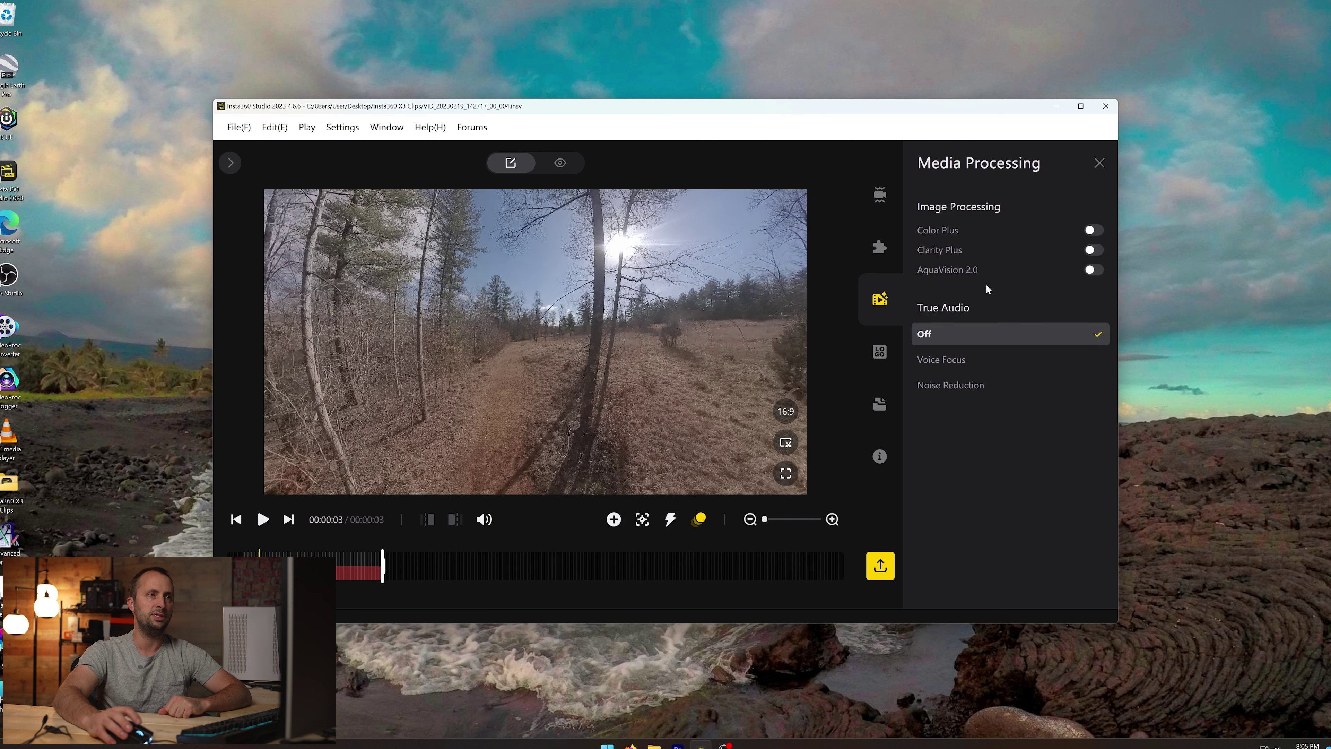
Try logo Style 1 and Style 2, return the logo to None and close the logo settings.
{"action": "left_click", "coordinate": [875, 361]}
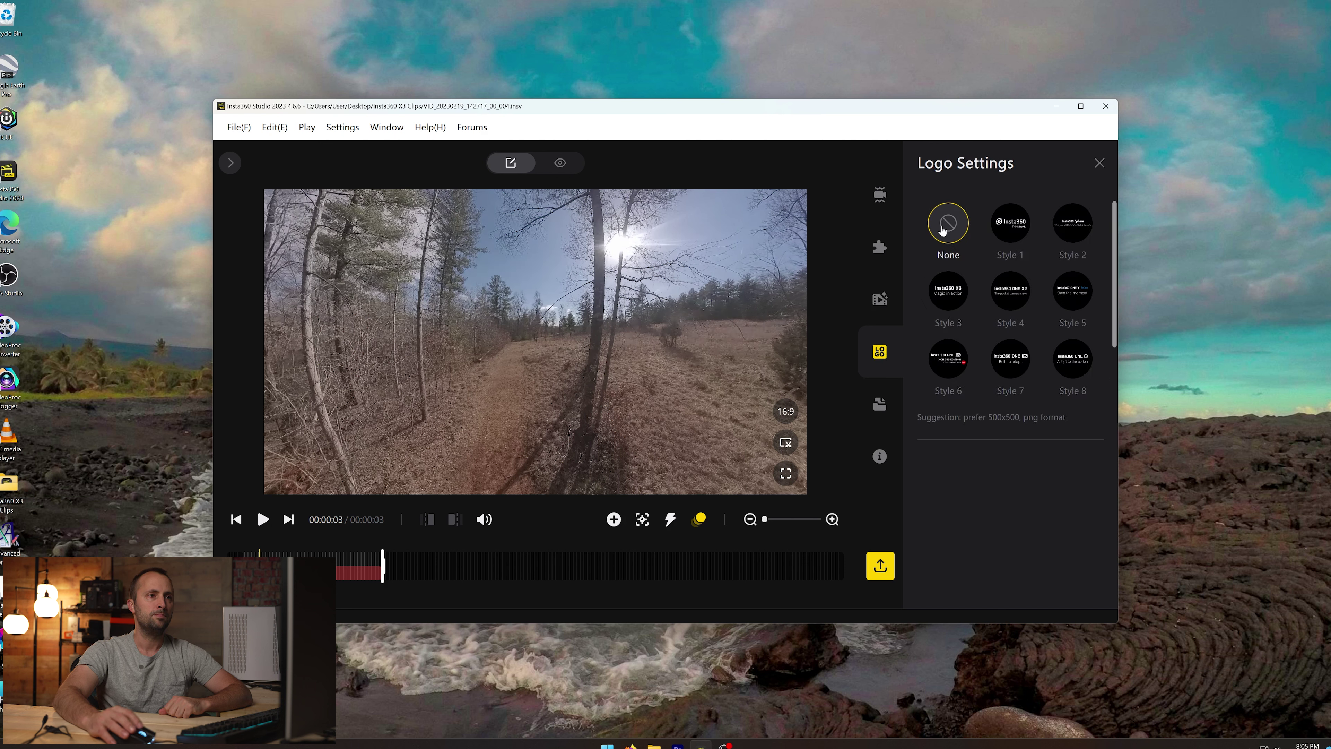
{"action": "left_click", "coordinate": [1007, 231]}
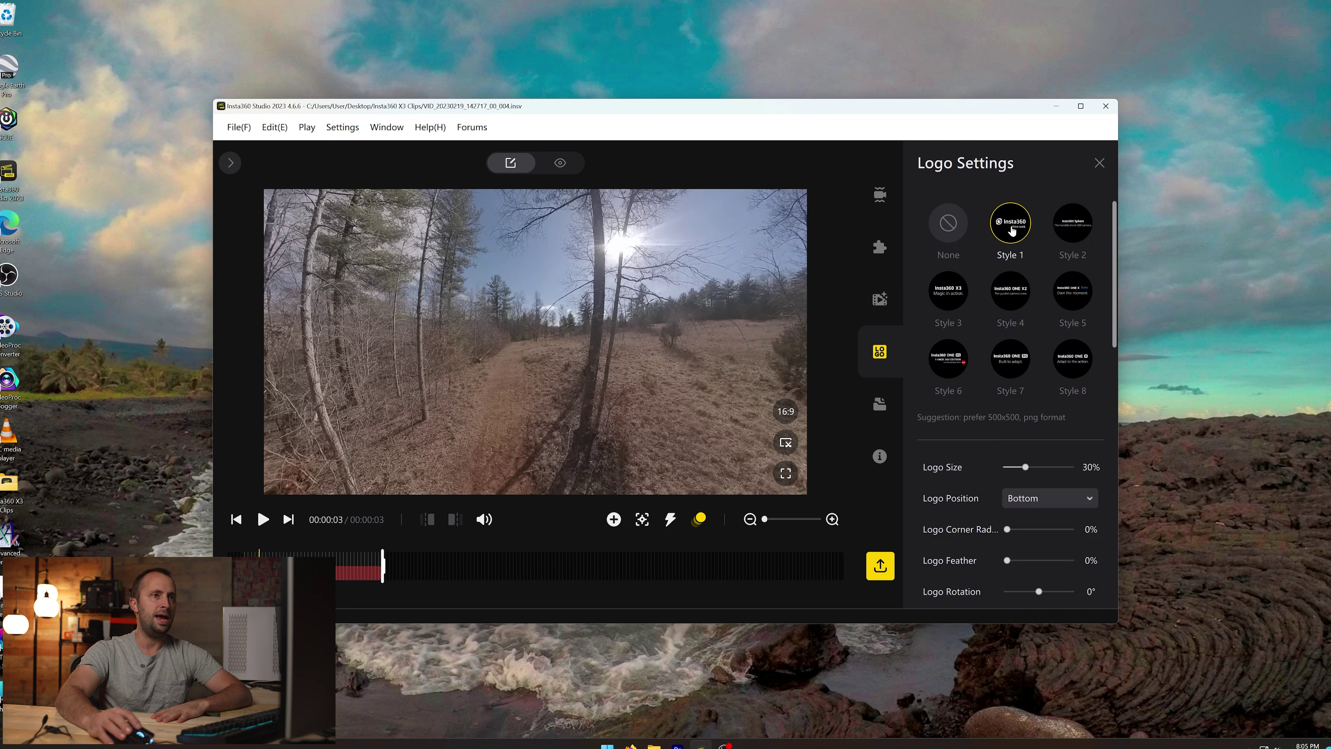
{"action": "left_click", "coordinate": [1073, 224]}
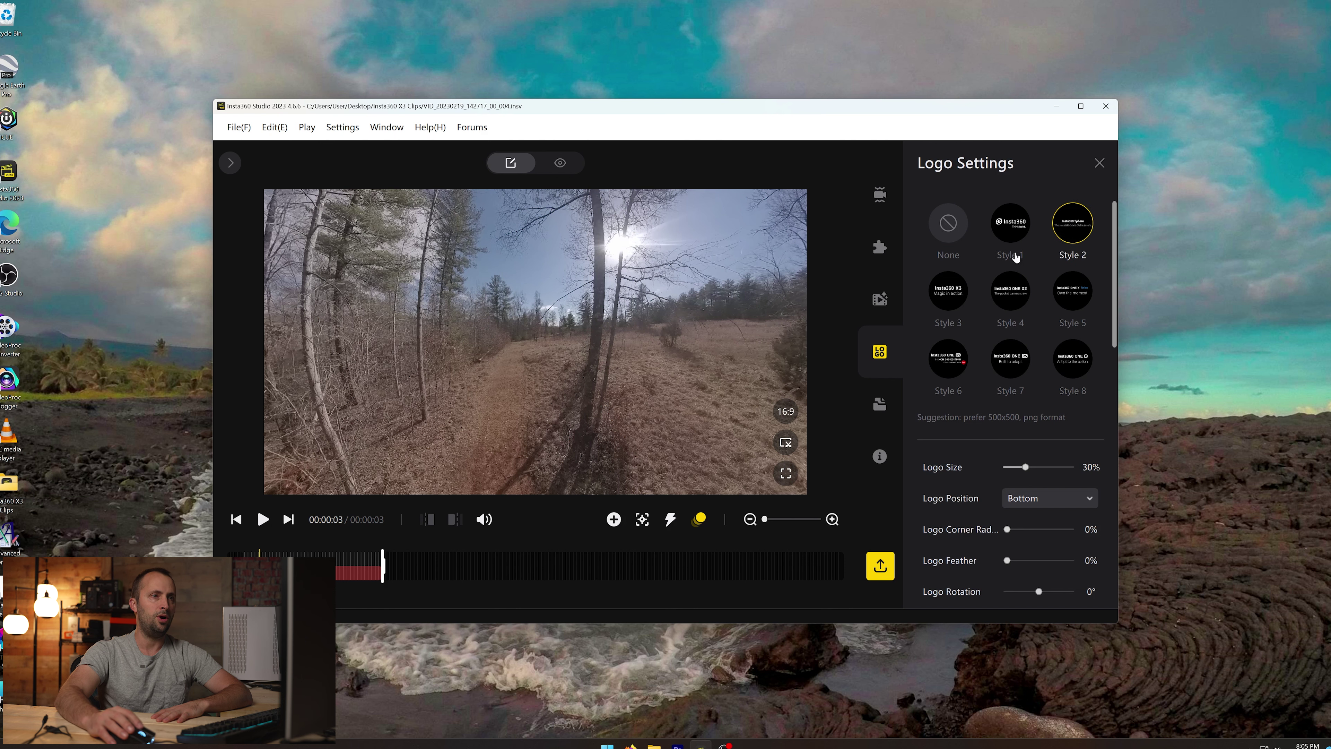
{"action": "left_click", "coordinate": [949, 228]}
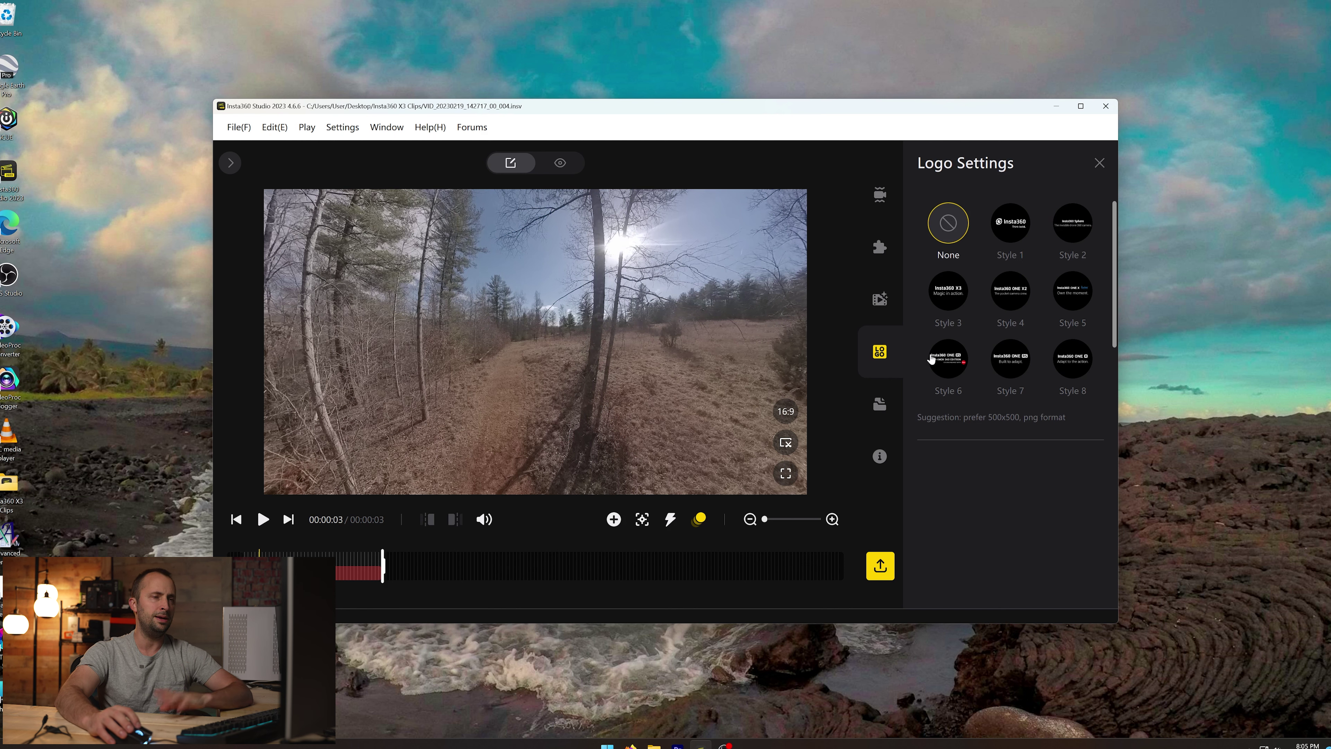
{"action": "left_click", "coordinate": [880, 352]}
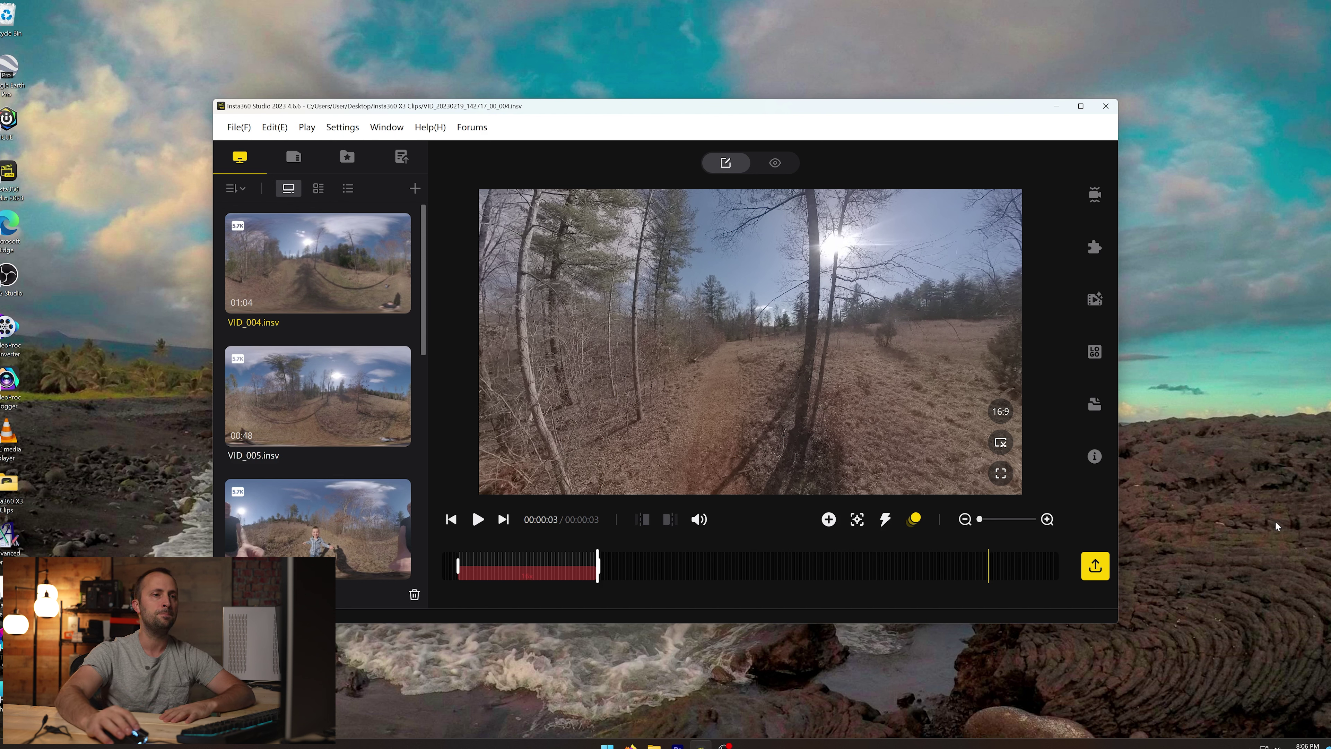
Set up a reframed video export that saves to a new folder named Exported Clips inside Insta360 X3 Clips.
{"action": "left_click", "coordinate": [1097, 577]}
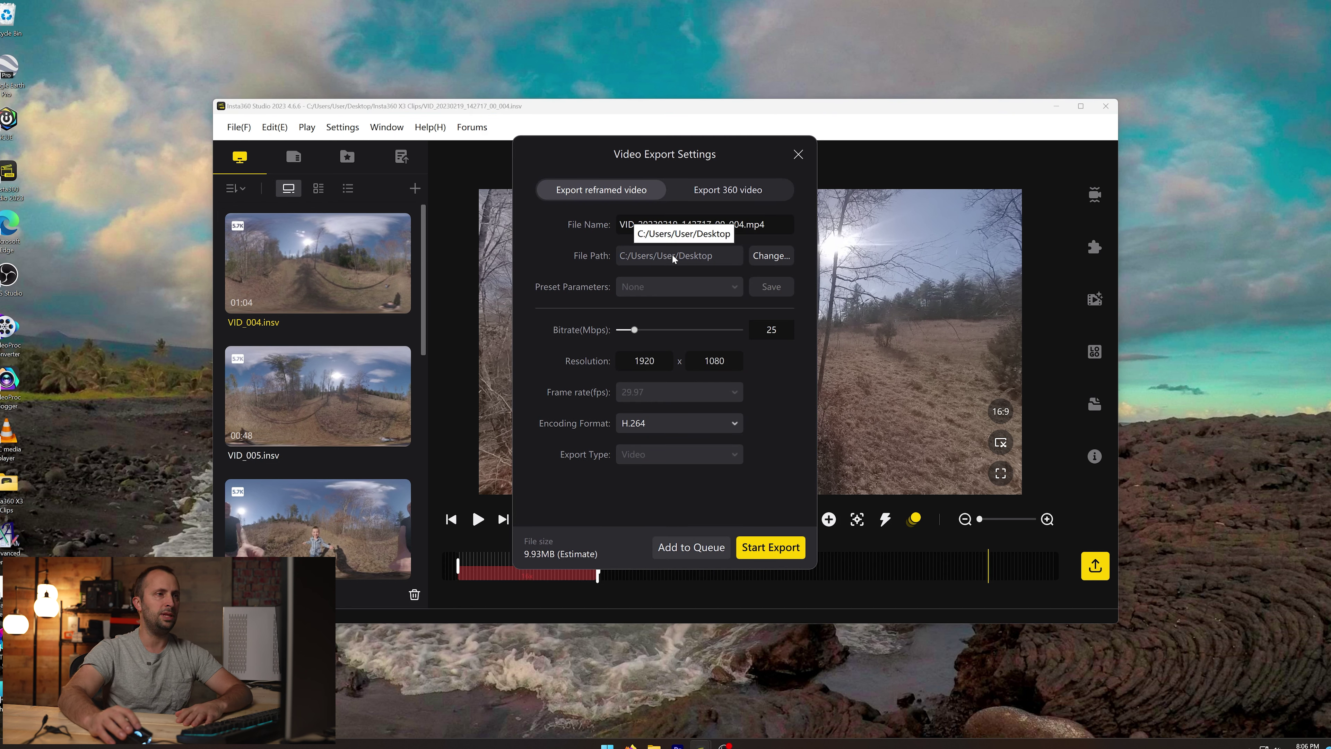
{"action": "left_click", "coordinate": [768, 257]}
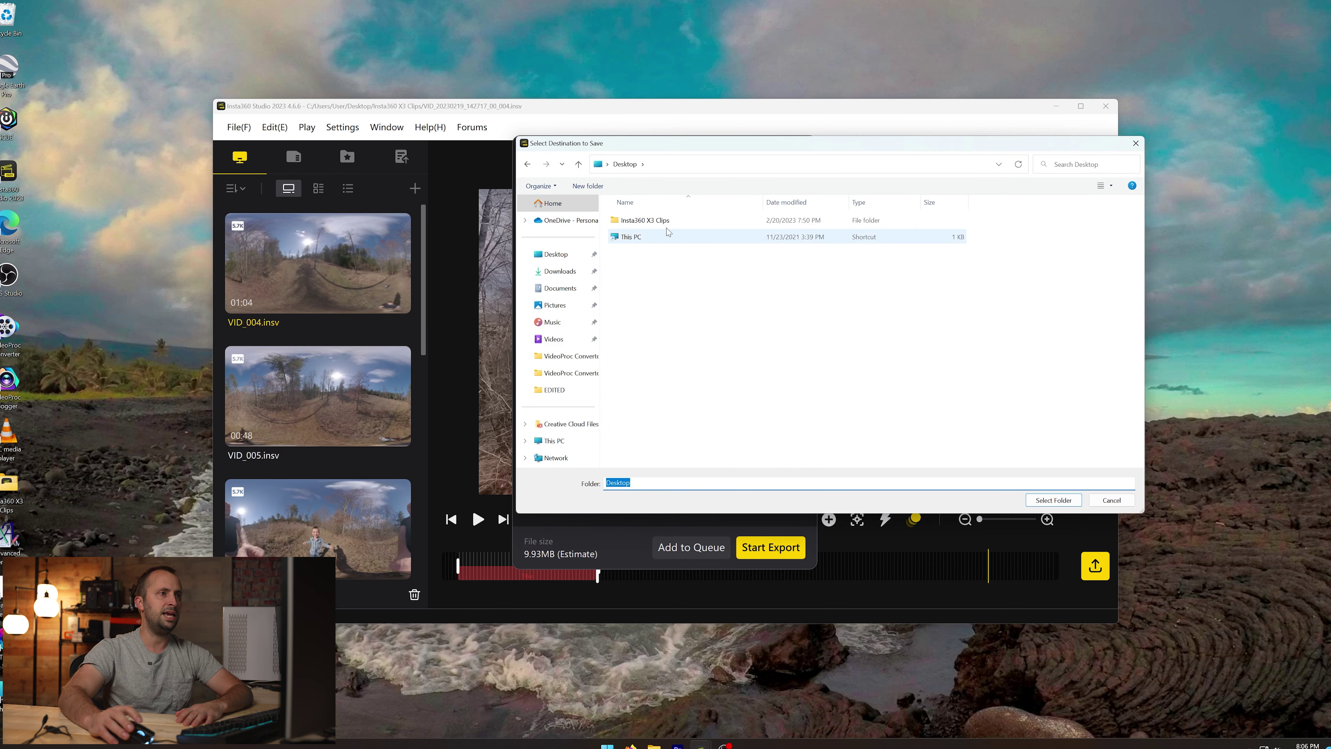
{"action": "double_click", "coordinate": [640, 219]}
{"action": "right_click", "coordinate": [659, 262]}
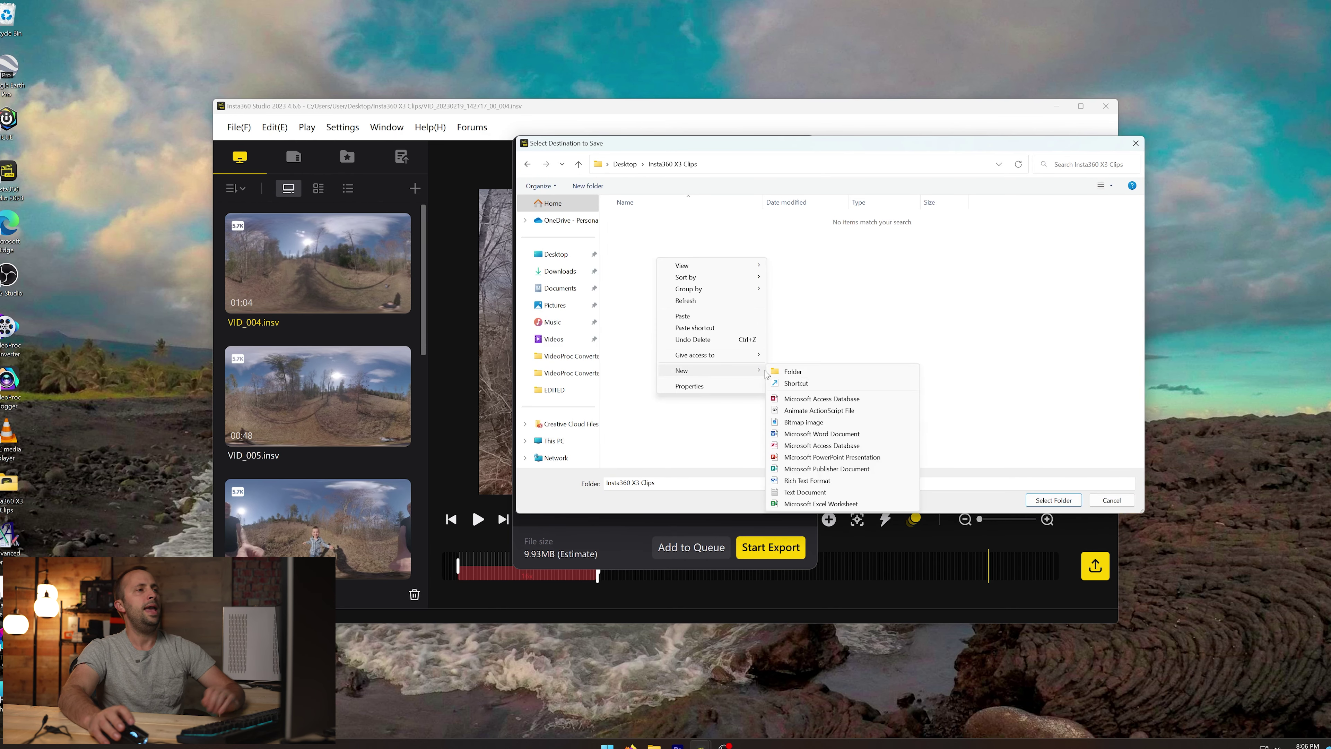
{"action": "left_click", "coordinate": [793, 371]}
{"action": "type", "text": "Exported C"}
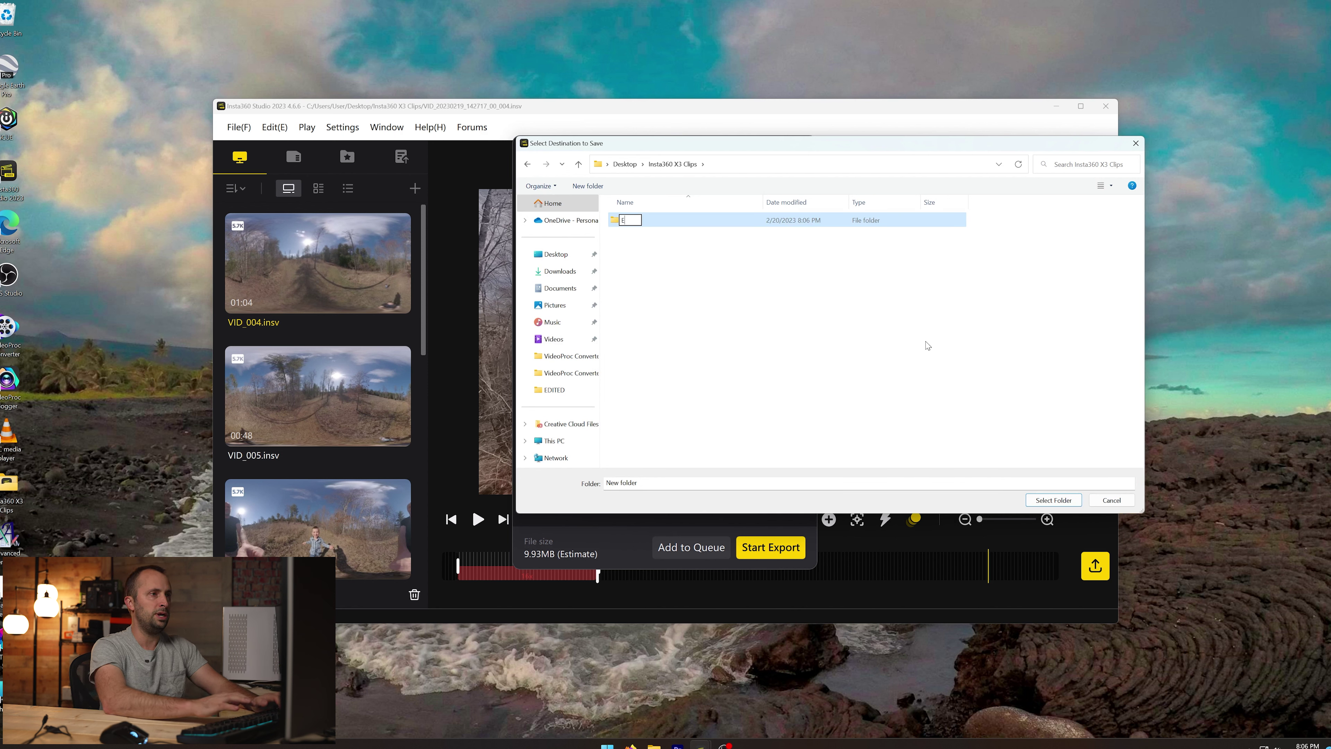
{"action": "type", "text": "li"}
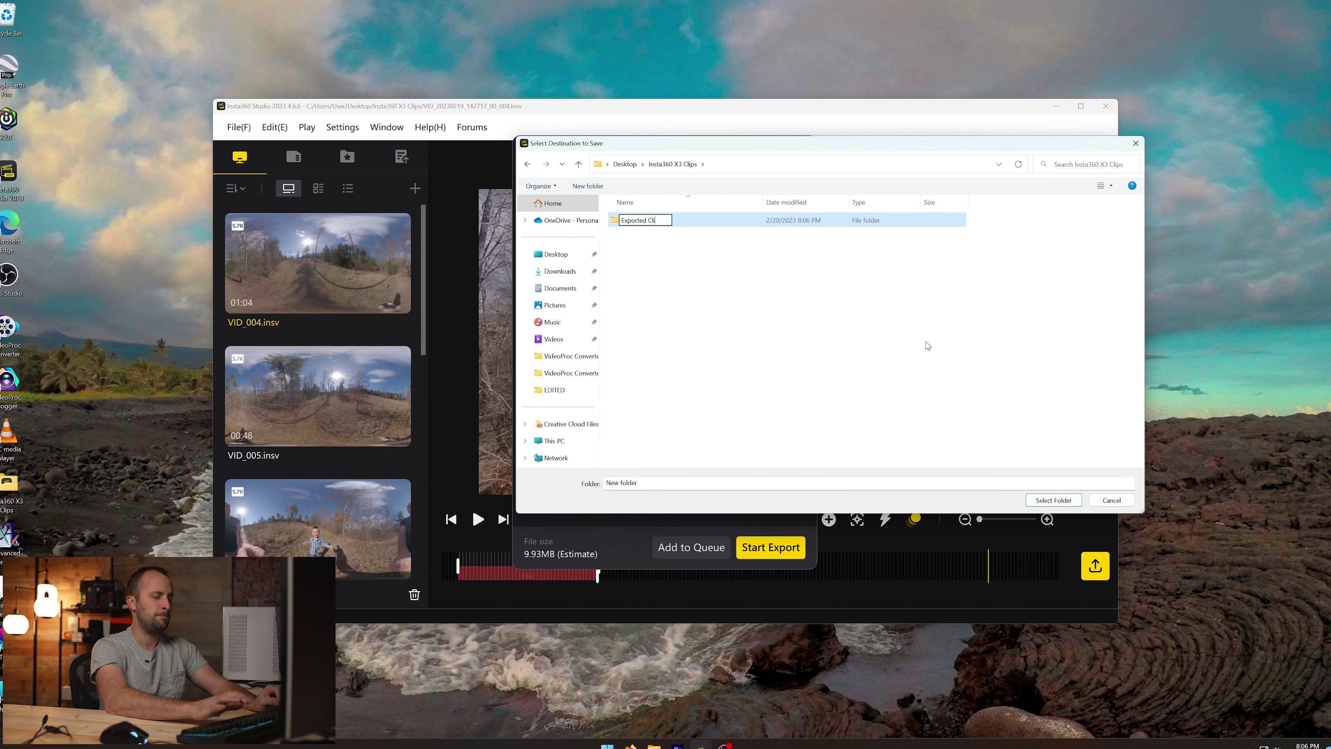
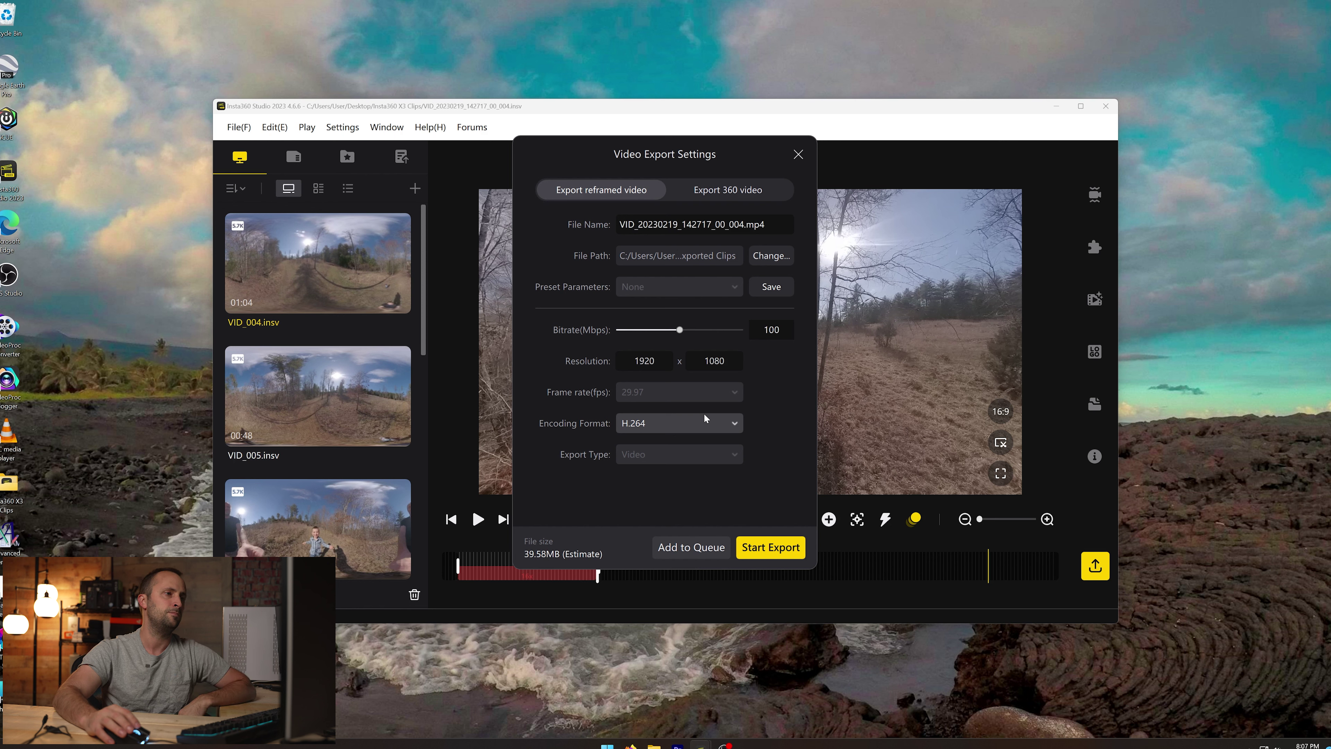
Choose H.264 as the encoding format and start exporting the reframed video.
{"action": "left_click", "coordinate": [657, 421]}
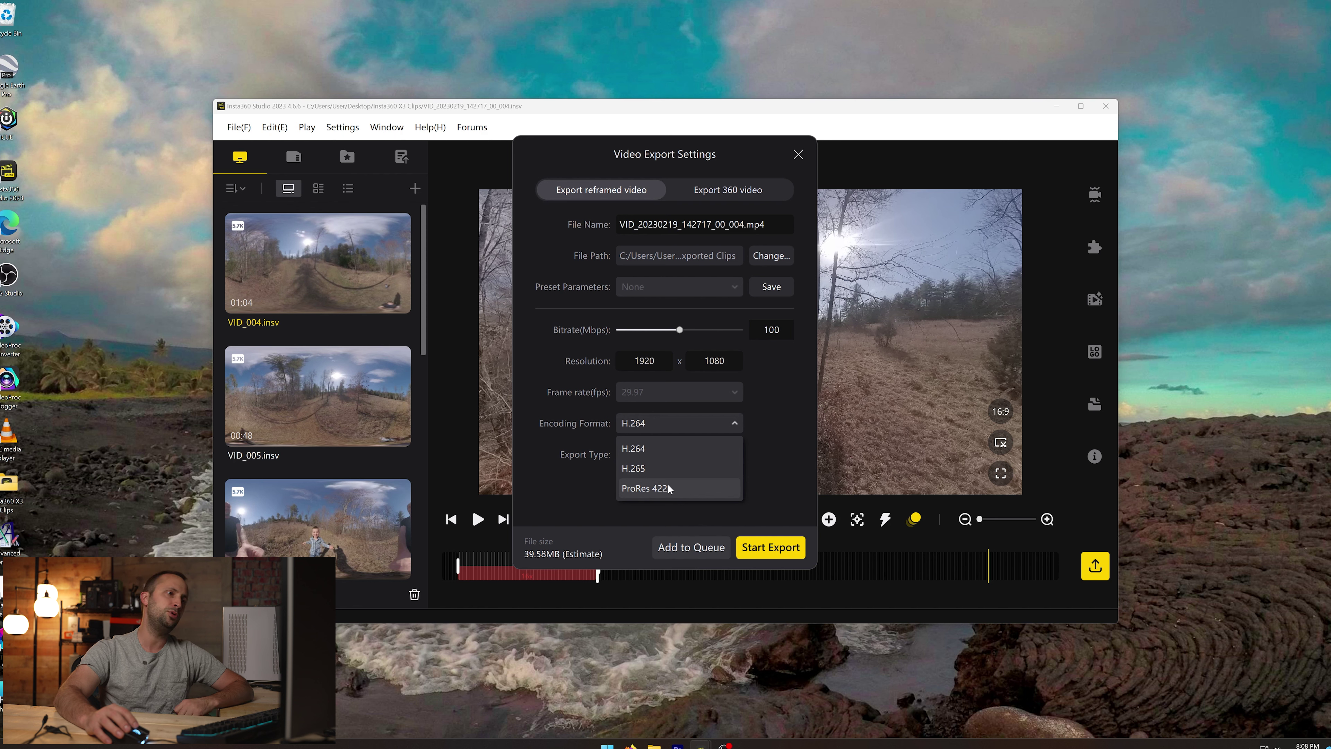
{"action": "left_click", "coordinate": [665, 449]}
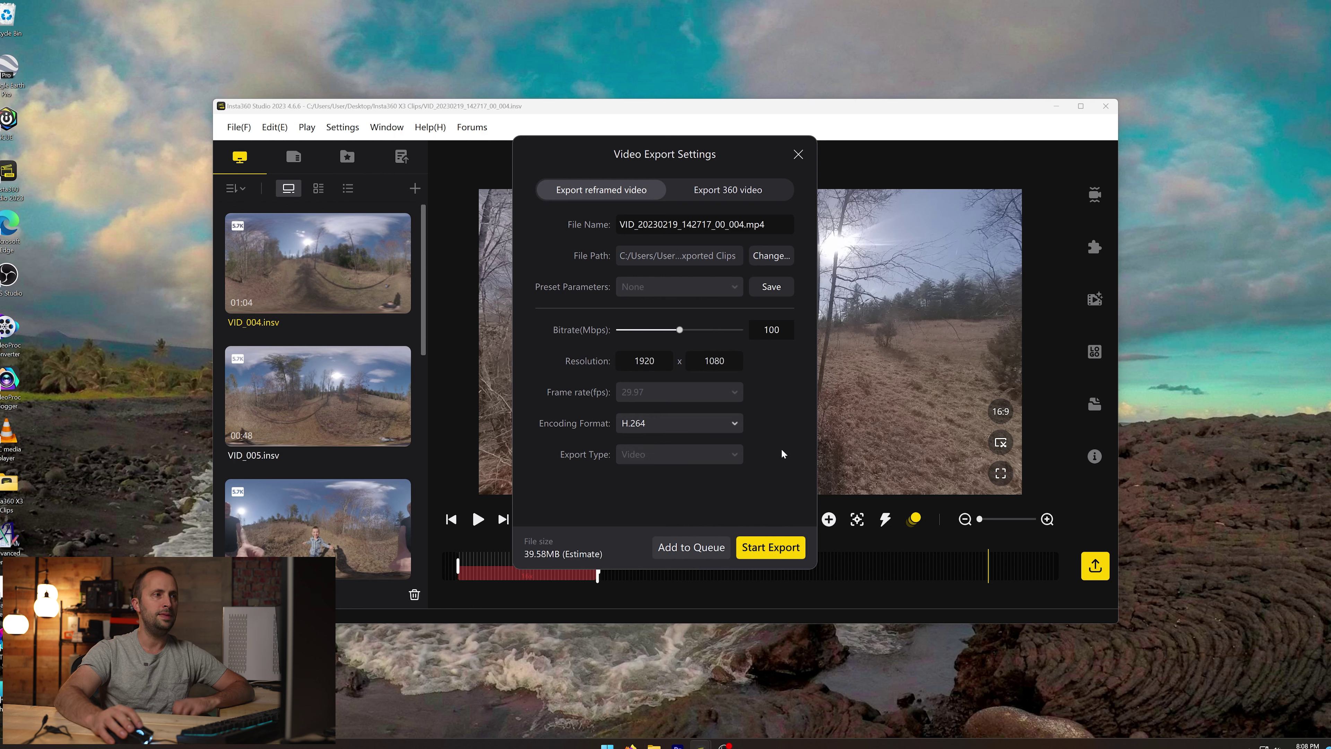
{"action": "left_click", "coordinate": [767, 549]}
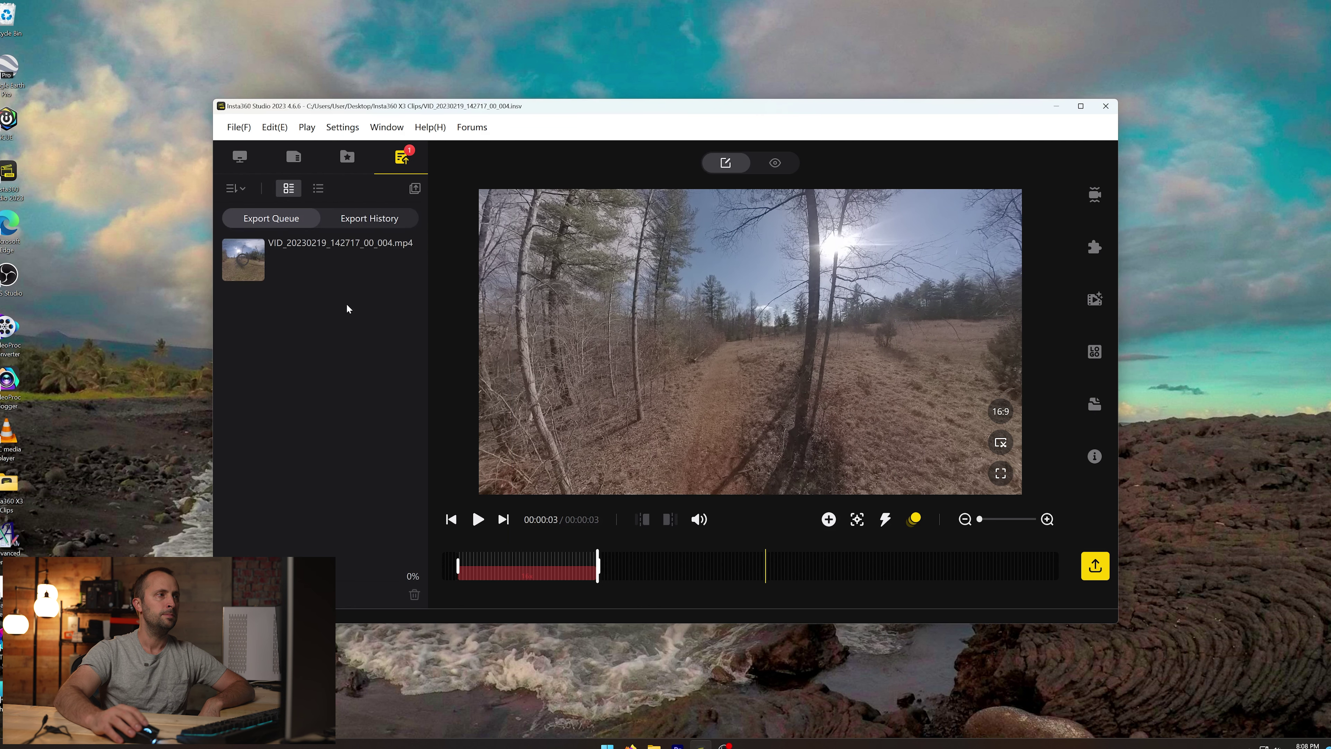
{"action": "mouse_move", "coordinate": [313, 259]}
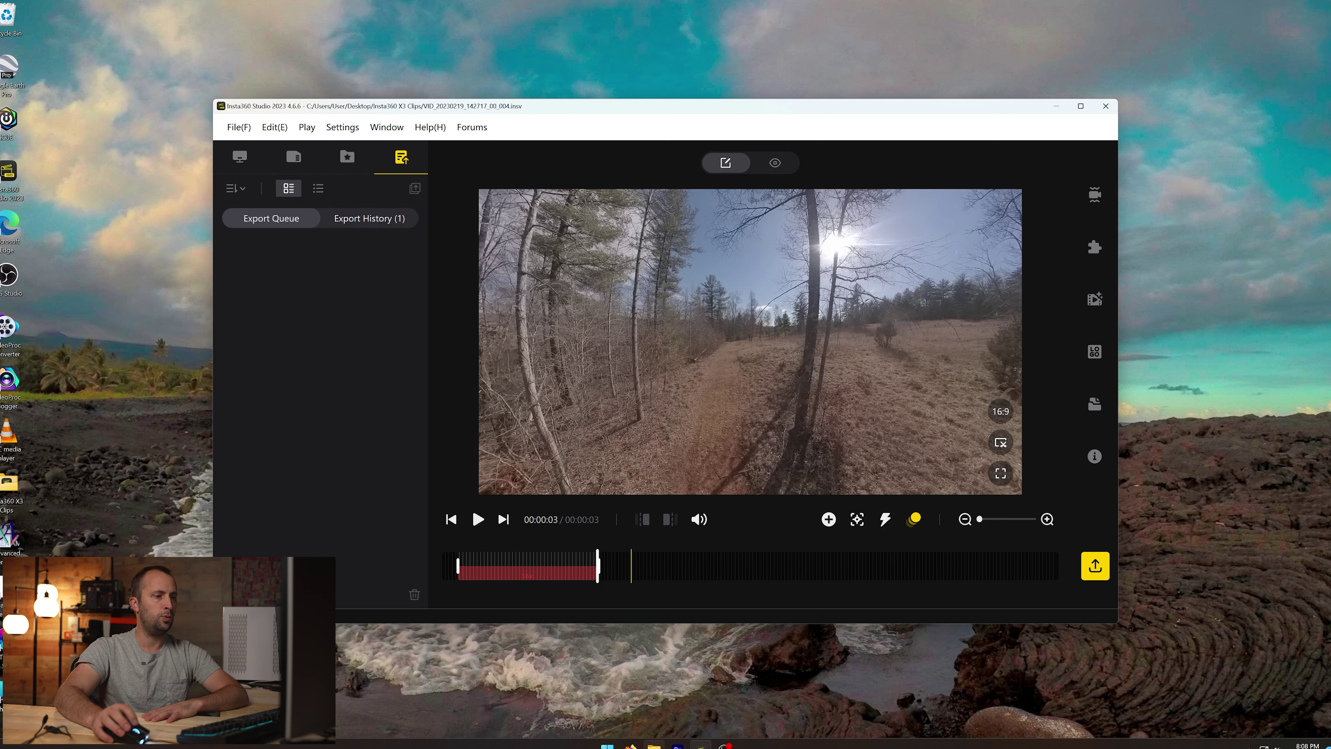
Switch to File Explorer, open the Exported Clips folder on the Desktop inside Insta360 X3 Clips, and play back the exported MP4.
{"action": "key", "text": "super+e"}
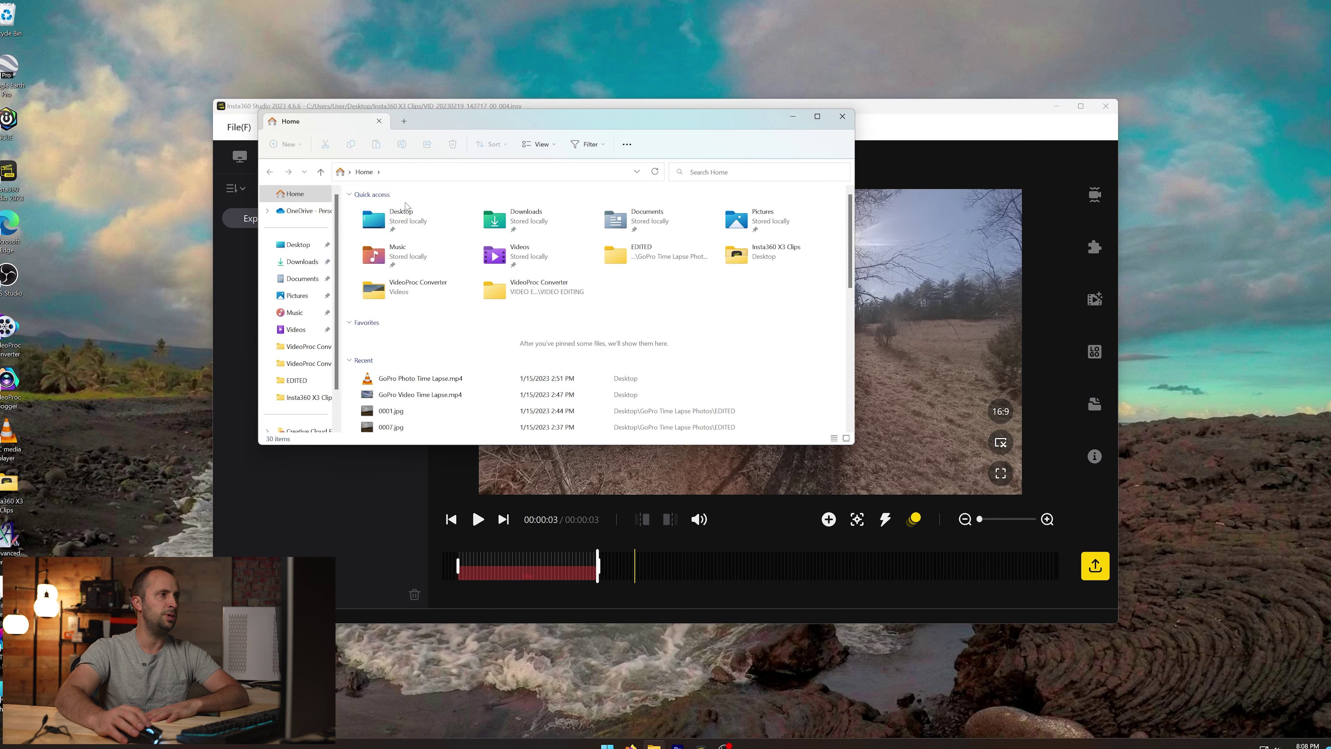
{"action": "double_click", "coordinate": [394, 220]}
{"action": "double_click", "coordinate": [394, 218]}
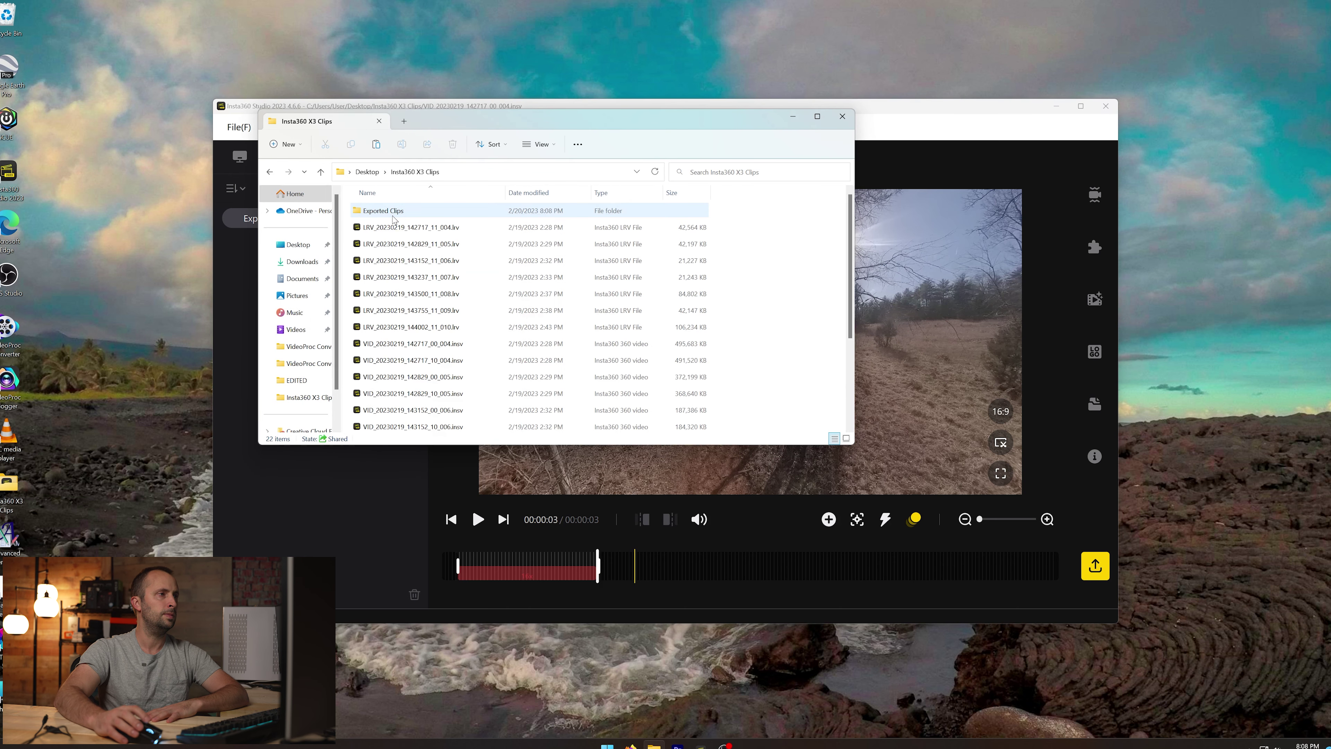
{"action": "double_click", "coordinate": [394, 215]}
{"action": "double_click", "coordinate": [398, 228]}
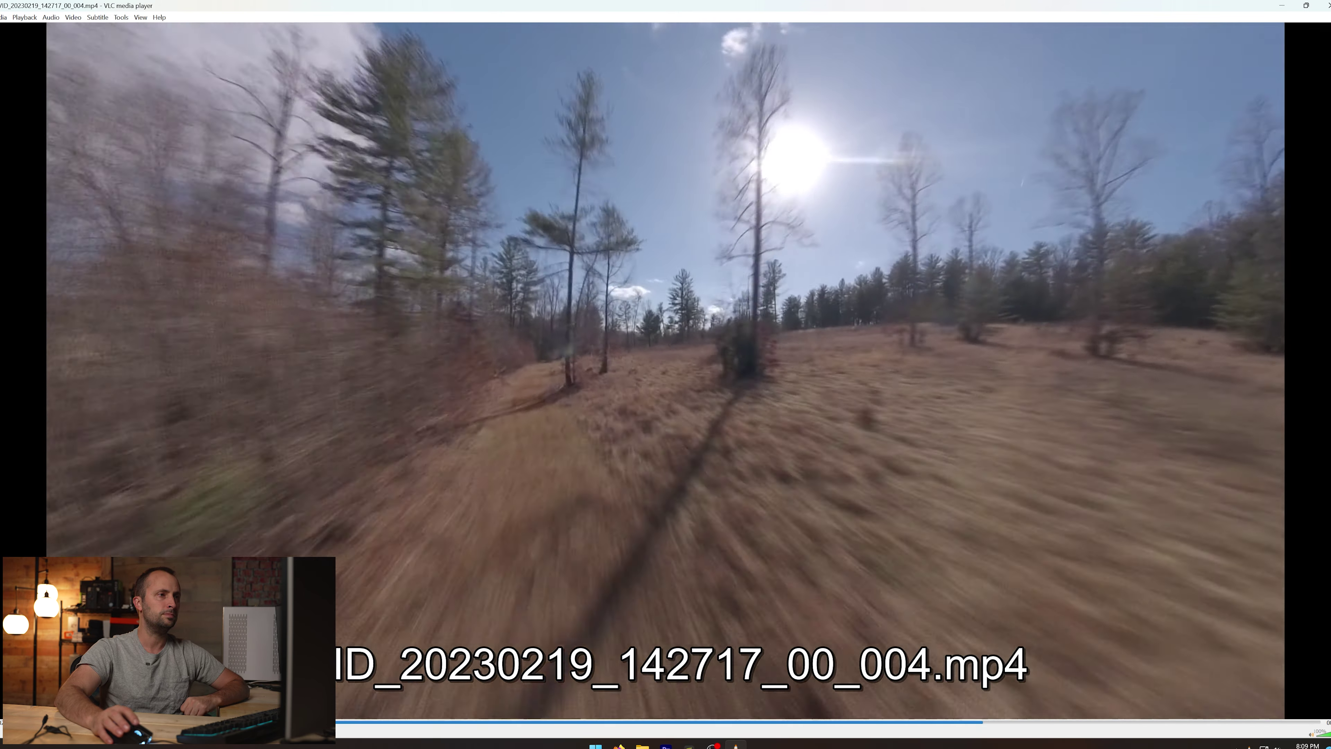
{"action": "key", "text": "alt+F4"}
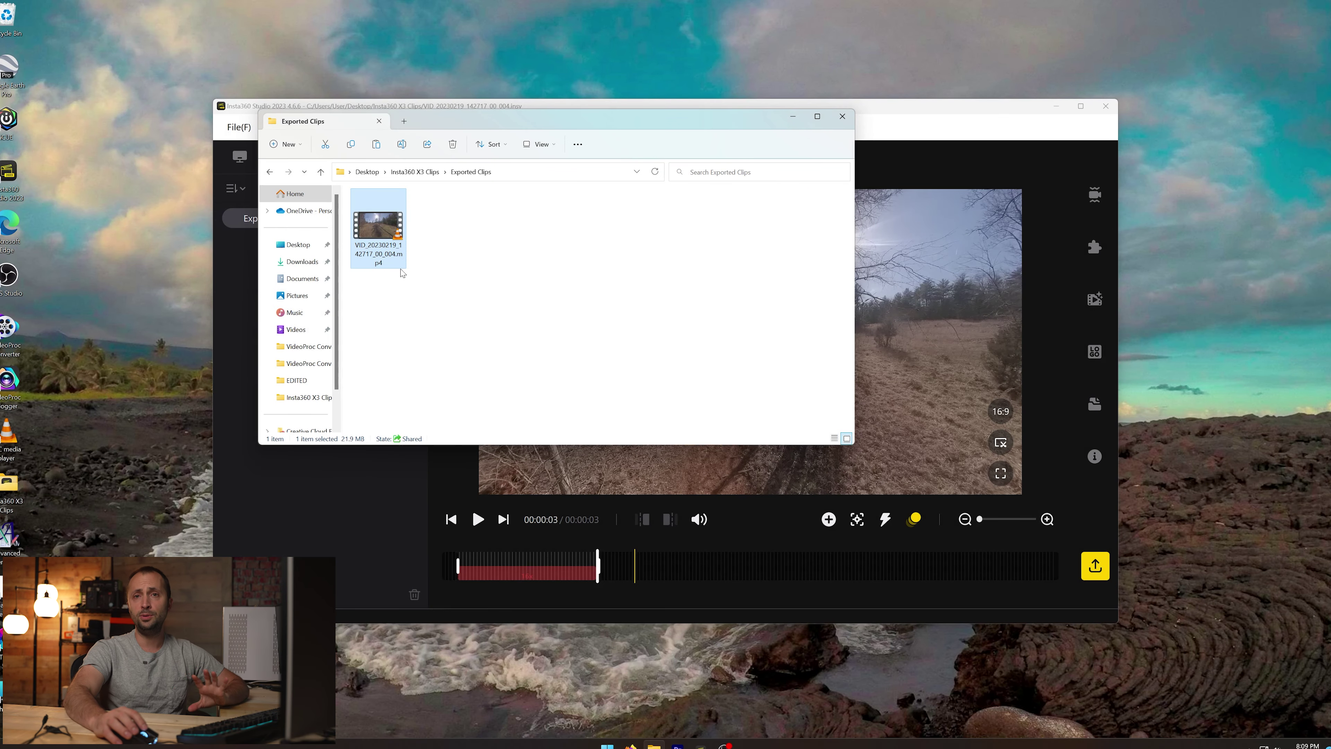
Close the file window, return to the media files in Insta360 Studio and open the clip VID_20230219_143755_00_009.insv.
{"action": "left_click", "coordinate": [842, 116]}
{"action": "left_click", "coordinate": [239, 156]}
{"action": "left_click", "coordinate": [314, 511]}
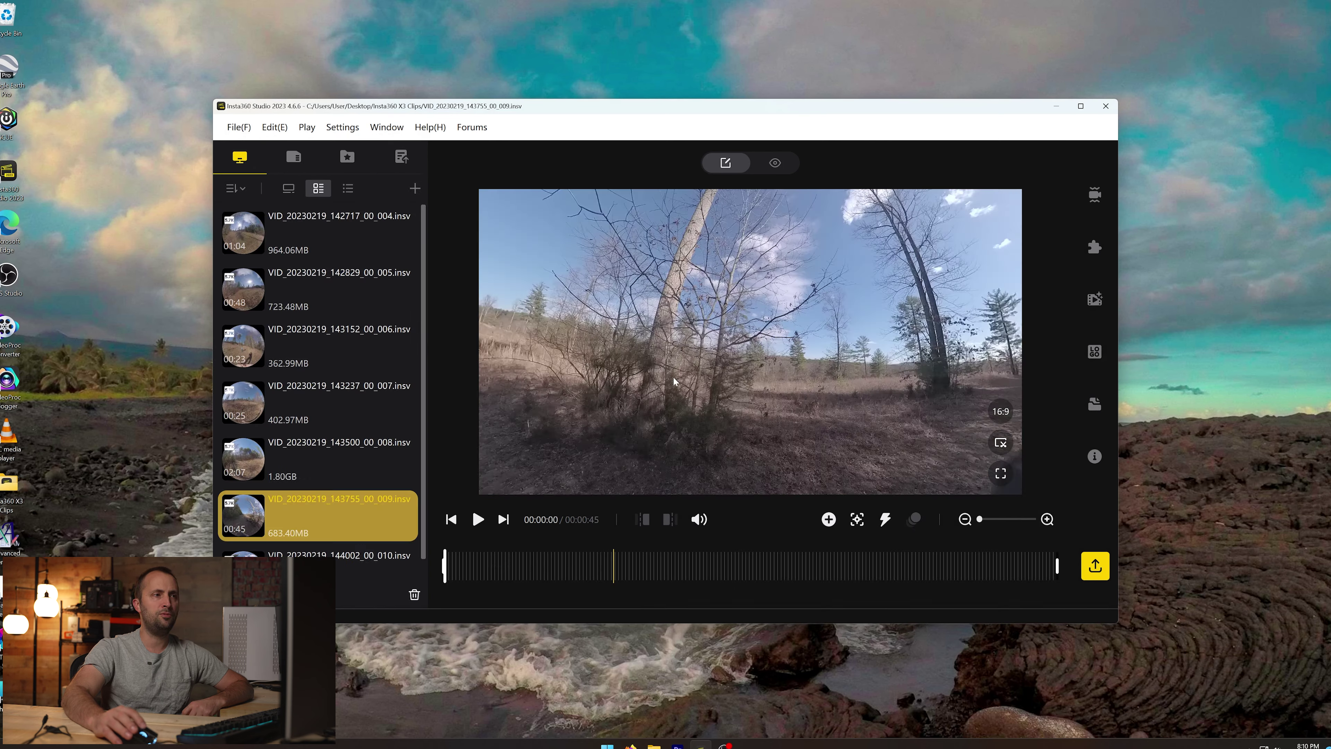
Play the clip through its first 30 seconds, turning the view between the man holding the camera, the scenery and the trail ahead.
{"action": "left_click_drag", "start_coordinate": [761, 294], "coordinate": [825, 394]}
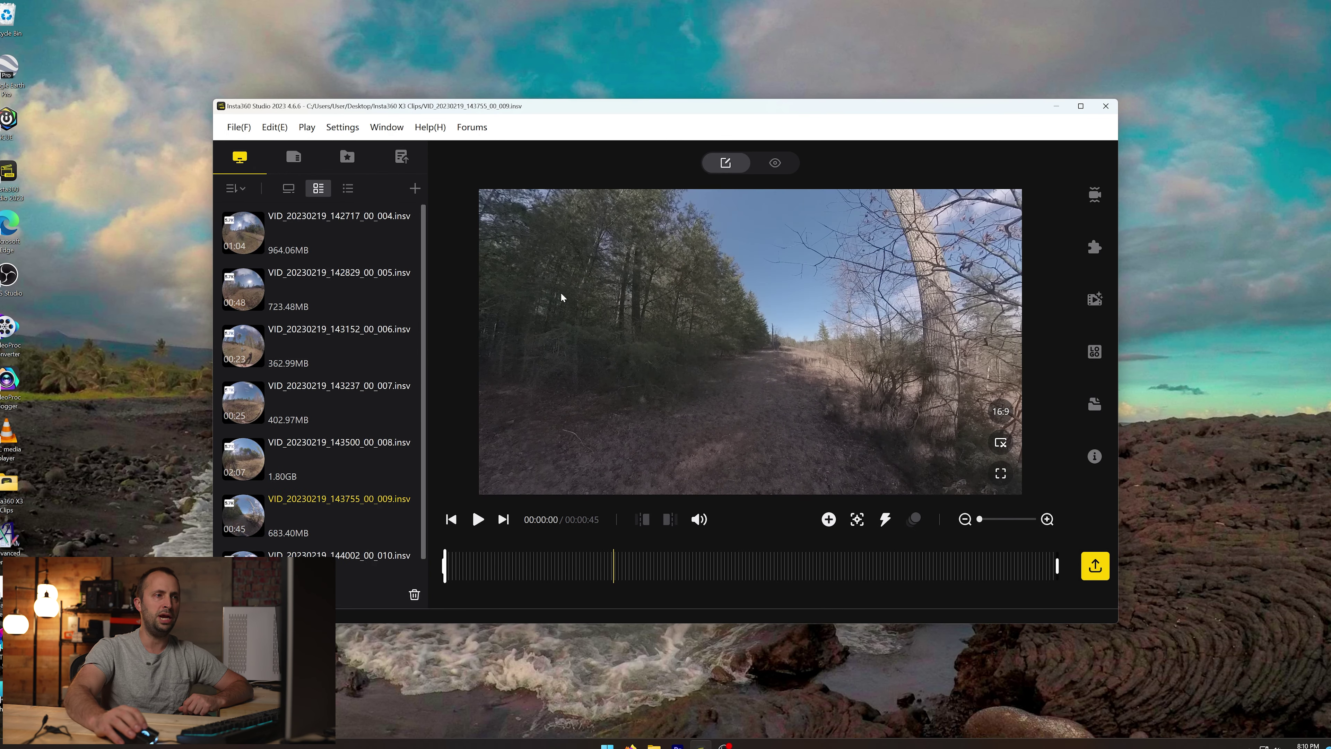
{"action": "left_click_drag", "start_coordinate": [730, 312], "coordinate": [826, 306]}
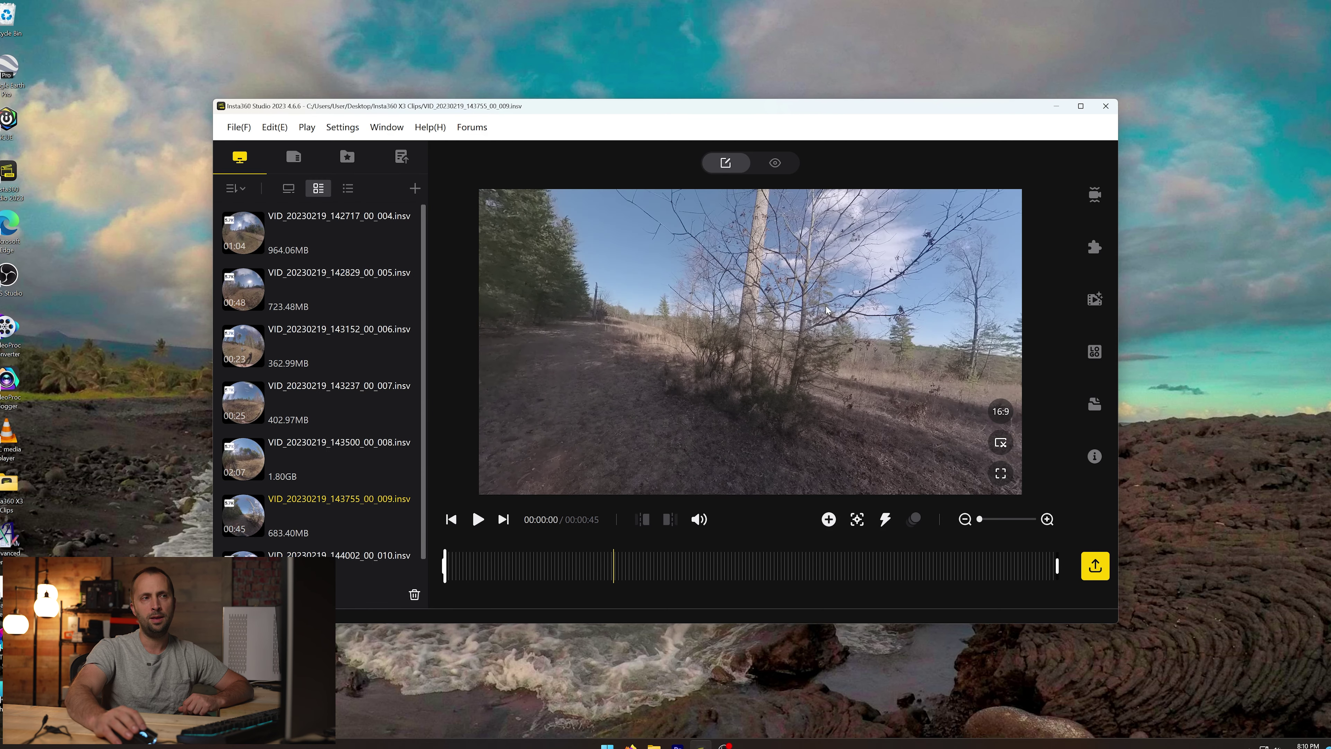
{"action": "left_click_drag", "start_coordinate": [940, 324], "coordinate": [729, 308]}
{"action": "key", "text": "space"}
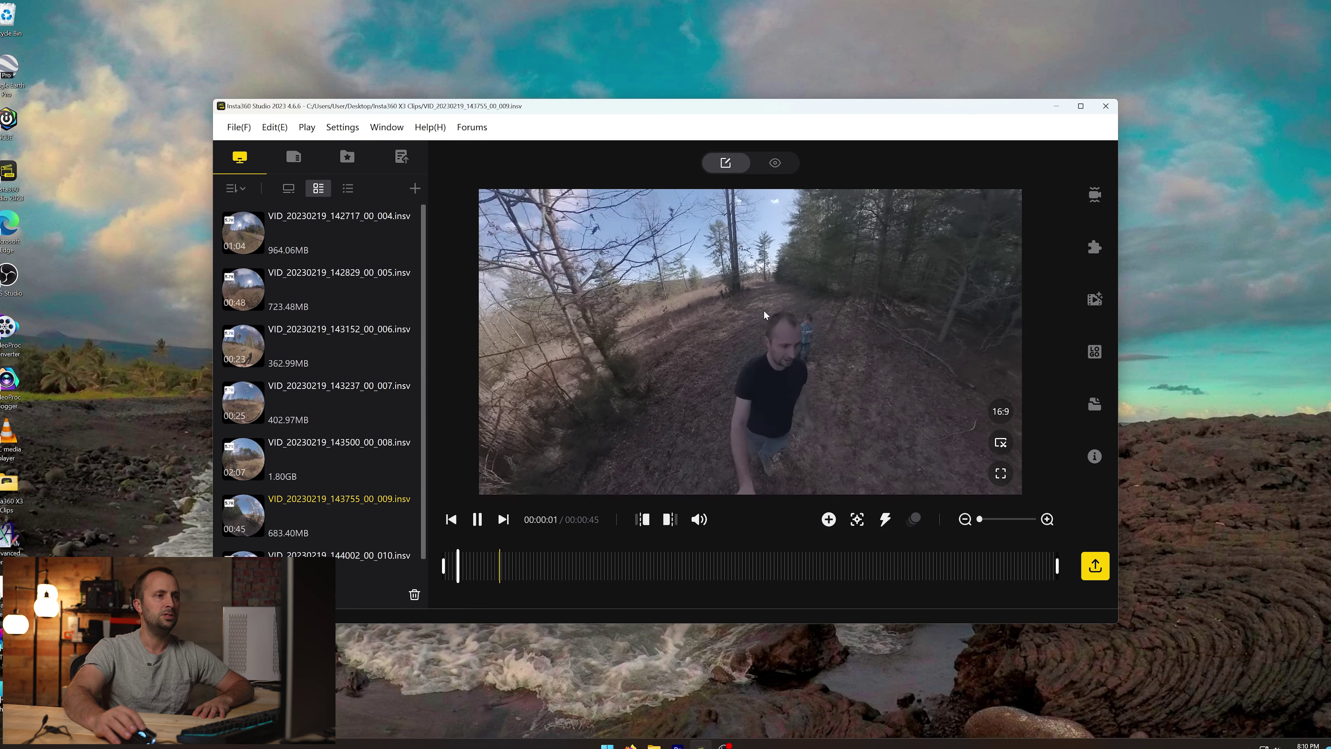
{"action": "left_click_drag", "start_coordinate": [760, 272], "coordinate": [740, 495]}
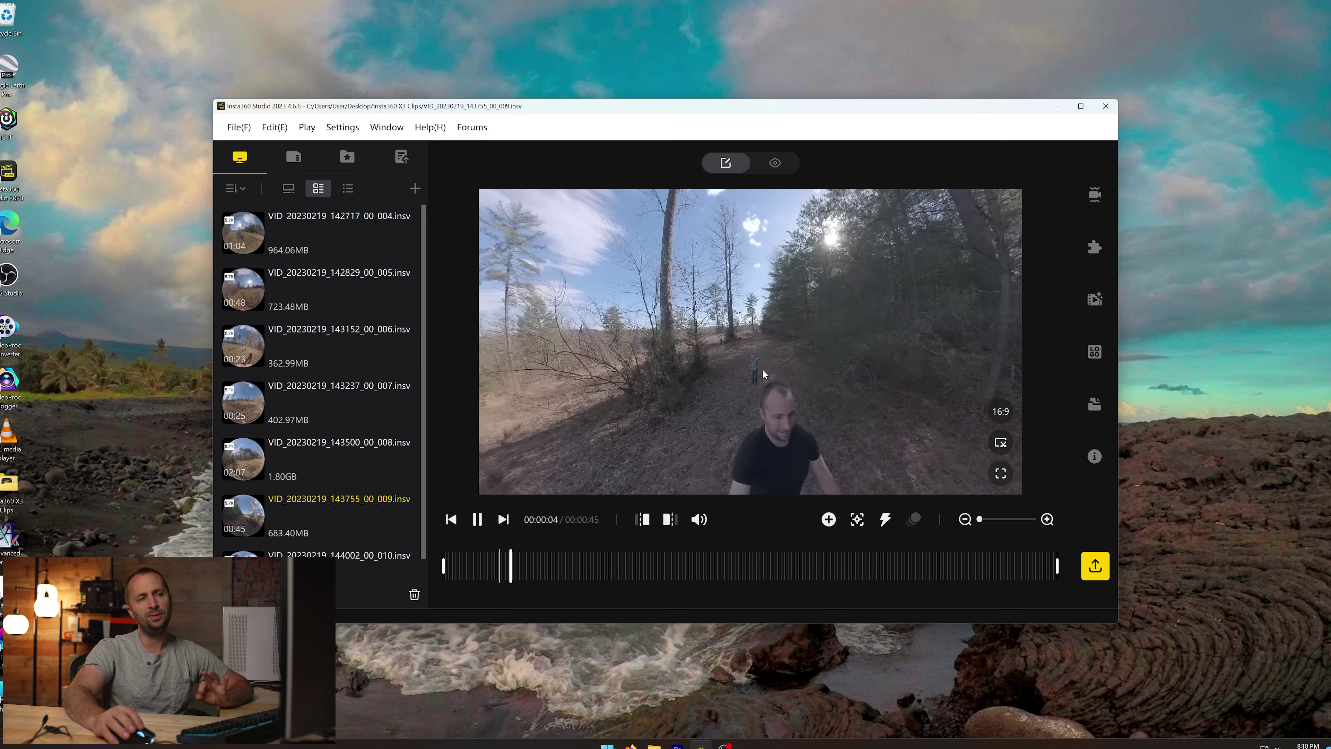
{"action": "left_click_drag", "start_coordinate": [761, 371], "coordinate": [873, 352]}
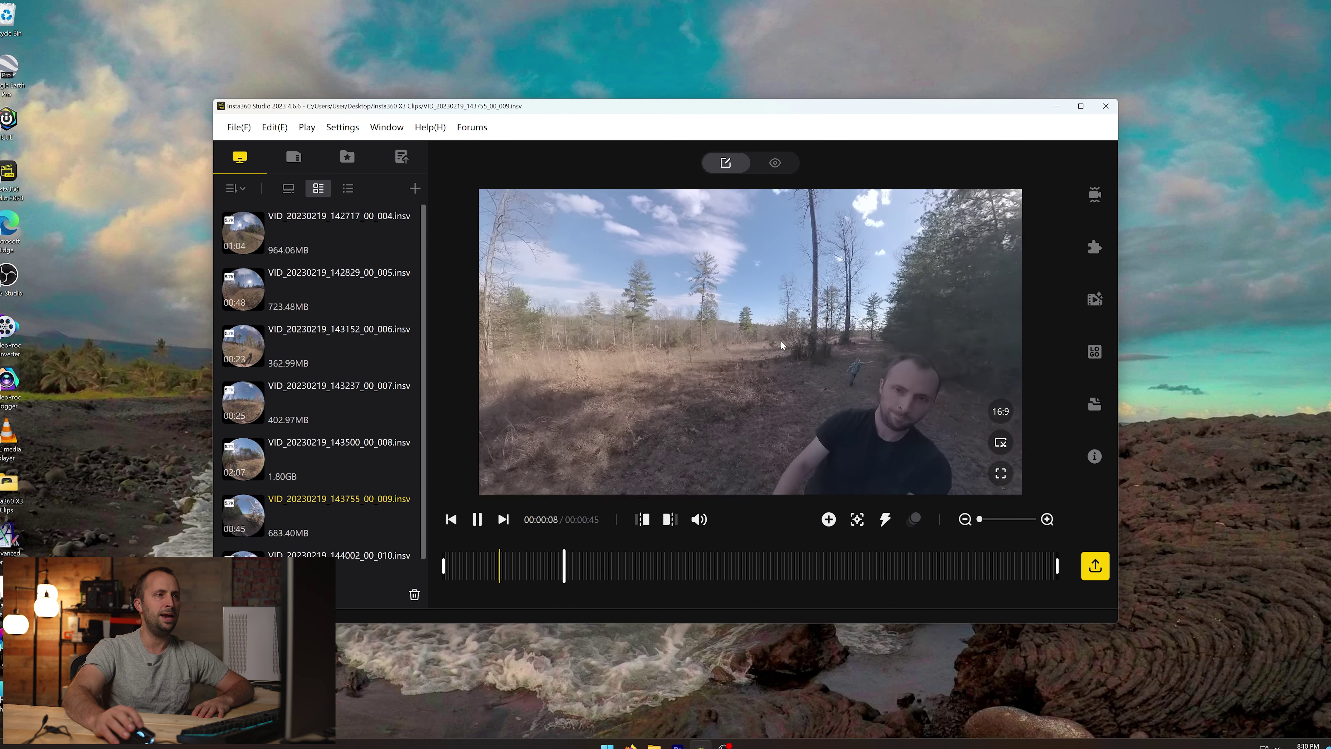
{"action": "left_click_drag", "start_coordinate": [745, 369], "coordinate": [828, 308]}
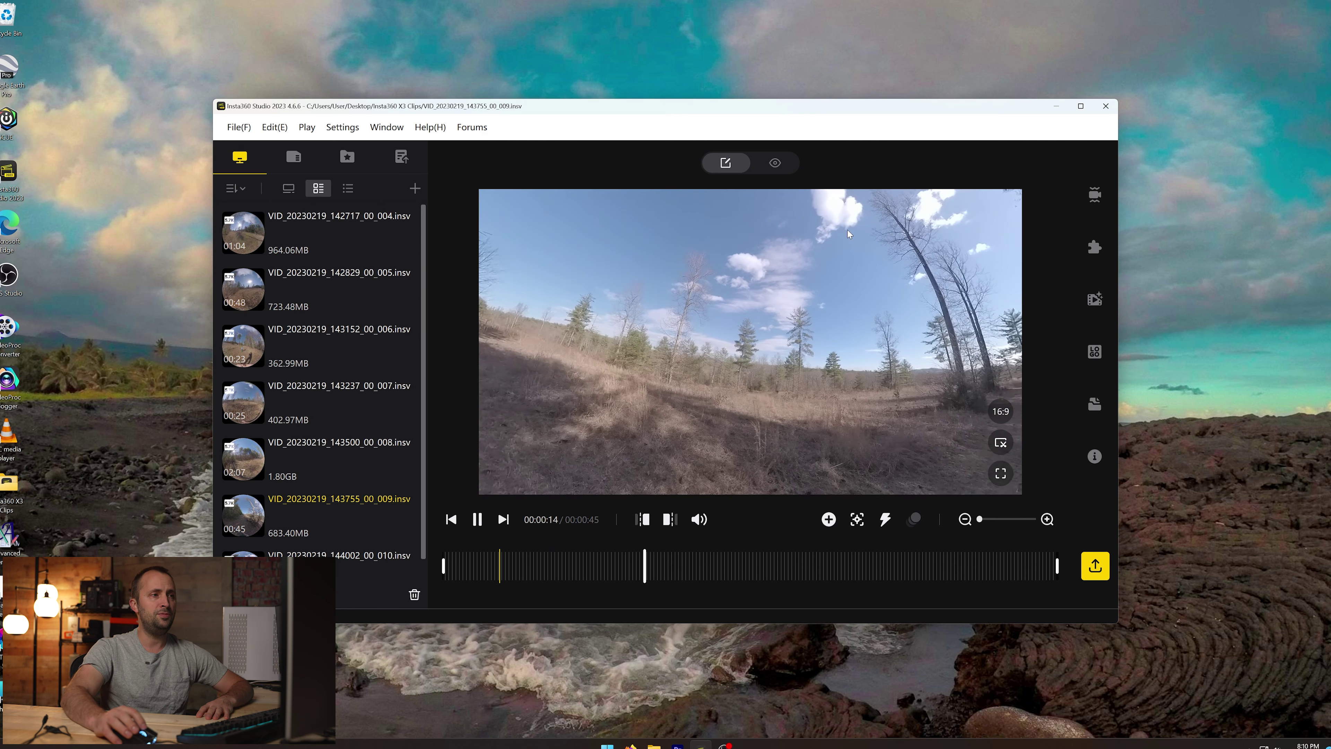
{"action": "left_click_drag", "start_coordinate": [619, 342], "coordinate": [725, 334]}
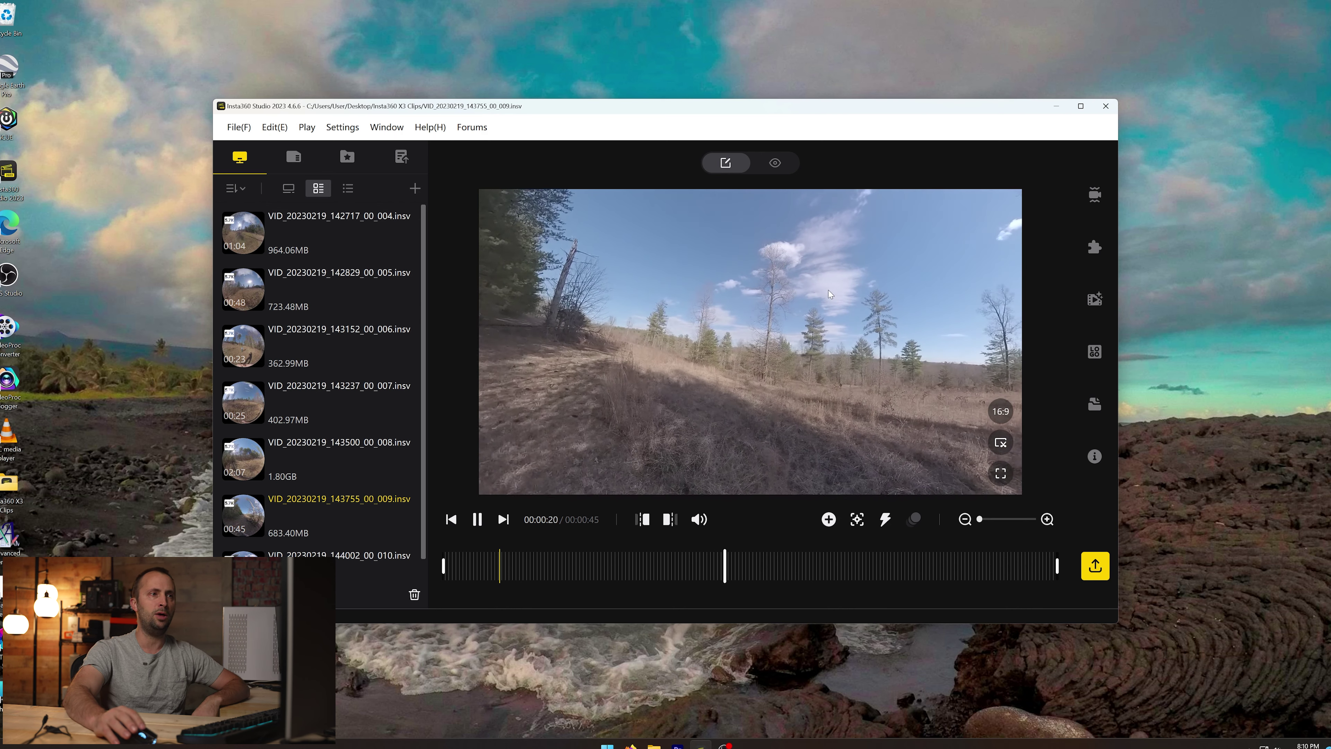
{"action": "left_click_drag", "start_coordinate": [668, 278], "coordinate": [780, 299]}
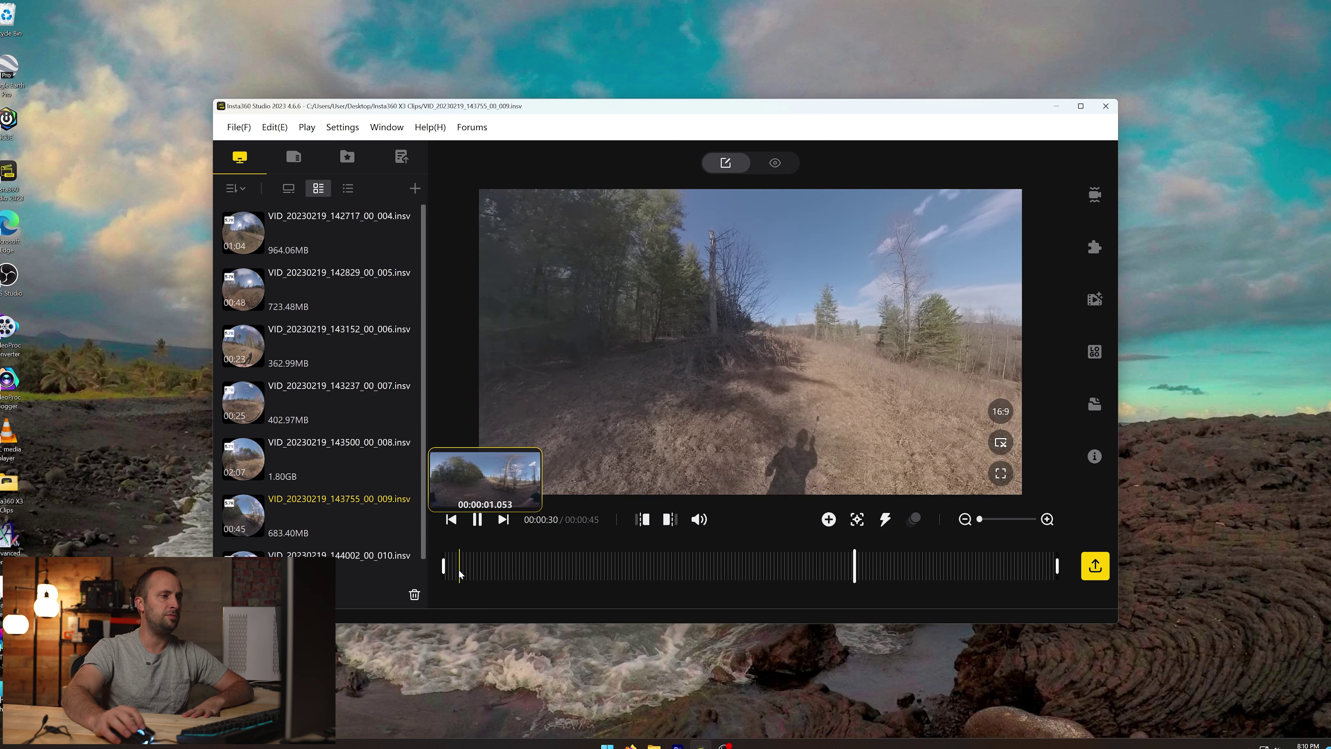
Add a keyframe at the very start of the clip with the Default view and turn it to frame the man.
{"action": "left_click", "coordinate": [444, 569]}
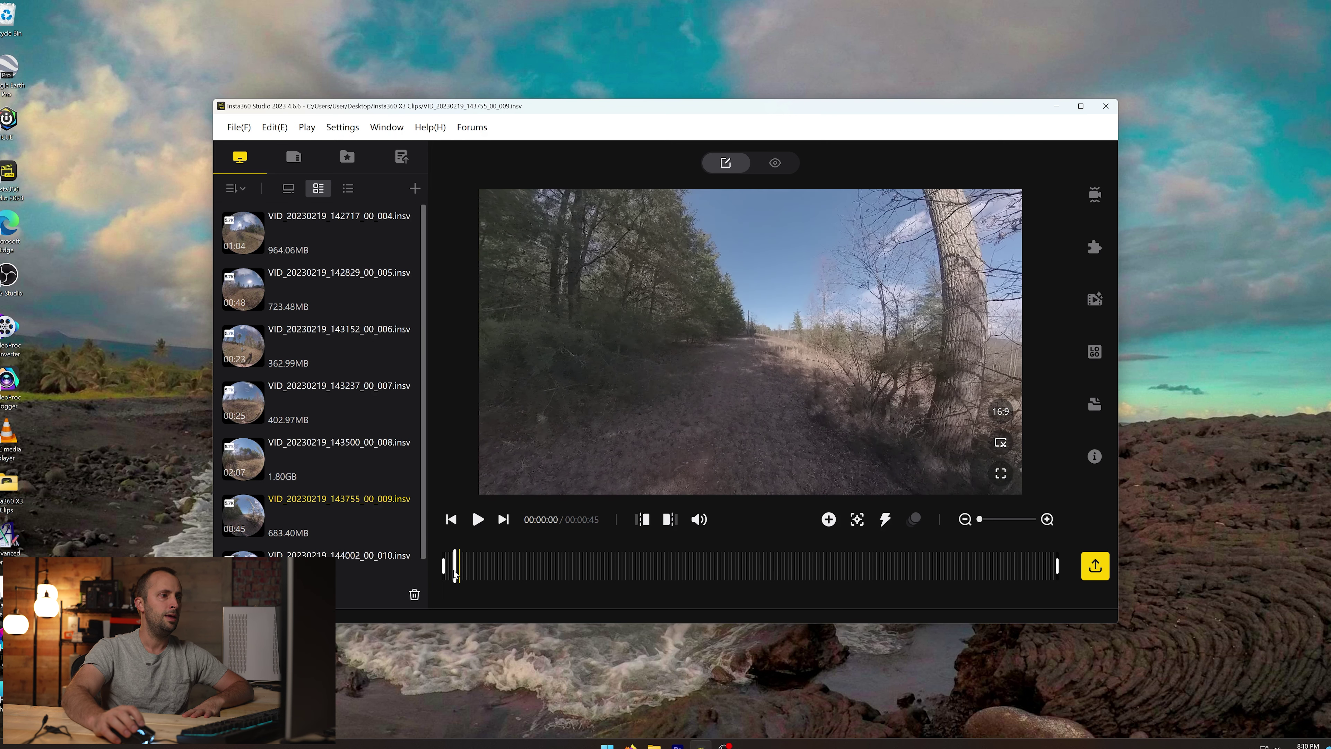
{"action": "mouse_move", "coordinate": [761, 515]}
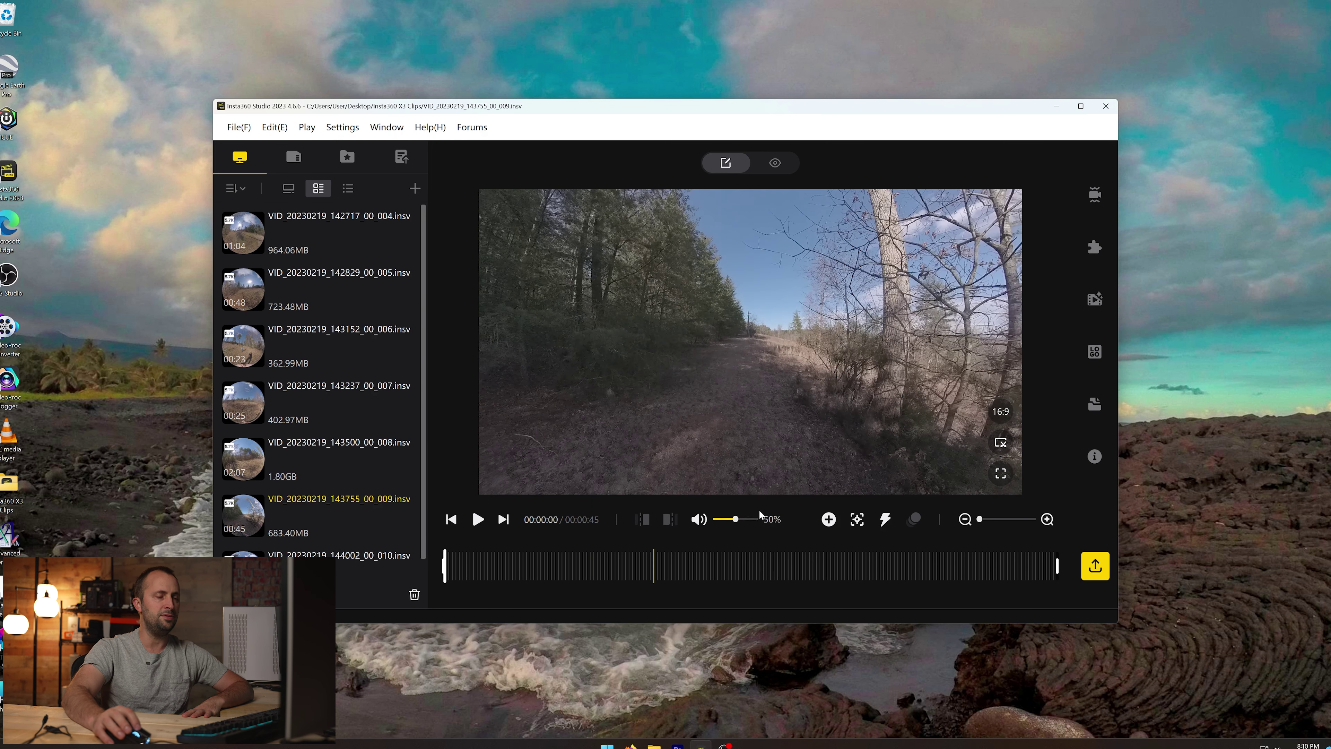
{"action": "left_click", "coordinate": [828, 520]}
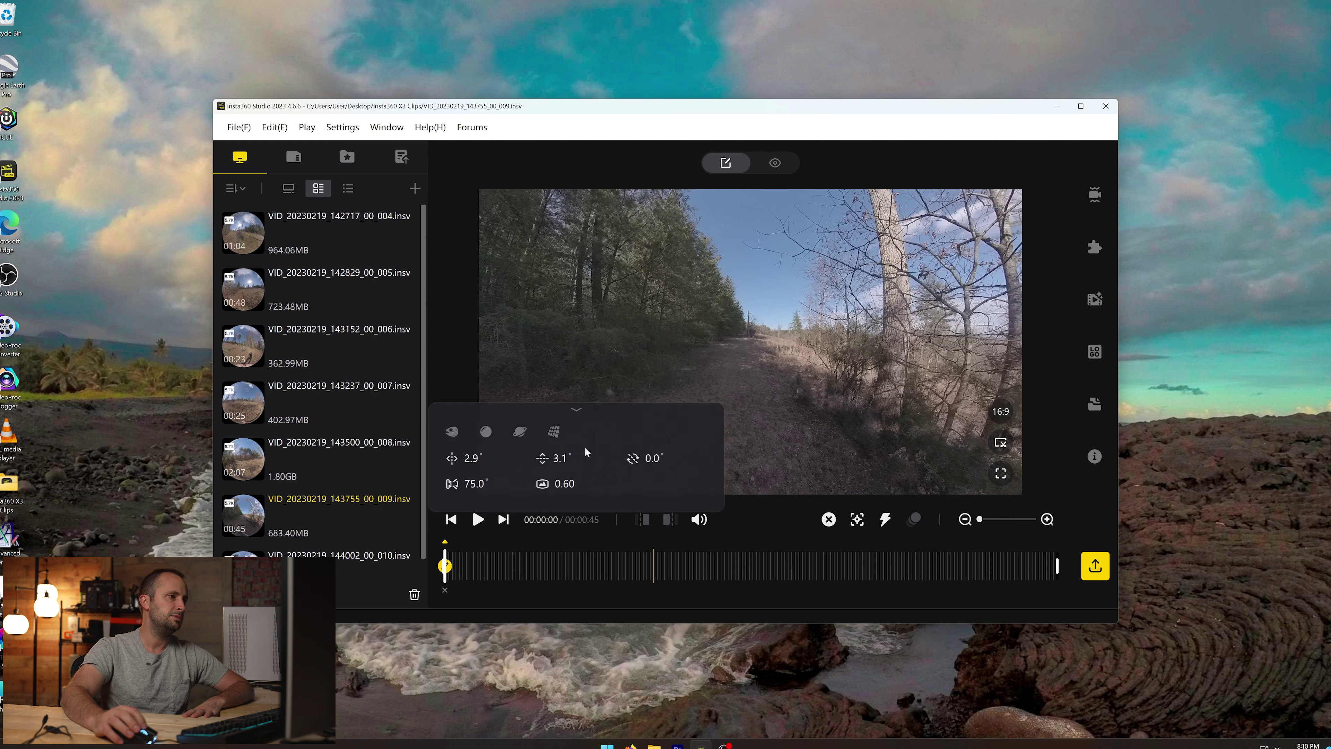
{"action": "left_click", "coordinate": [455, 433]}
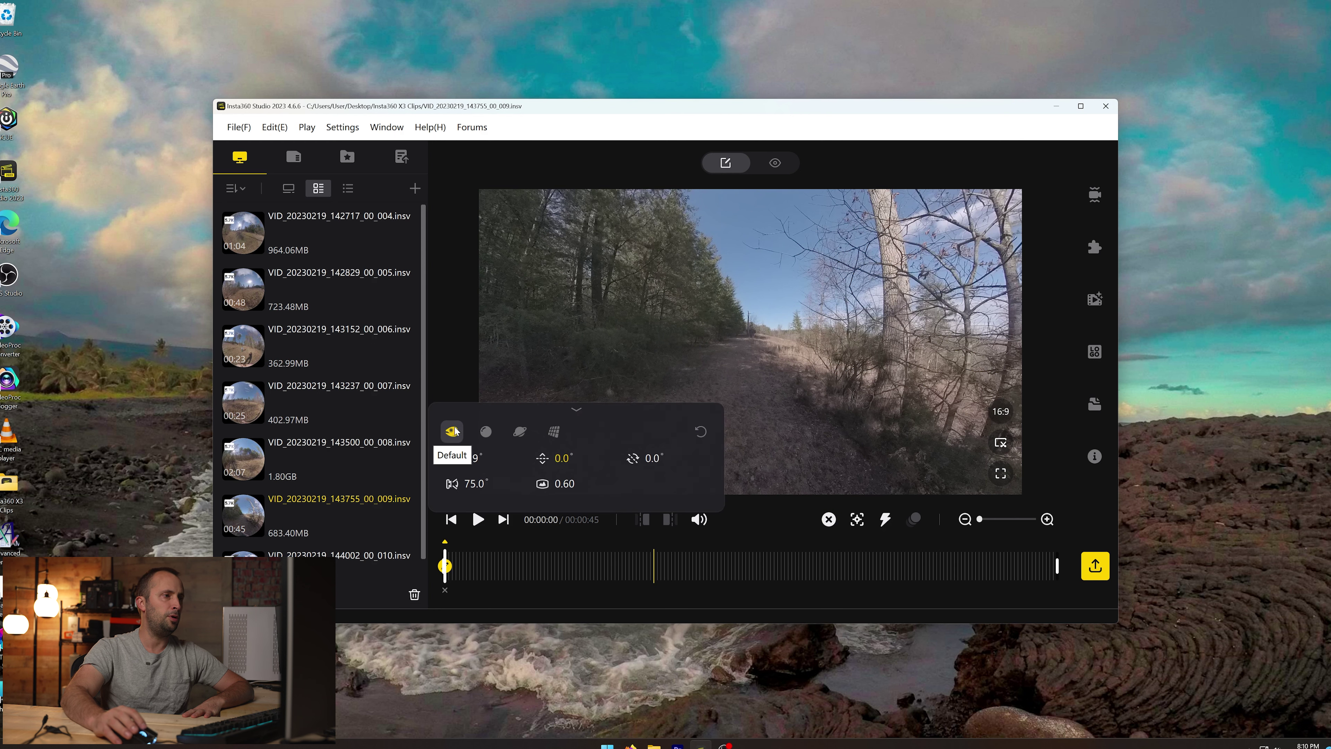
{"action": "left_click", "coordinate": [576, 410]}
{"action": "left_click_drag", "start_coordinate": [751, 334], "coordinate": [803, 301]}
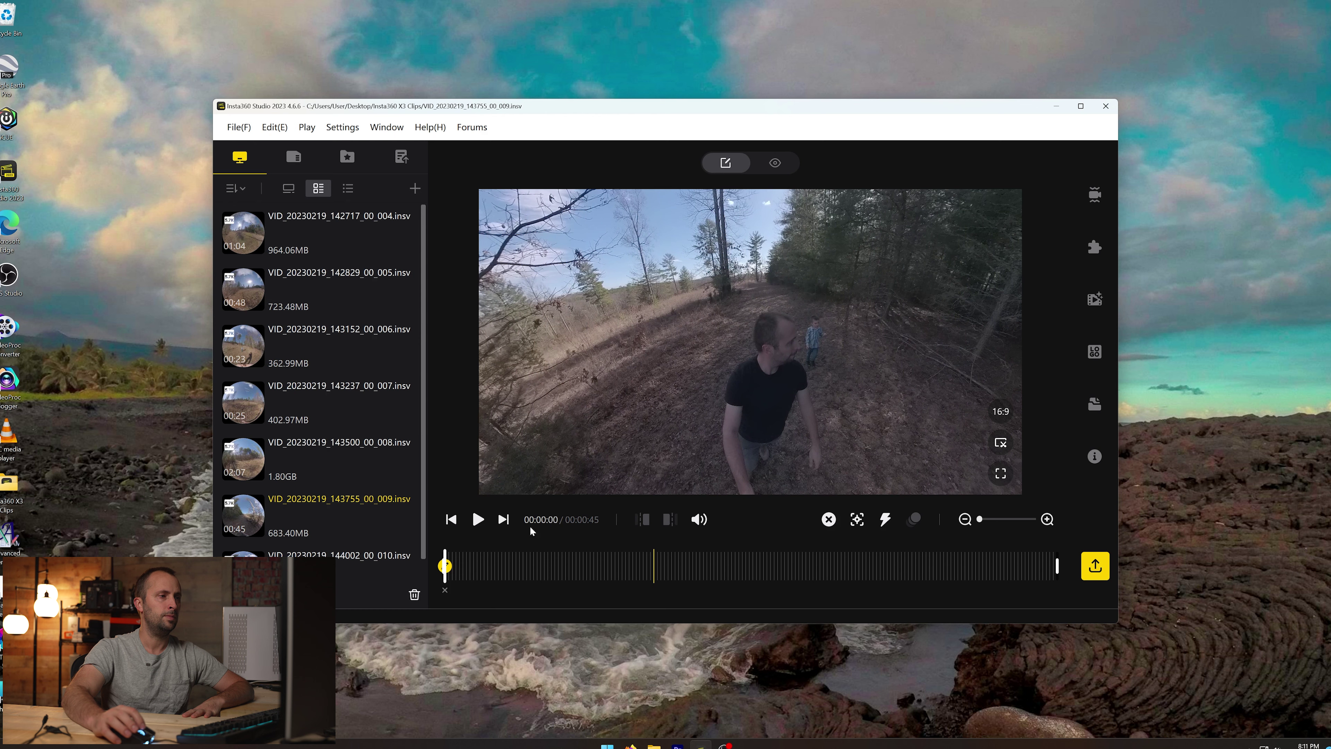
Play on to 00:00:04 and add a second keyframe there, turning its view to face the trail ahead.
{"action": "left_click", "coordinate": [477, 519]}
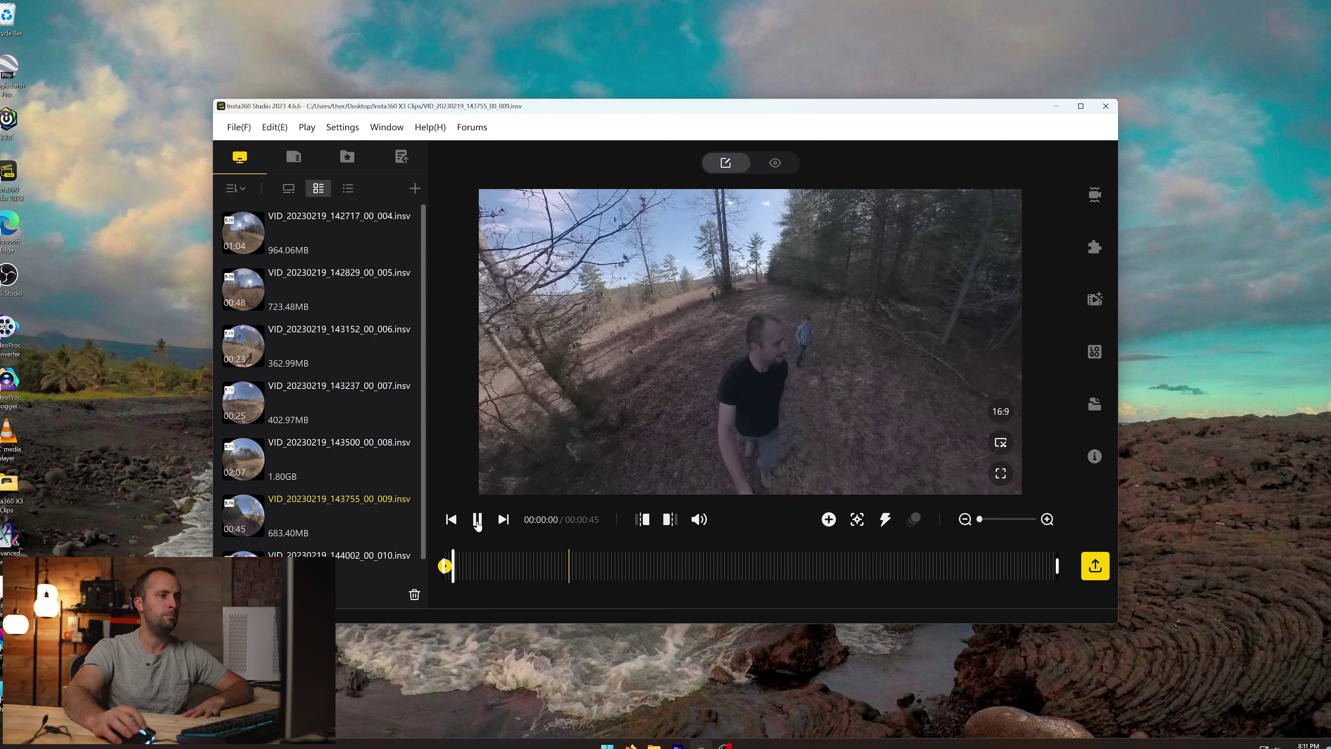
{"action": "left_click", "coordinate": [477, 520]}
{"action": "left_click", "coordinate": [478, 519]}
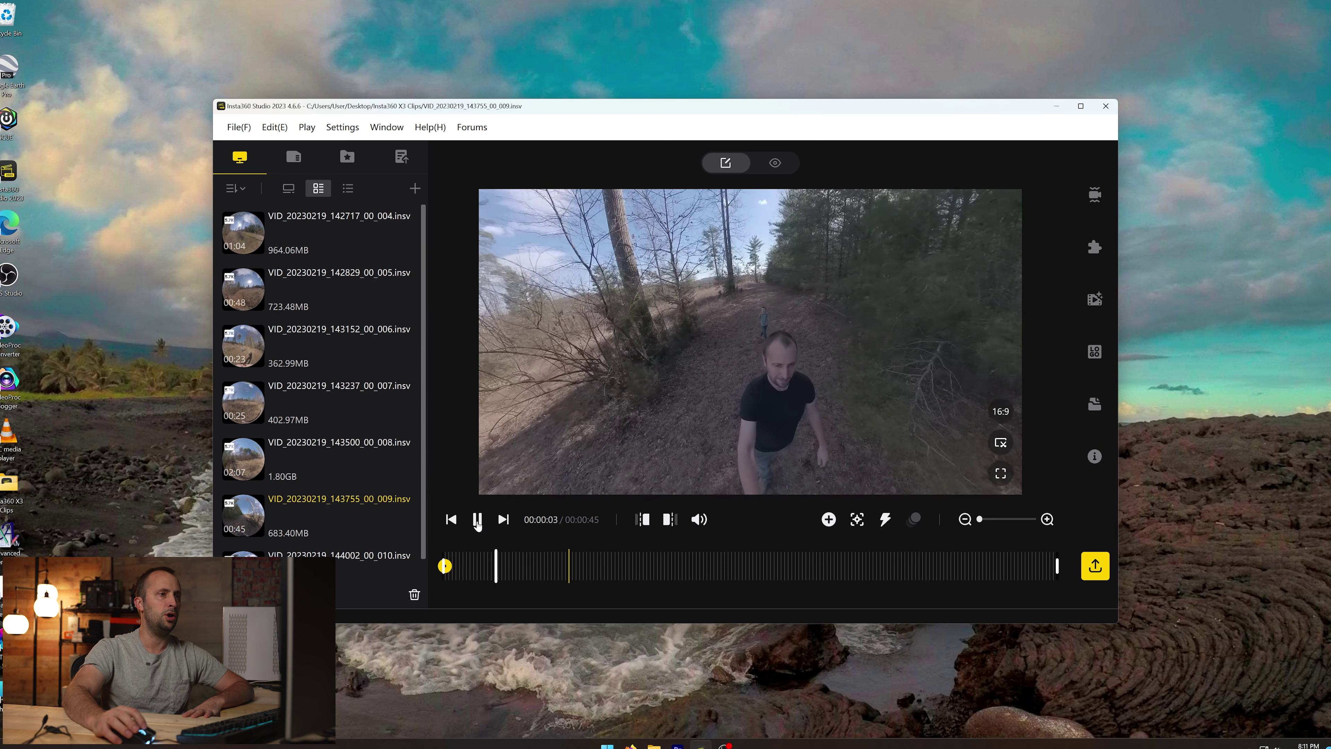
{"action": "left_click", "coordinate": [477, 520]}
{"action": "left_click", "coordinate": [477, 521]}
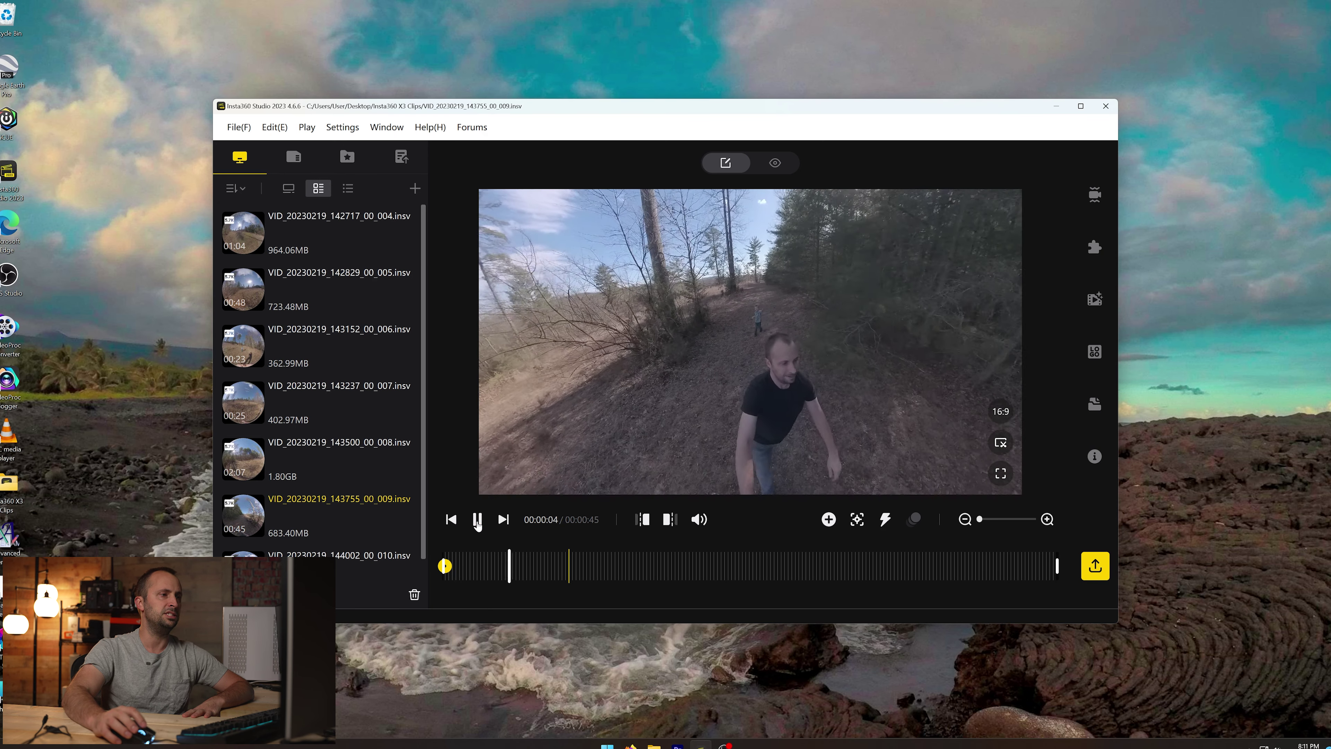
{"action": "left_click", "coordinate": [477, 522]}
{"action": "key", "text": "k"}
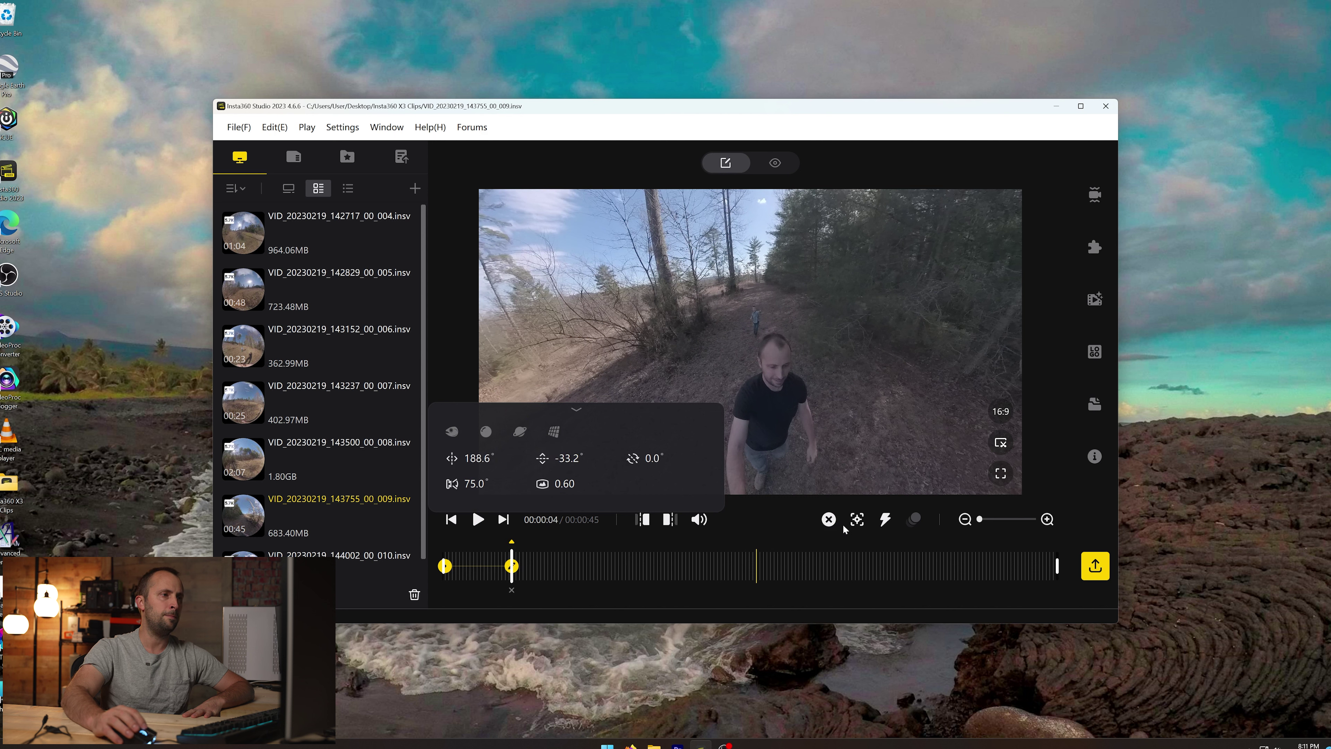
{"action": "left_click", "coordinate": [578, 411]}
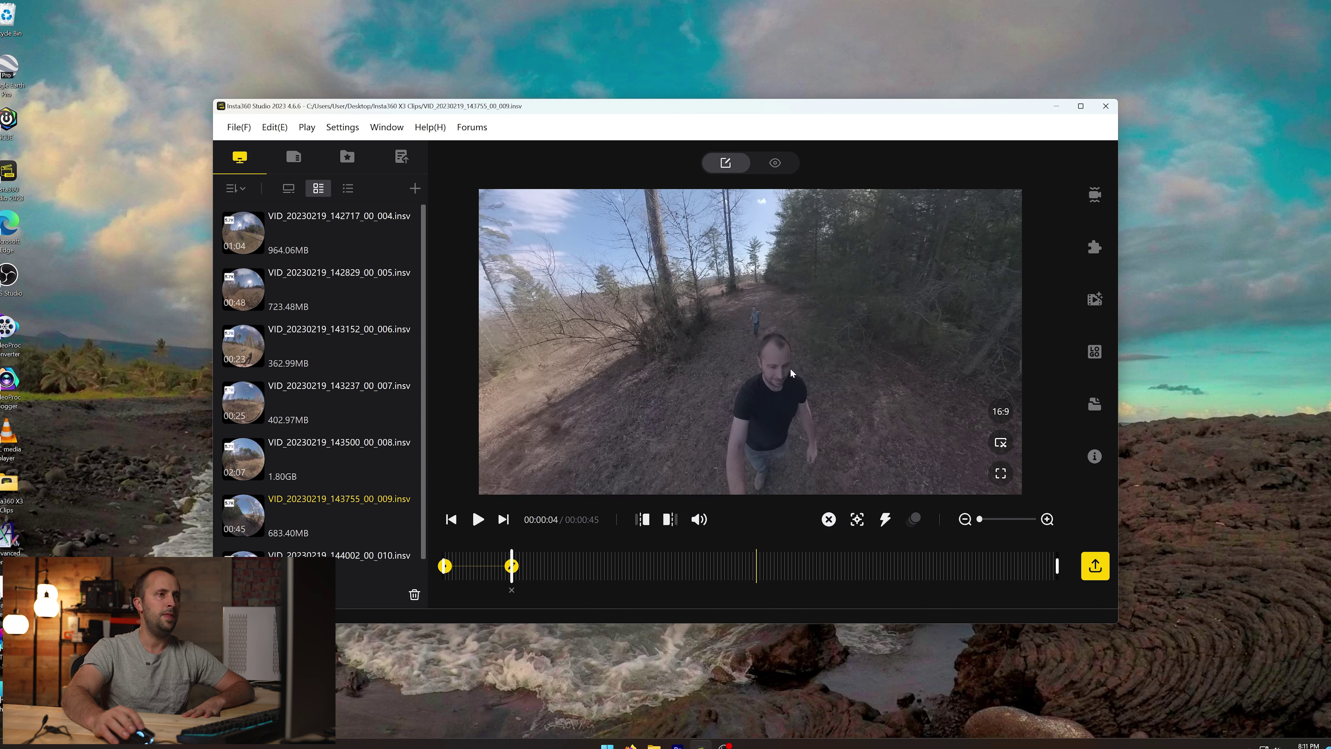
{"action": "left_click_drag", "start_coordinate": [746, 345], "coordinate": [775, 407]}
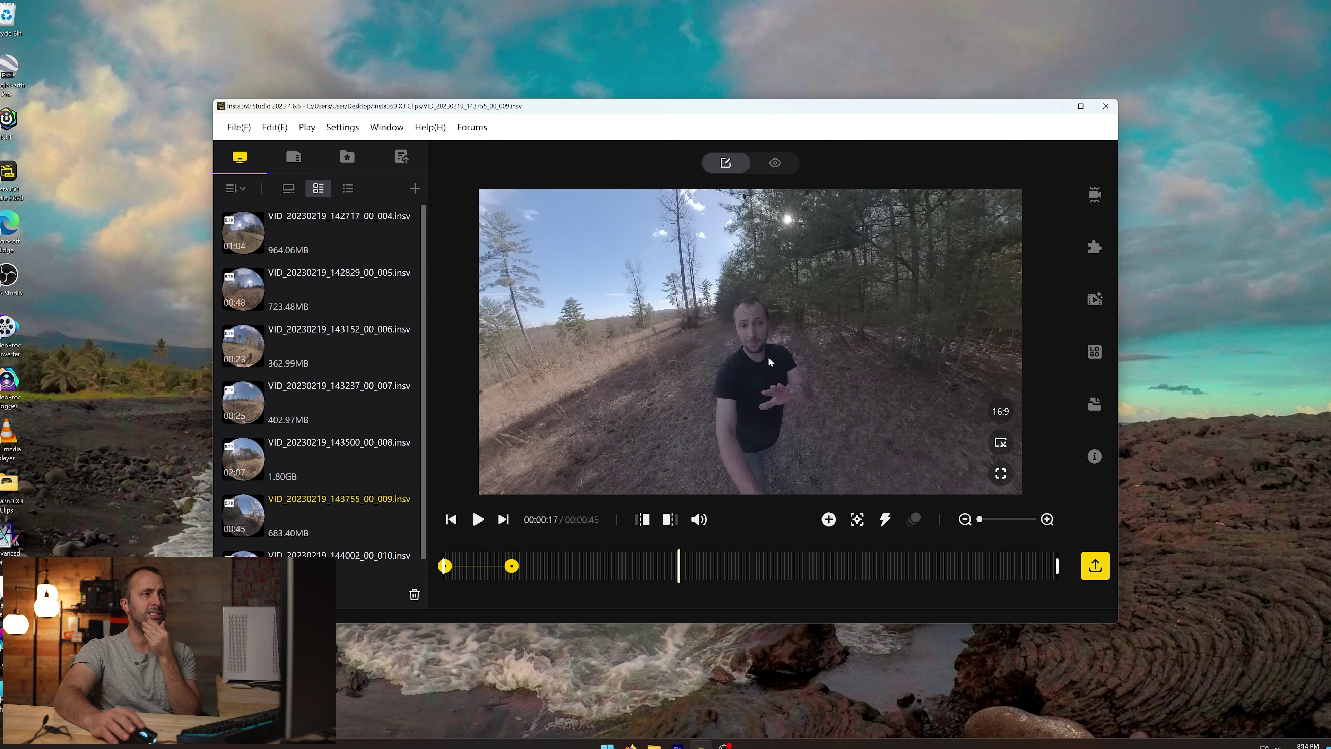
Try tracking the man in the black shirt from 00:00:17 to the end of the clip and play back the tracked section.
{"action": "left_click_drag", "start_coordinate": [768, 360], "coordinate": [798, 346]}
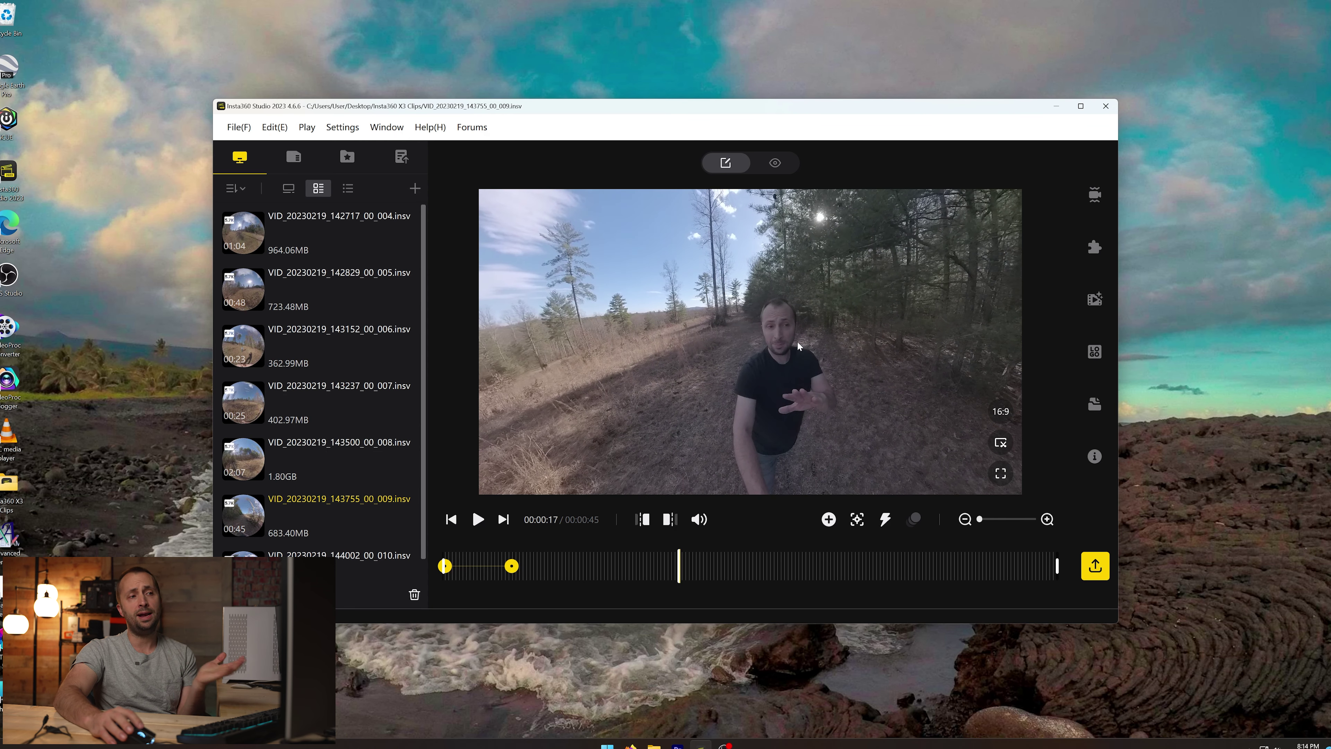
{"action": "left_click", "coordinate": [857, 520]}
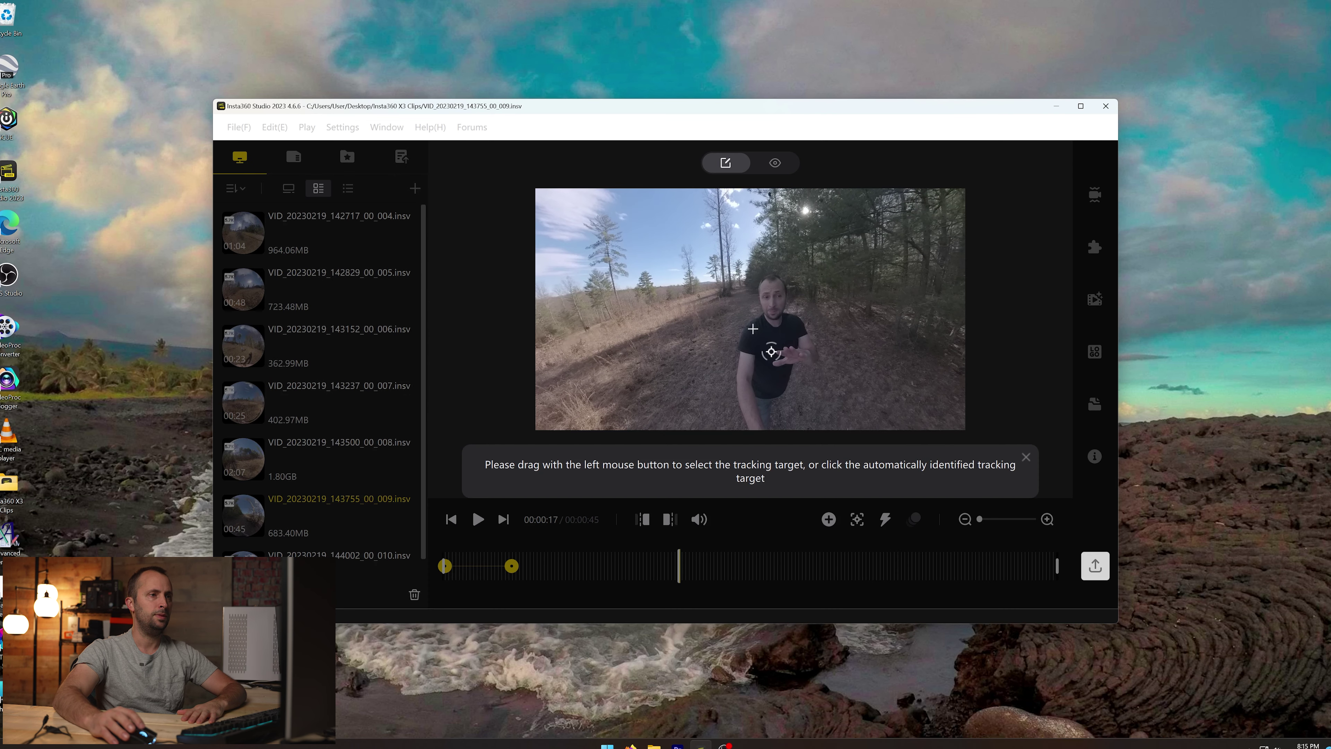
{"action": "left_click", "coordinate": [771, 352]}
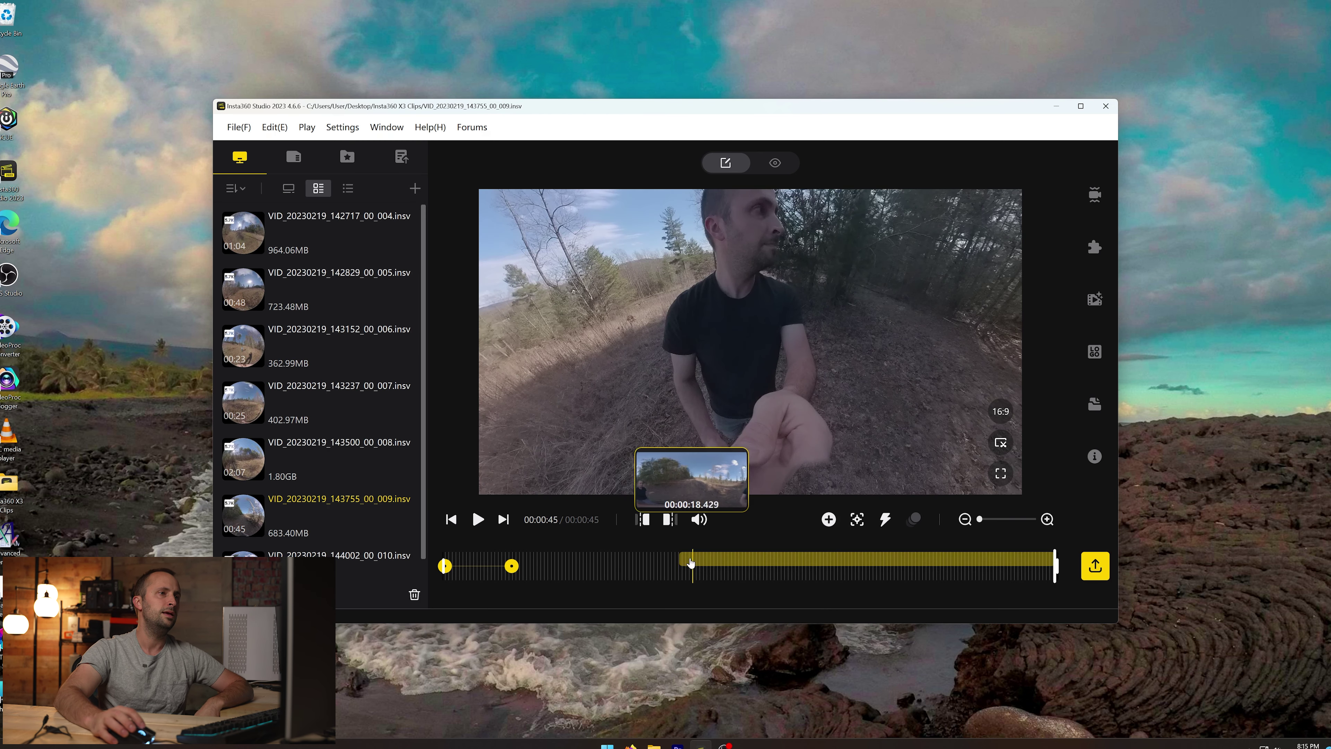
{"action": "left_click", "coordinate": [697, 567]}
{"action": "left_click", "coordinate": [476, 520]}
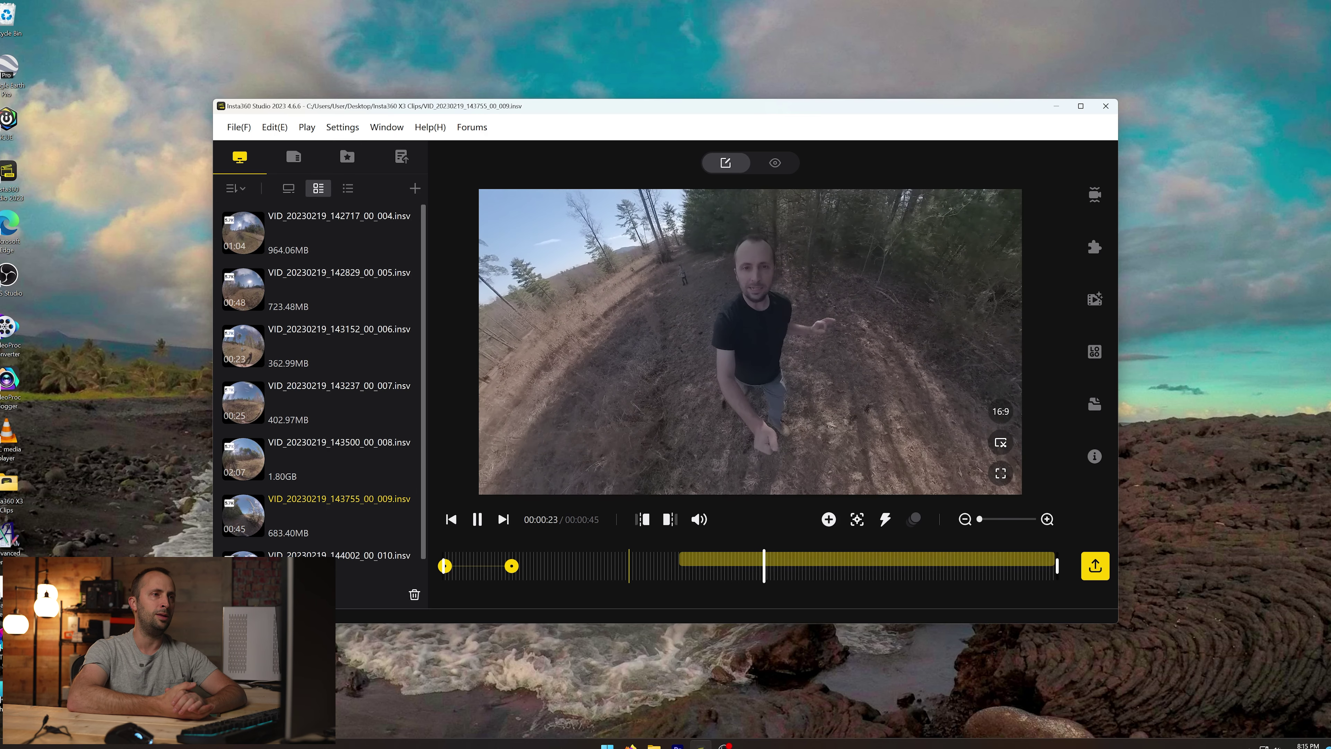
Move from the second keyframe to 00:00:30 on the timeline and add a third keyframe there.
{"action": "left_click", "coordinate": [520, 561]}
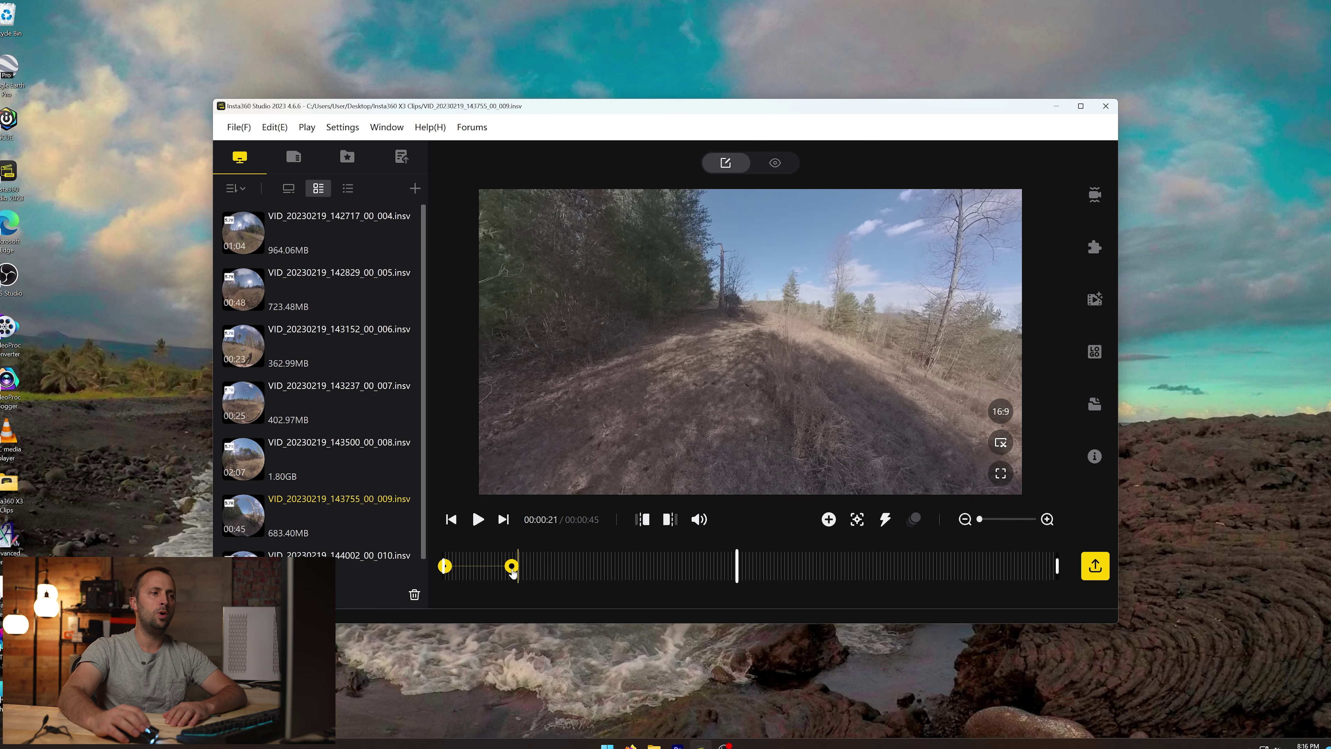
{"action": "left_click", "coordinate": [510, 568]}
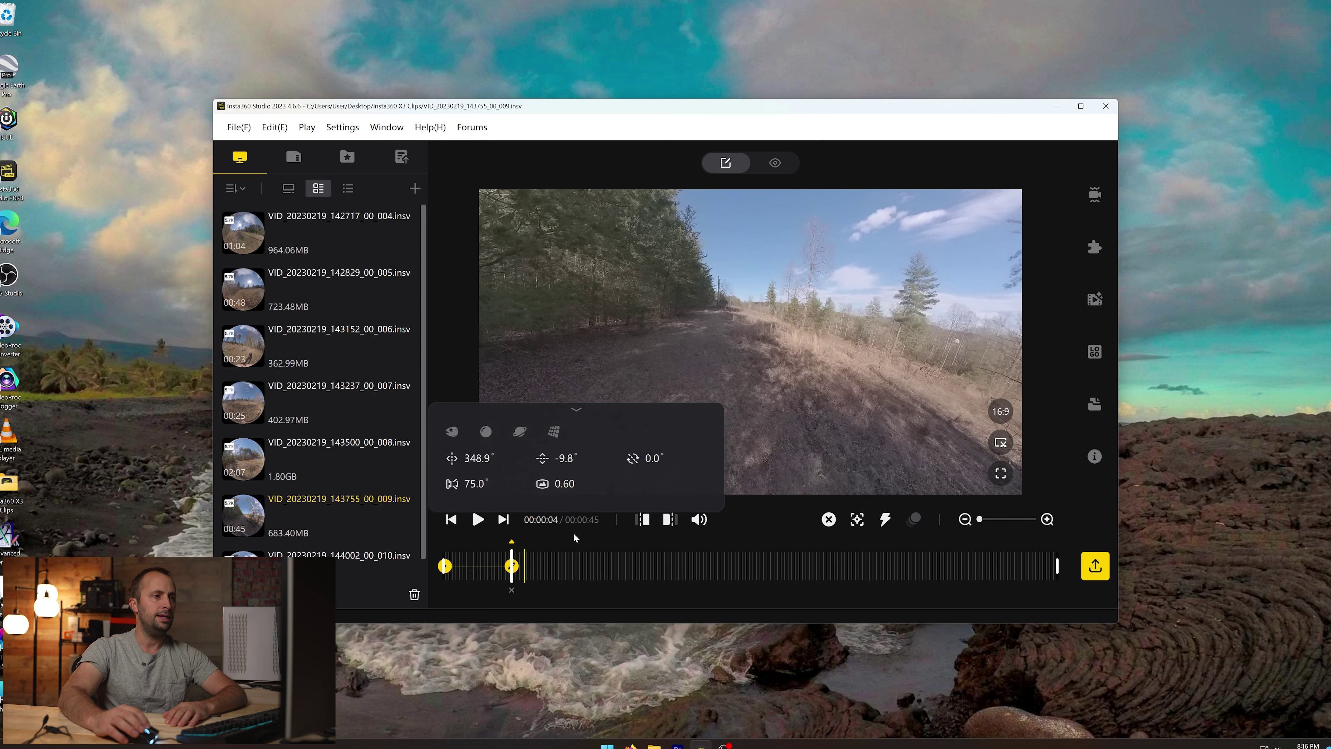
{"action": "left_click", "coordinate": [599, 541]}
{"action": "left_click_drag", "start_coordinate": [707, 543], "coordinate": [857, 538]}
{"action": "left_click", "coordinate": [829, 521]}
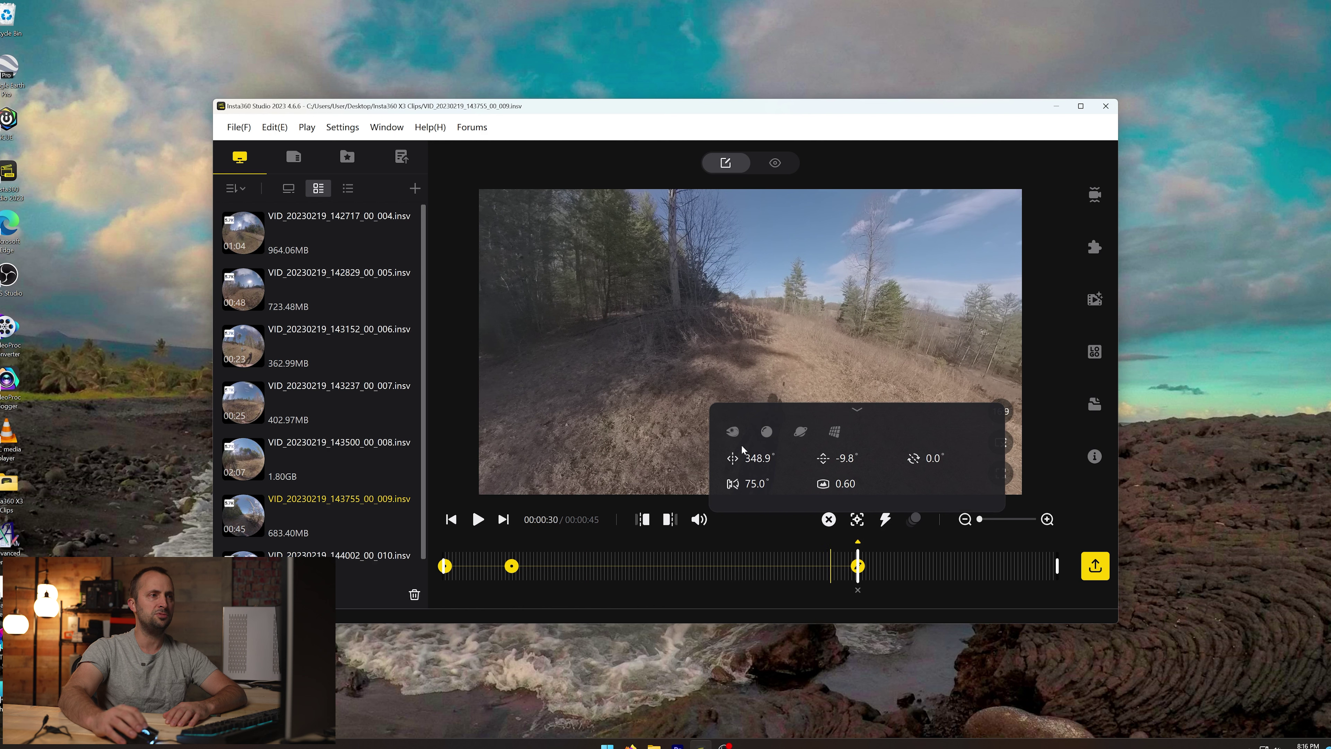
Turn the 00:00:30 keyframe's view toward the man, apply the Tiny Planet effect and go back to the 00:00:04 keyframe.
{"action": "left_click_drag", "start_coordinate": [753, 456], "coordinate": [576, 356]}
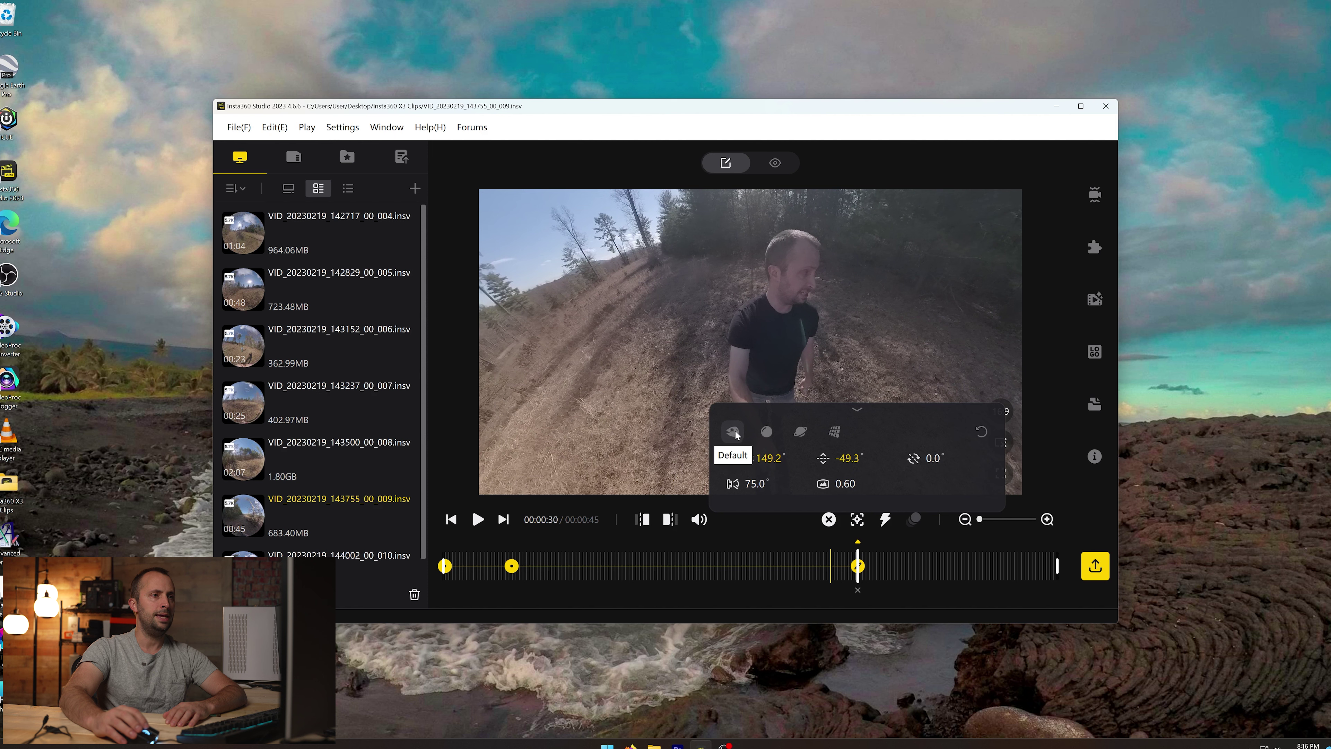
{"action": "left_click", "coordinate": [801, 433]}
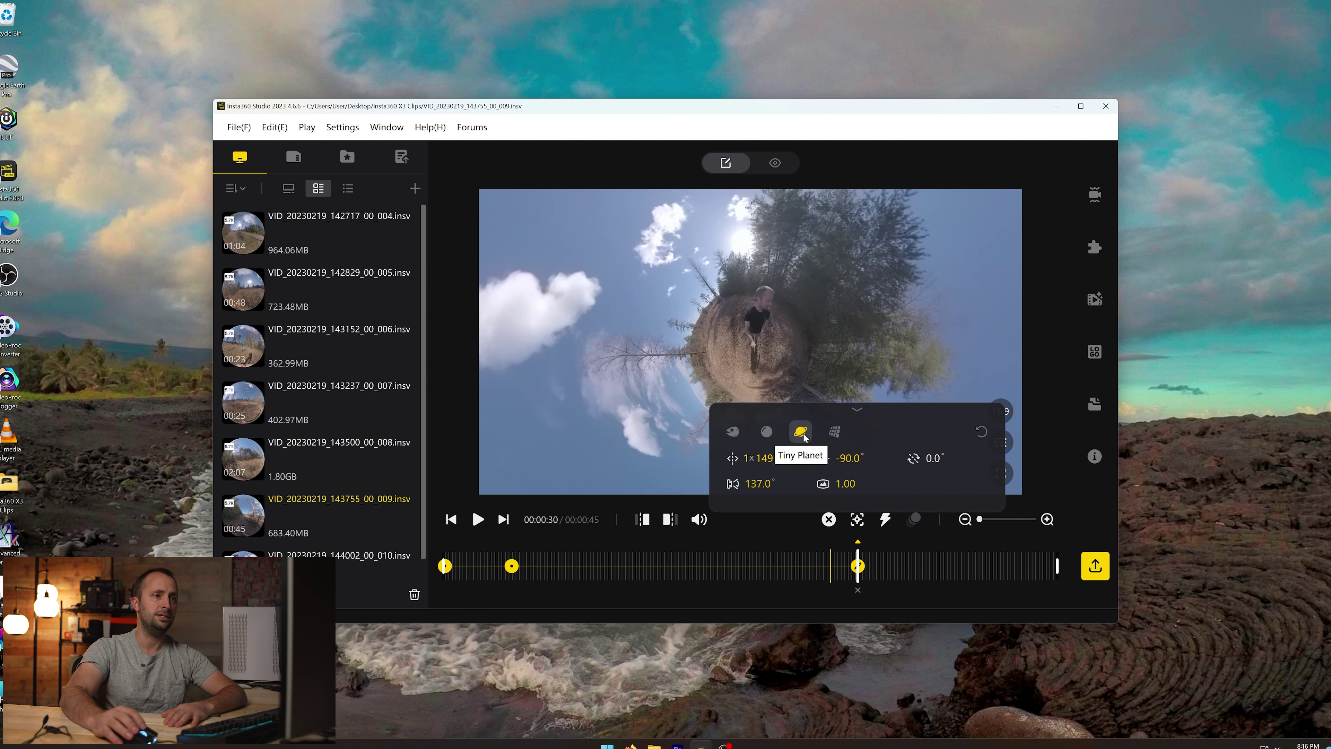
{"action": "left_click", "coordinate": [856, 412]}
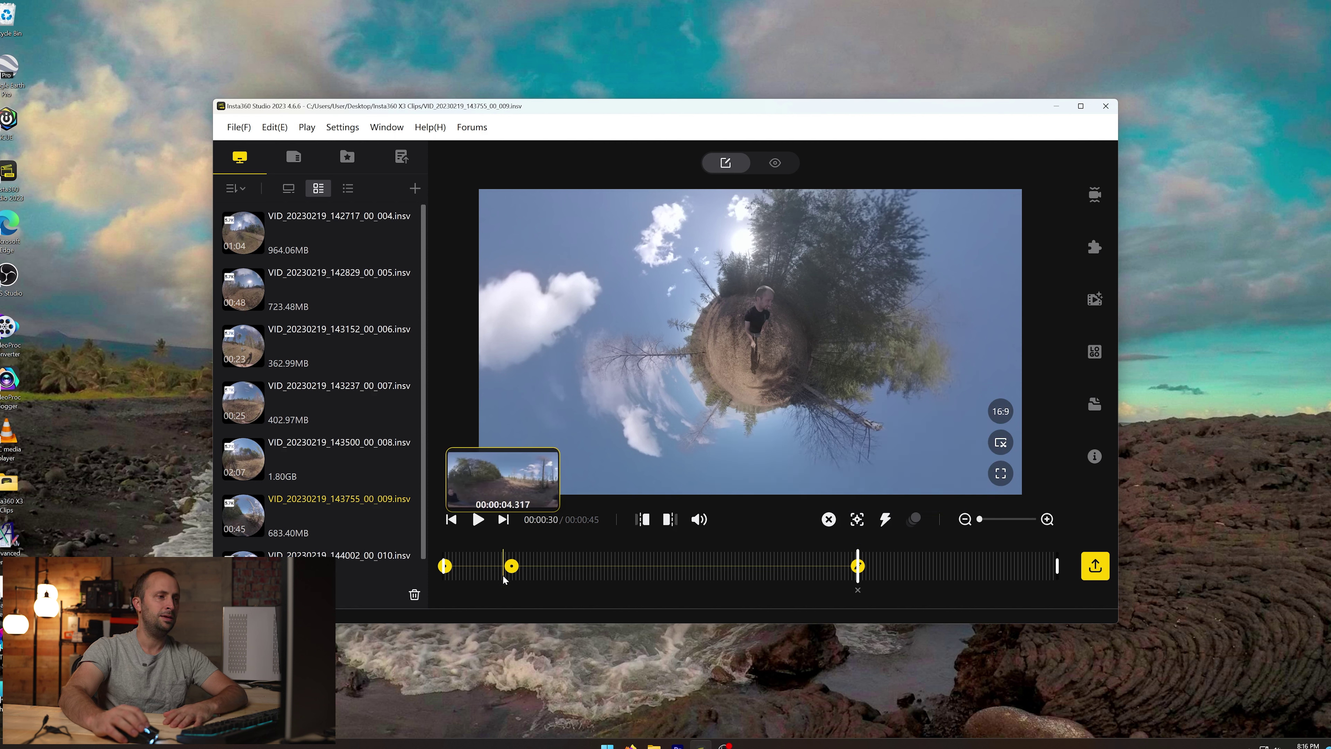
{"action": "left_click", "coordinate": [513, 566]}
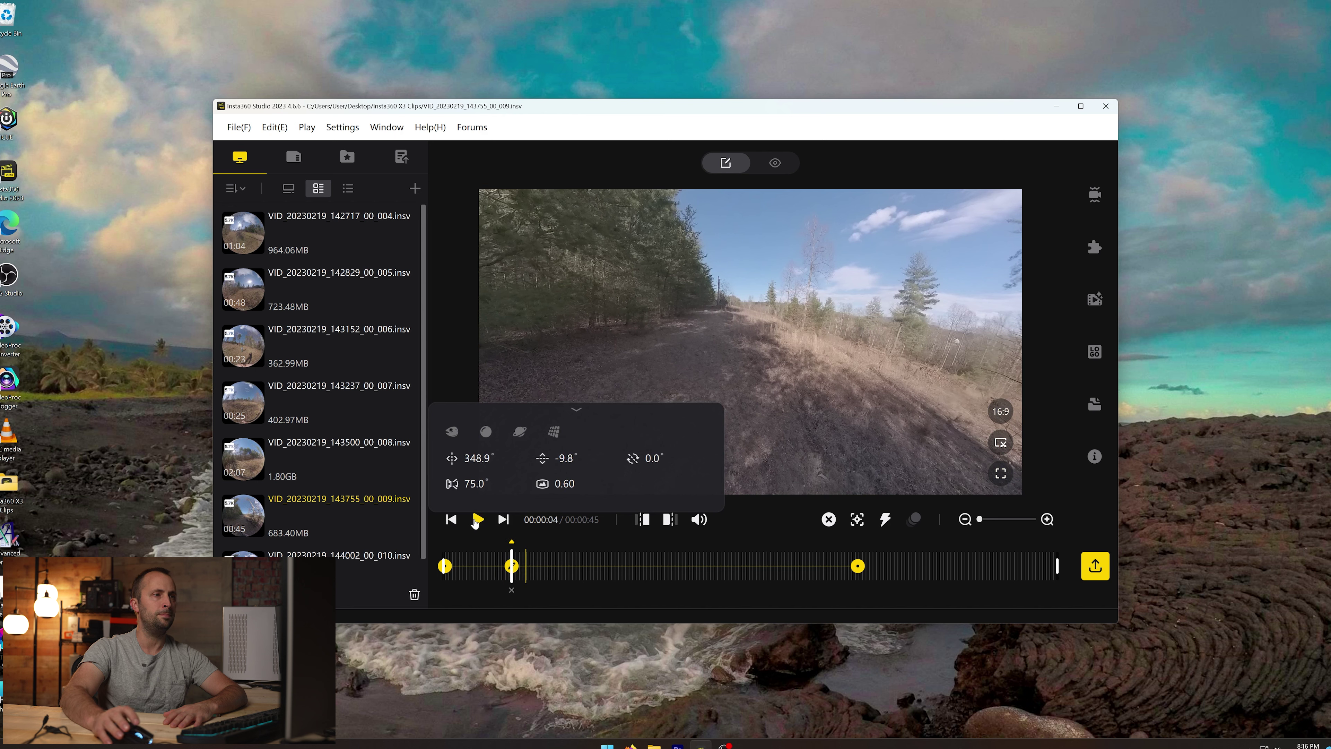
Play the clip from the 00:00:04 keyframe to its end to preview the Tiny Planet transition.
{"action": "left_click", "coordinate": [478, 519]}
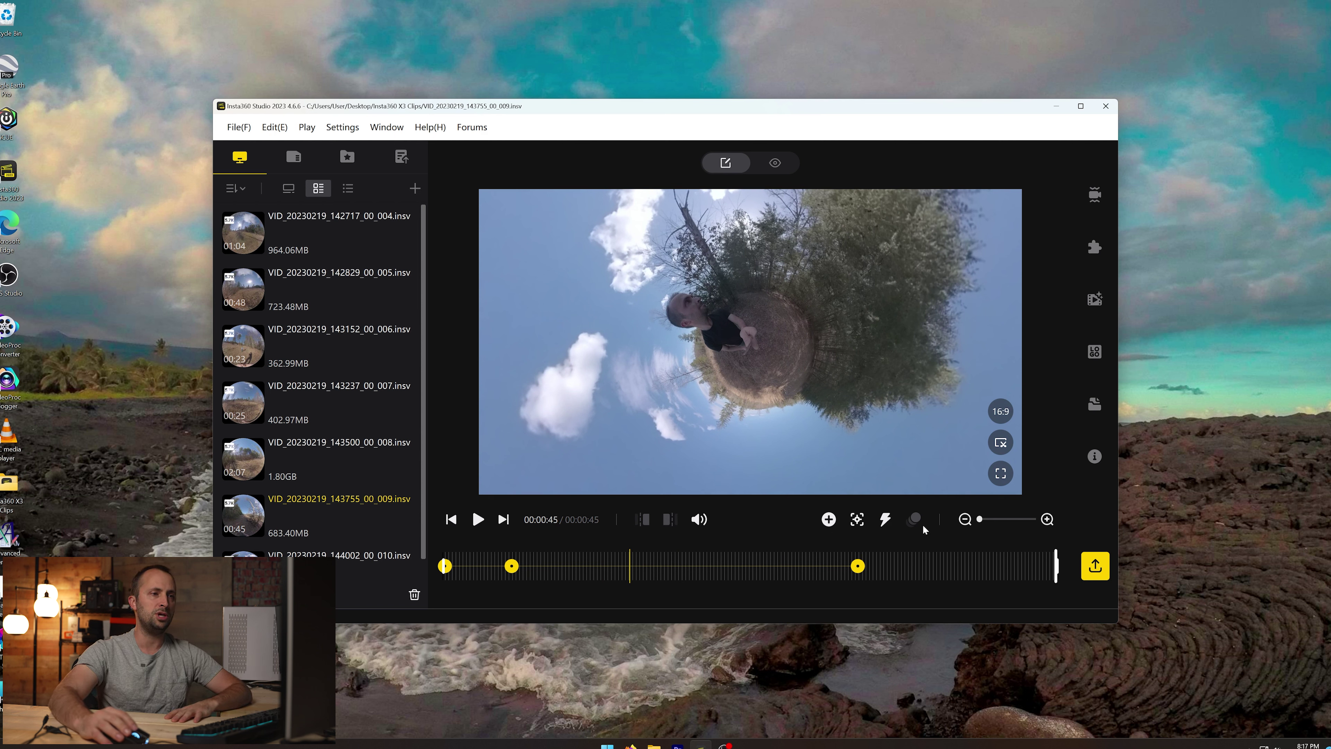
Try the 1:1 and 9:16 aspect ratios on the Tiny Planet view, turning the planet upright in the vertical frame.
{"action": "left_click", "coordinate": [1001, 411]}
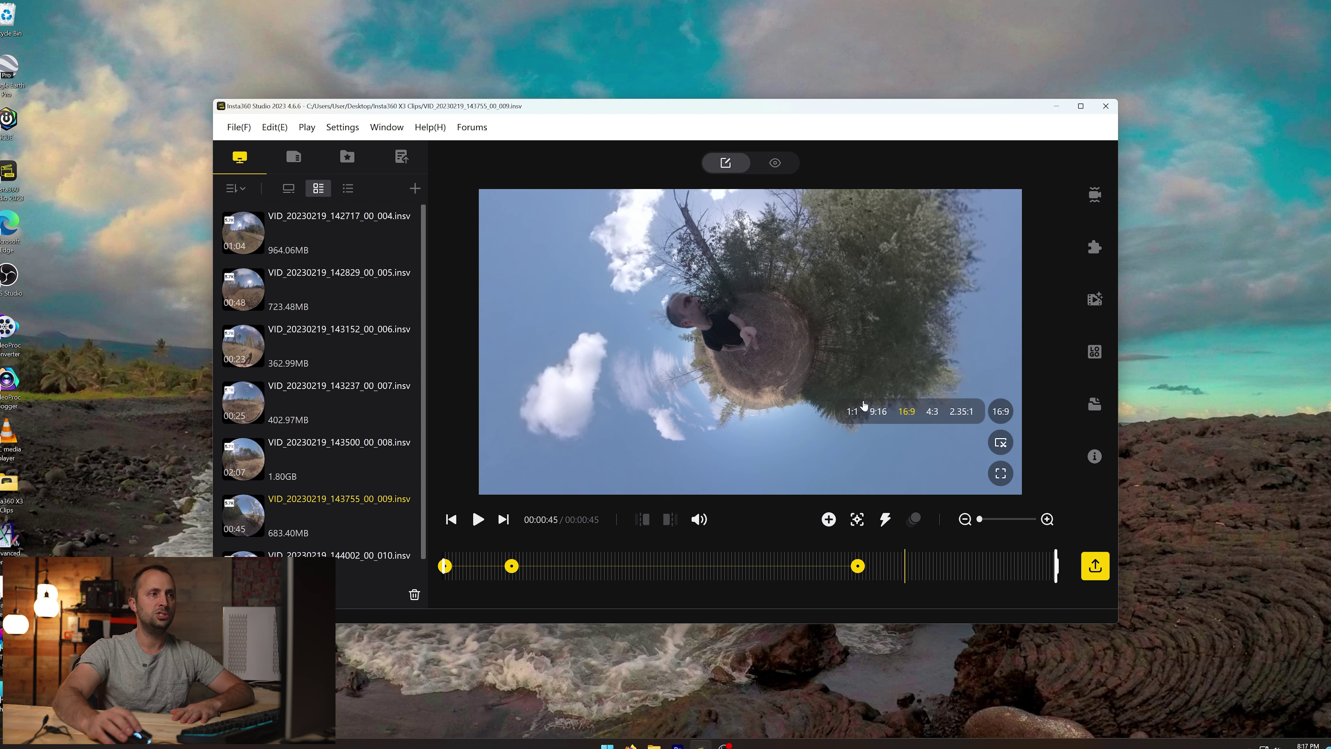
{"action": "left_click", "coordinate": [853, 412]}
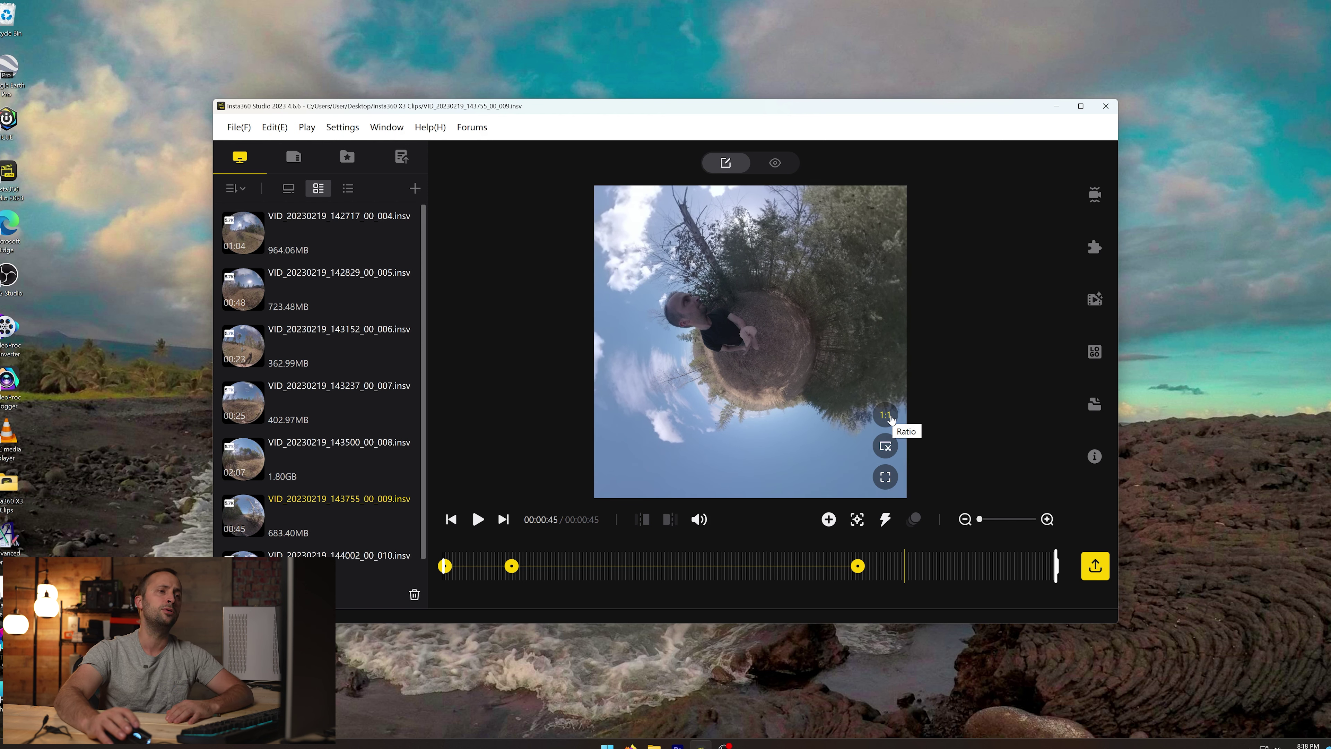
{"action": "left_click", "coordinate": [890, 417]}
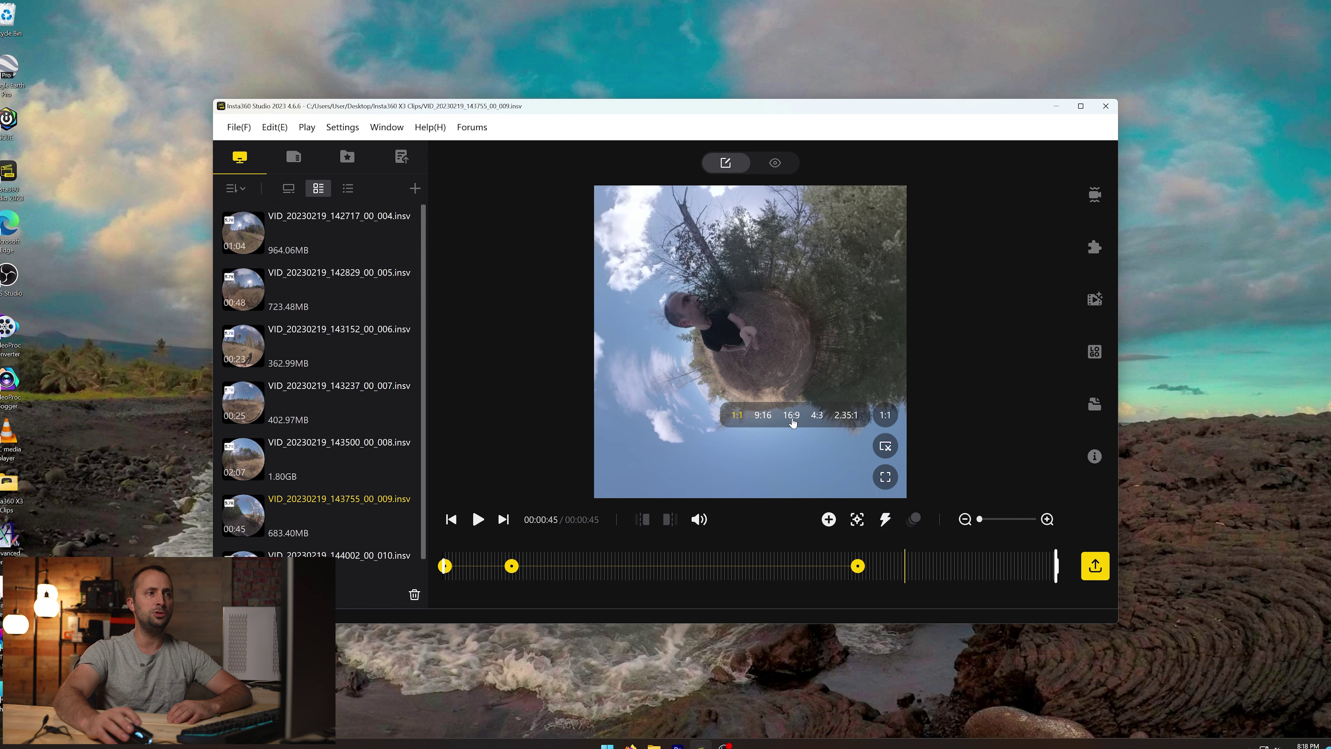
{"action": "left_click", "coordinate": [763, 415]}
{"action": "left_click_drag", "start_coordinate": [752, 349], "coordinate": [860, 384]}
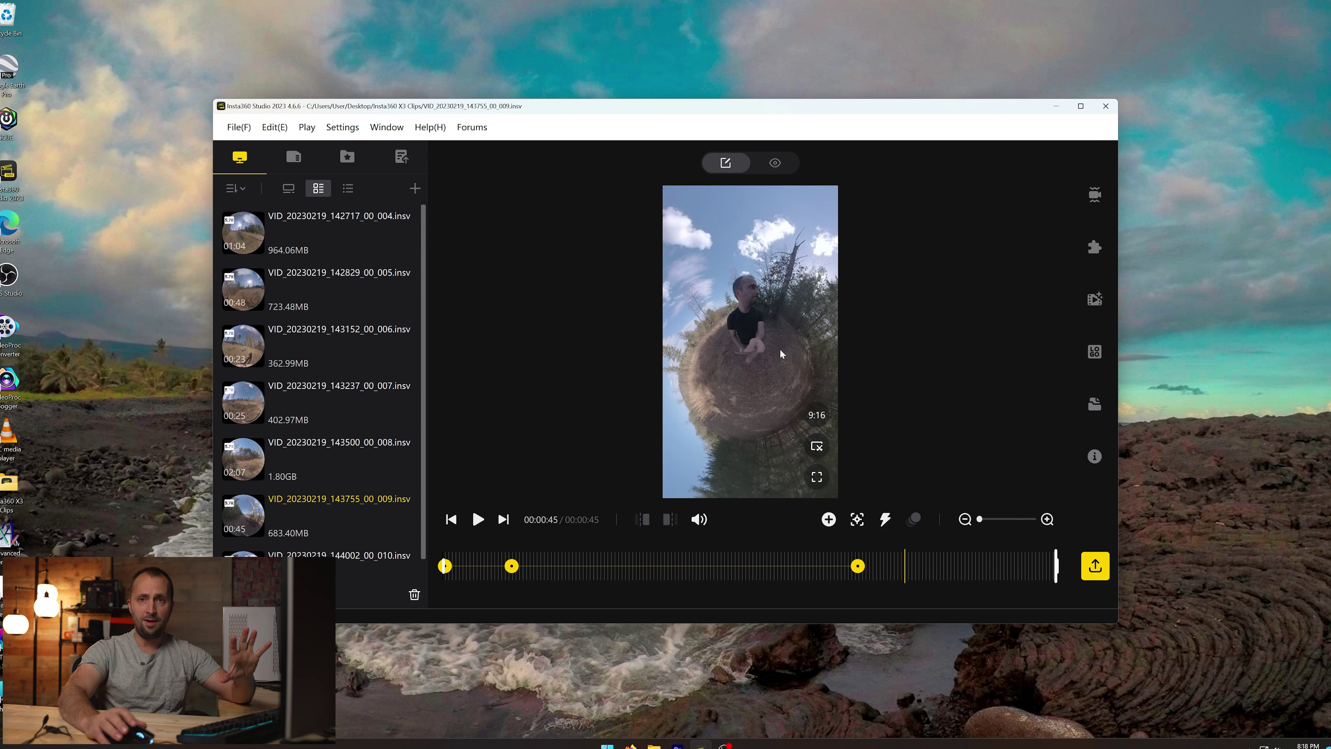
{"action": "left_click_drag", "start_coordinate": [731, 338], "coordinate": [815, 419]}
Try the 4:3 and 2.35:1 aspect ratios on the Tiny Planet view and return the frame to 16:9.
{"action": "left_click", "coordinate": [815, 417]}
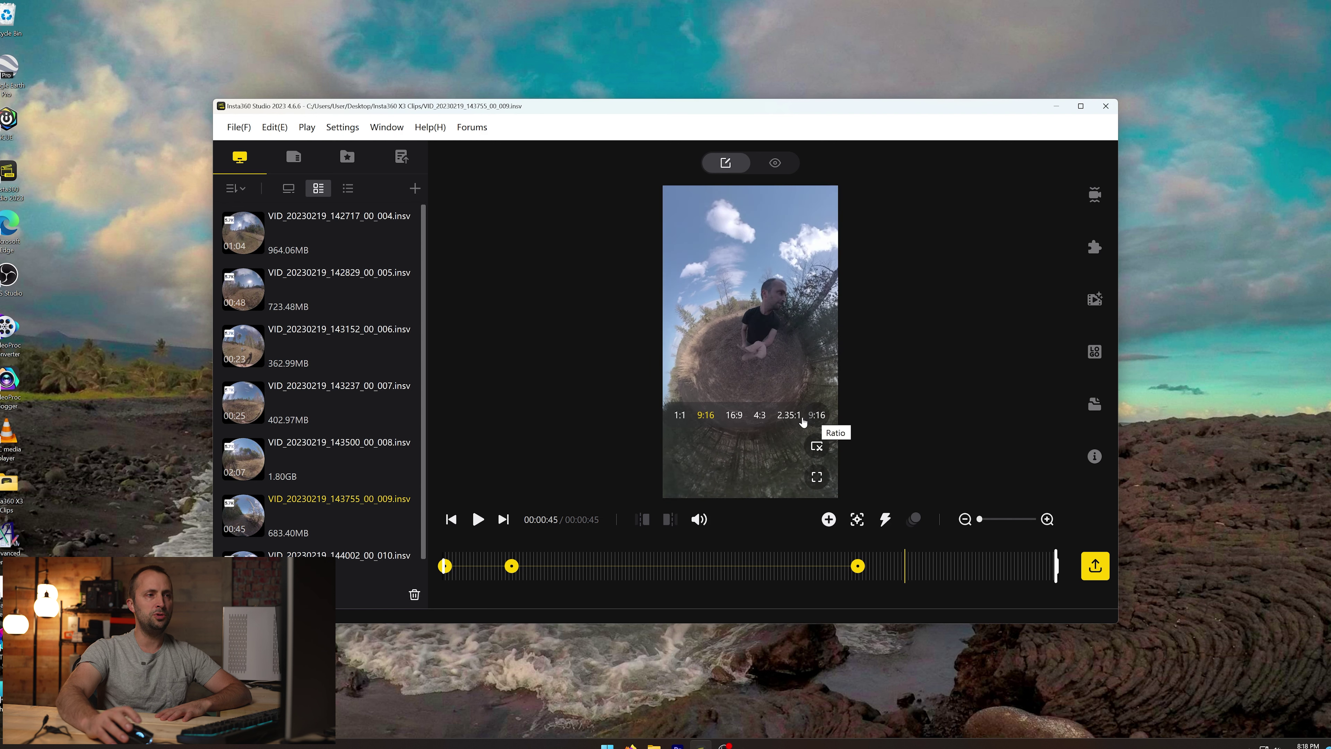
{"action": "left_click", "coordinate": [760, 417]}
{"action": "left_click", "coordinate": [936, 417]}
{"action": "left_click", "coordinate": [896, 415]}
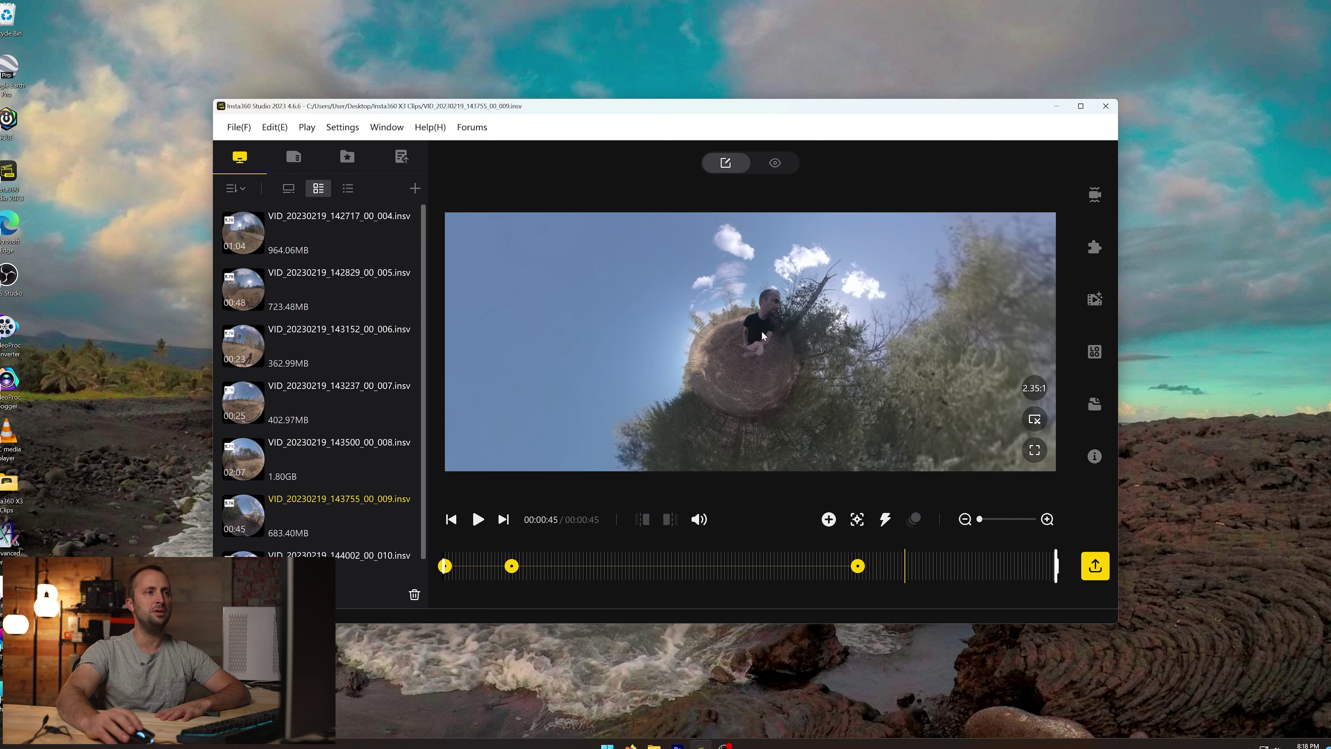
{"action": "left_click_drag", "start_coordinate": [739, 365], "coordinate": [766, 424]}
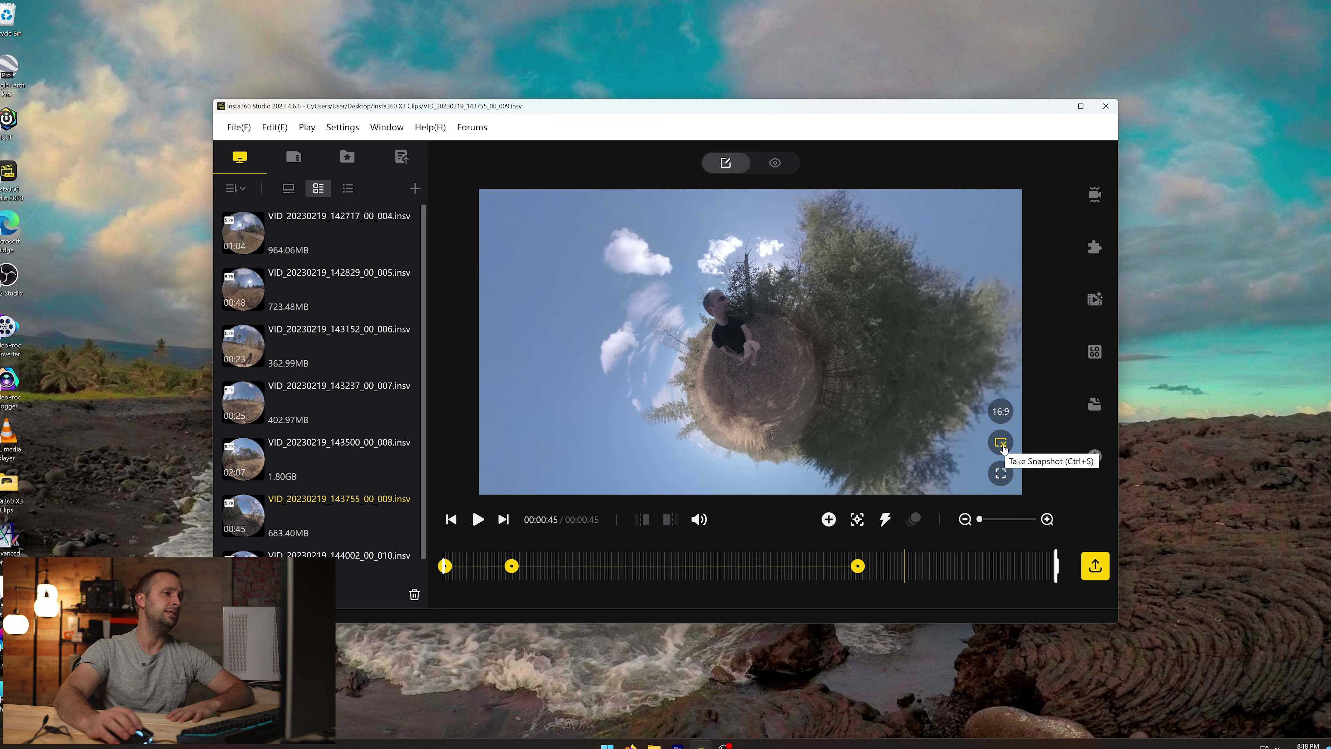
Delete all keyframes from the clip, including those at 00:00:04 and 00:00:30.
{"action": "left_click", "coordinate": [511, 566]}
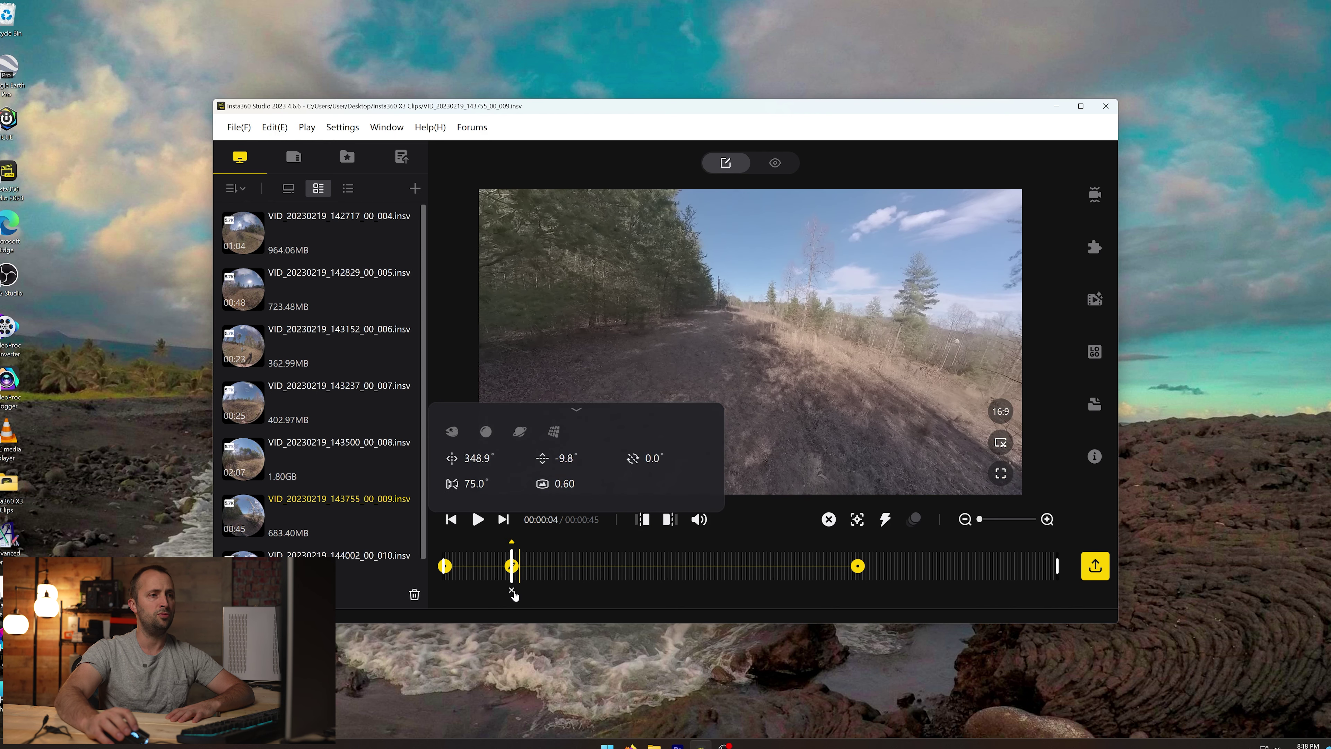
{"action": "left_click", "coordinate": [514, 594]}
{"action": "left_click", "coordinate": [857, 566]}
{"action": "left_click", "coordinate": [857, 594]}
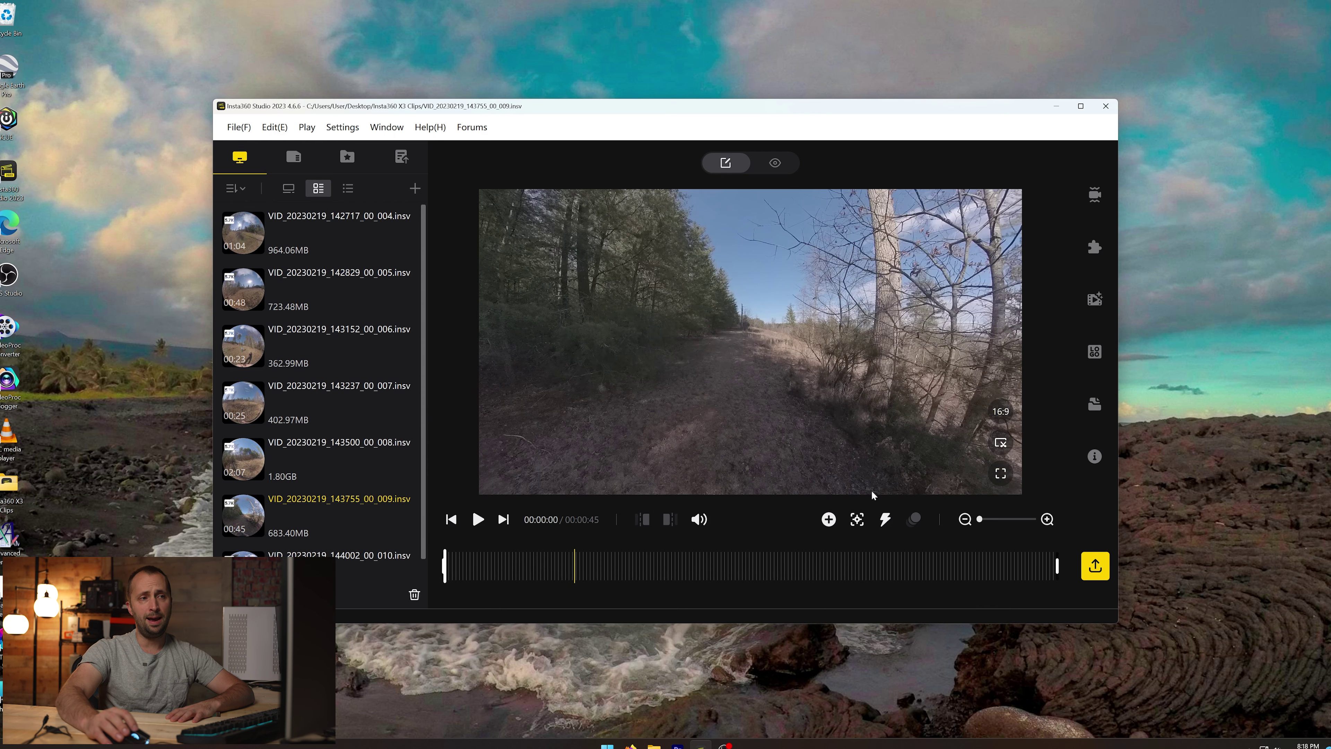
Turn the view toward the man in the black shirt, go to 00:00:28 and frame him with the treeline and sky behind.
{"action": "left_click_drag", "start_coordinate": [732, 304], "coordinate": [876, 268]}
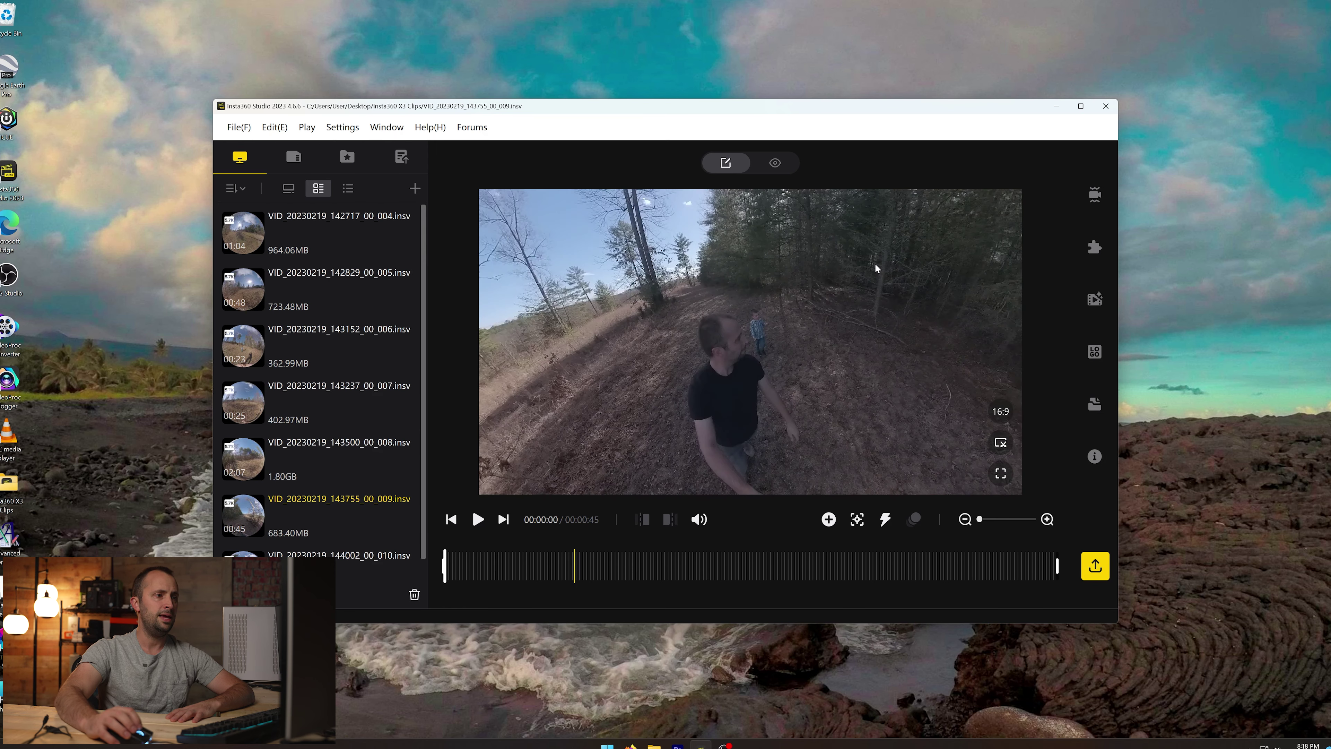
{"action": "left_click", "coordinate": [638, 566]}
{"action": "left_click", "coordinate": [749, 566]}
{"action": "left_click_drag", "start_coordinate": [759, 584], "coordinate": [828, 588]}
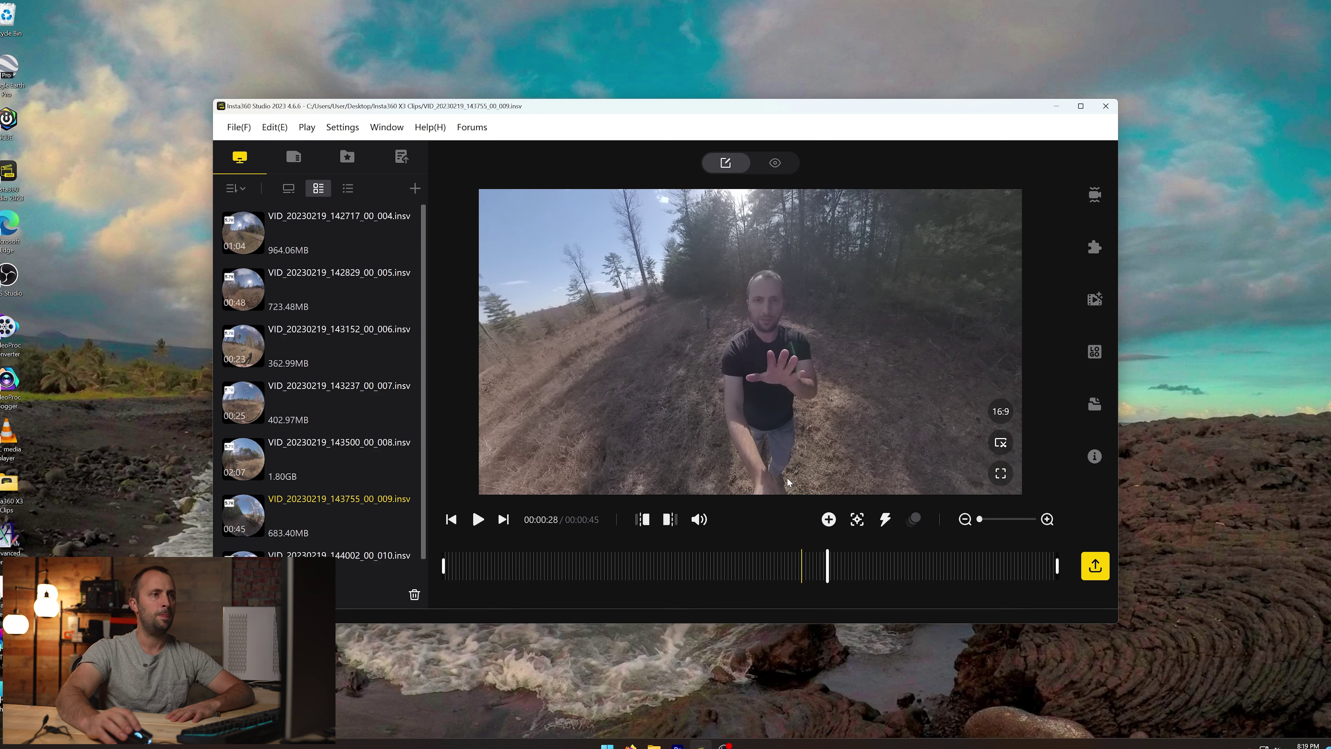
{"action": "left_click_drag", "start_coordinate": [770, 414], "coordinate": [869, 484]}
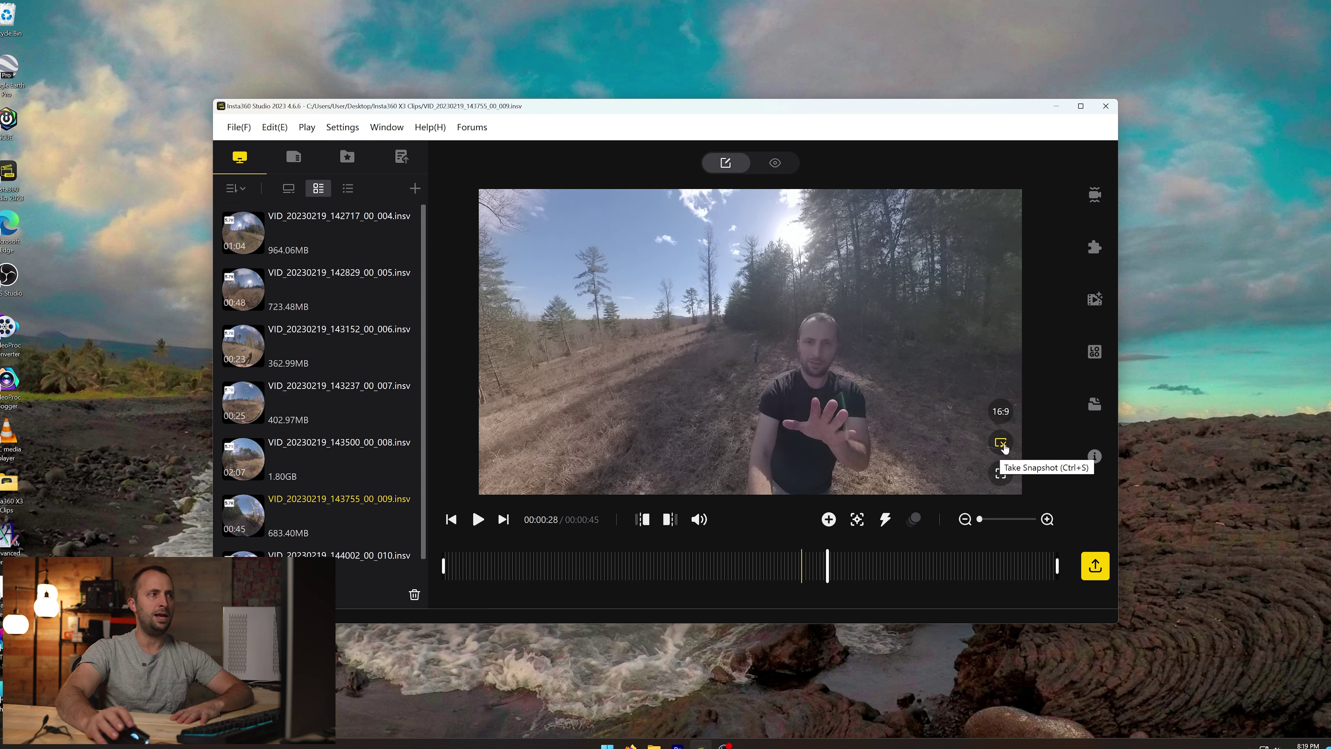
Take a snapshot of the frame at 00:00:28 and save it as a JPG in the Exported Clips folder.
{"action": "left_click", "coordinate": [1002, 444]}
{"action": "double_click", "coordinate": [343, 199]}
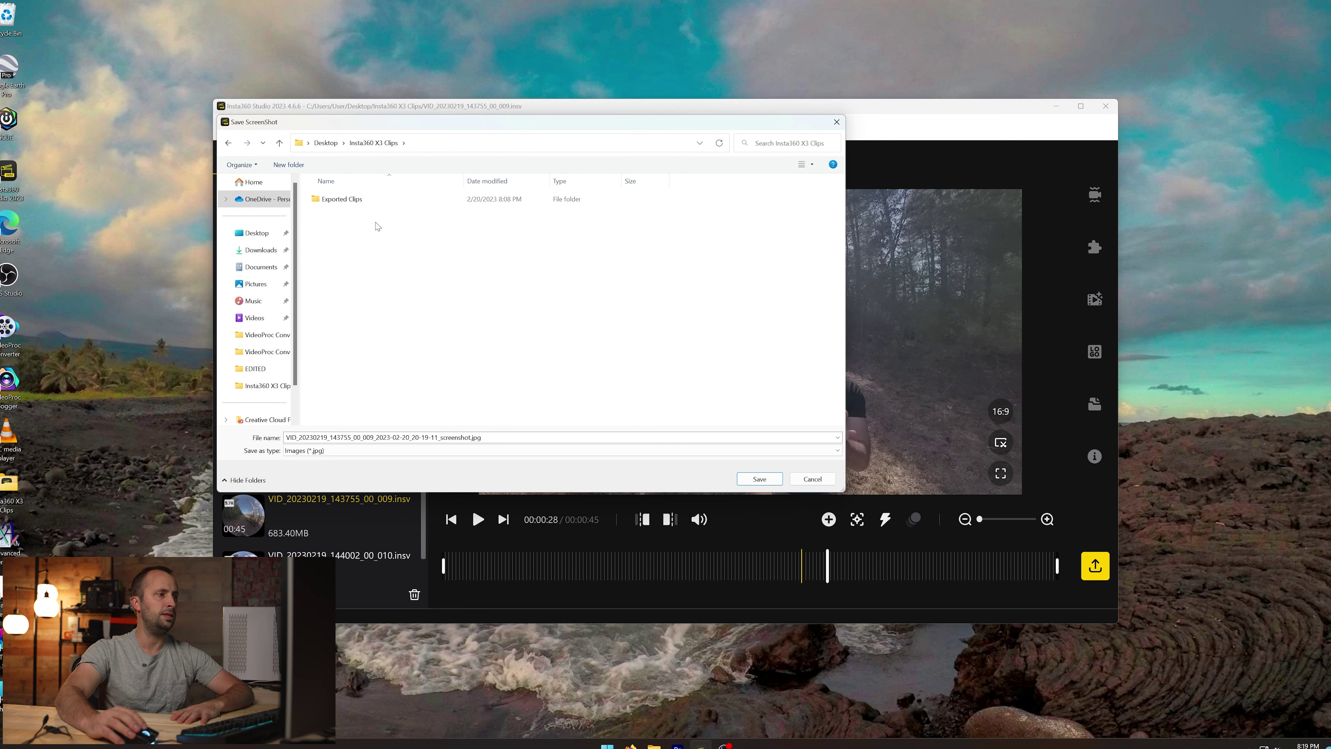
{"action": "double_click", "coordinate": [361, 199]}
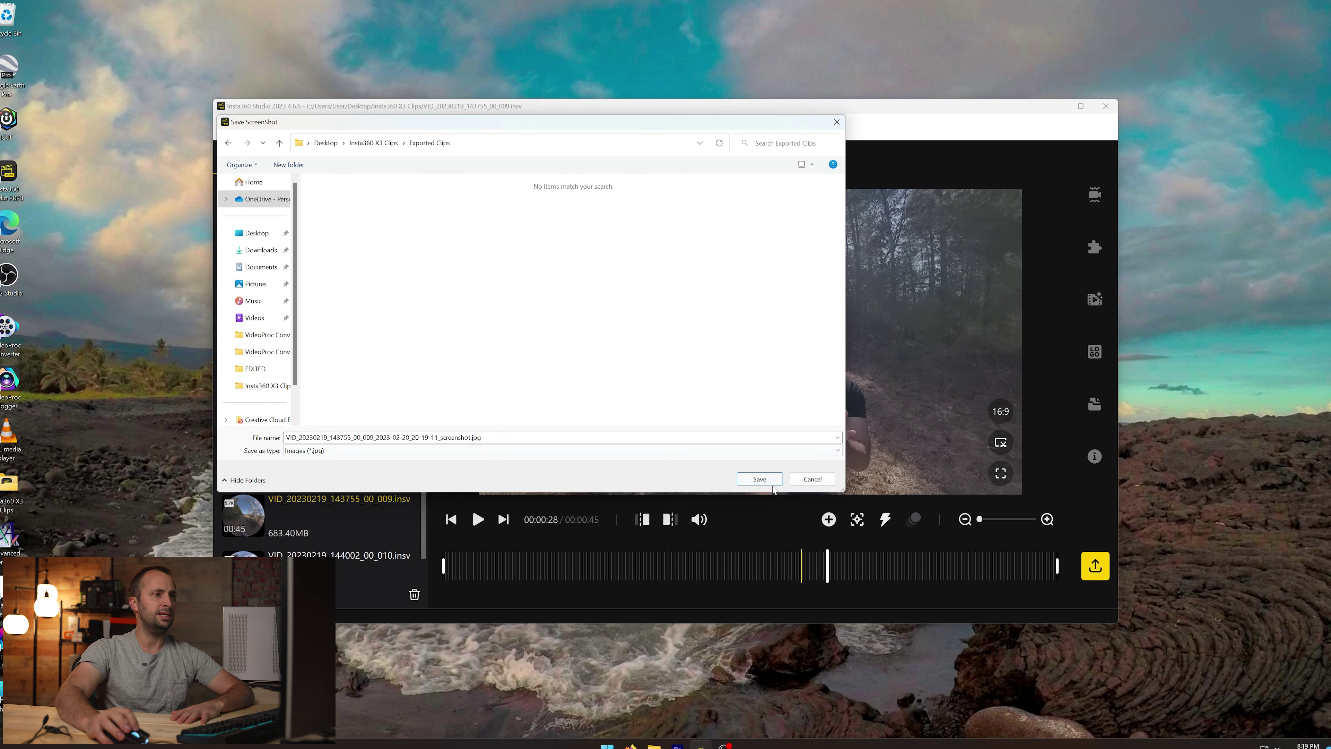
{"action": "left_click", "coordinate": [770, 481]}
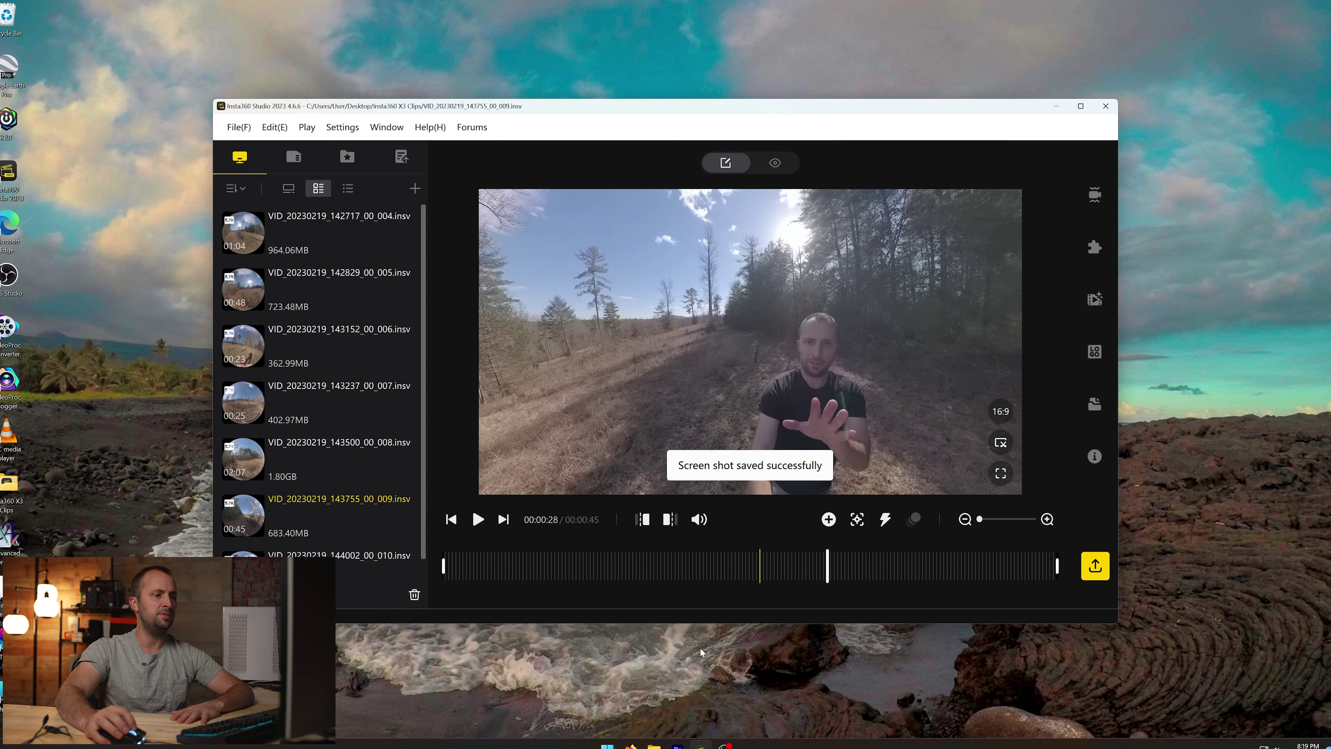
Switch to File Explorer and browse from the Desktop folder to the saved snapshot.
{"action": "left_click", "coordinate": [654, 745]}
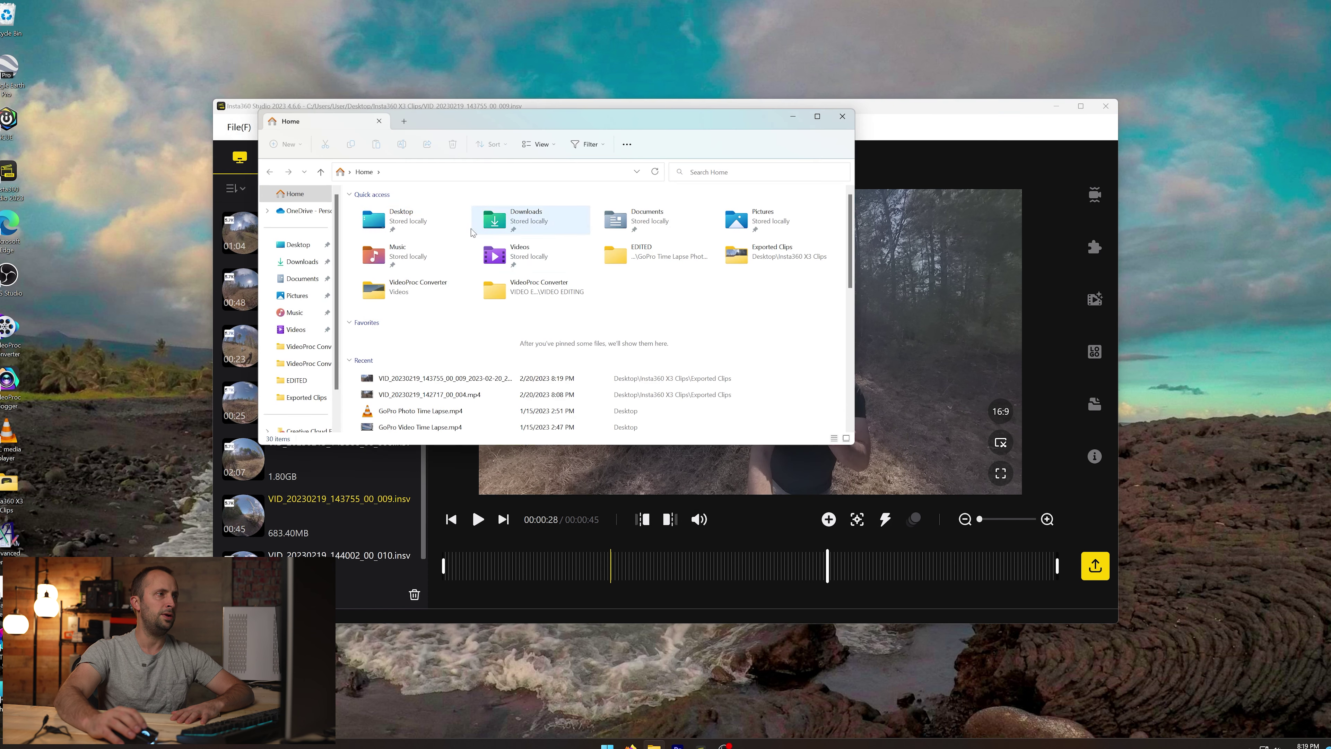
{"action": "double_click", "coordinate": [422, 211]}
{"action": "left_click", "coordinate": [426, 214]}
{"action": "double_click", "coordinate": [426, 212]}
{"action": "double_click", "coordinate": [436, 256]}
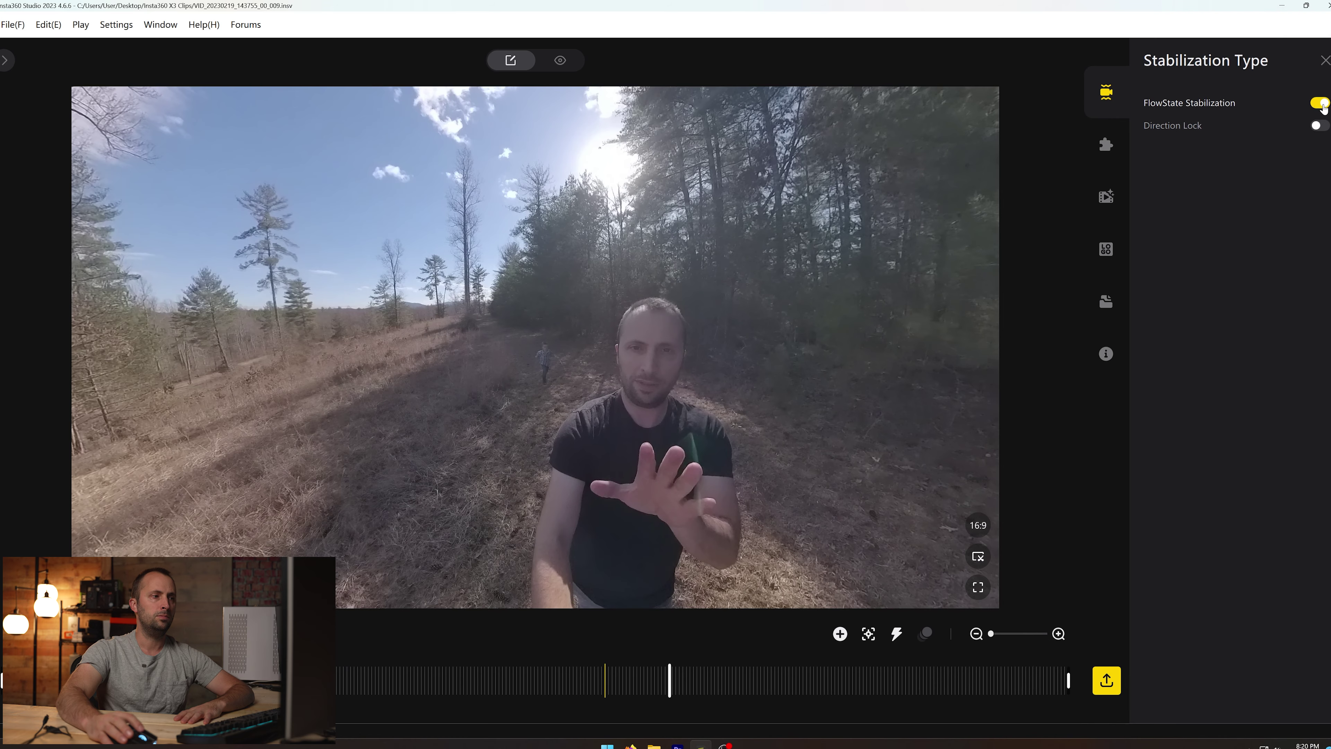
Try playback with FlowState Stabilization off and turn the stabilization back on.
{"action": "left_click", "coordinate": [1322, 106]}
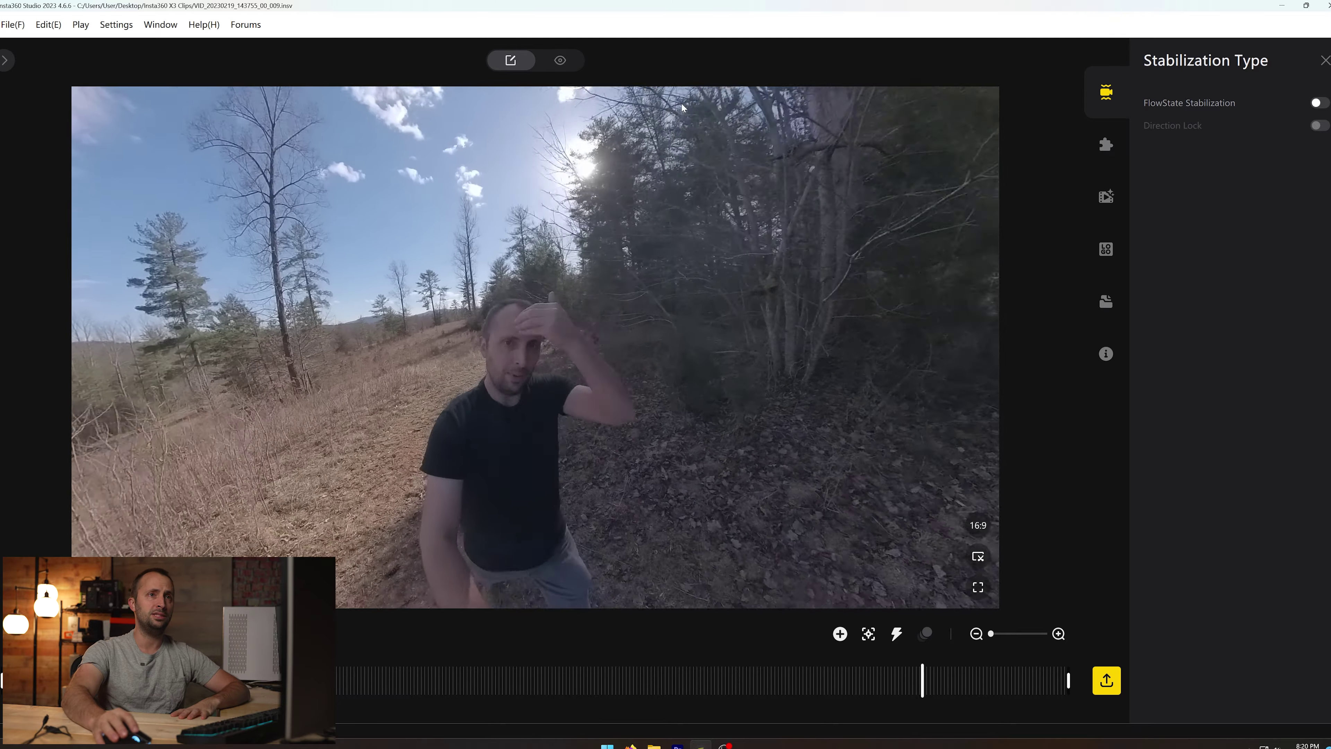
{"action": "left_click", "coordinate": [1315, 104]}
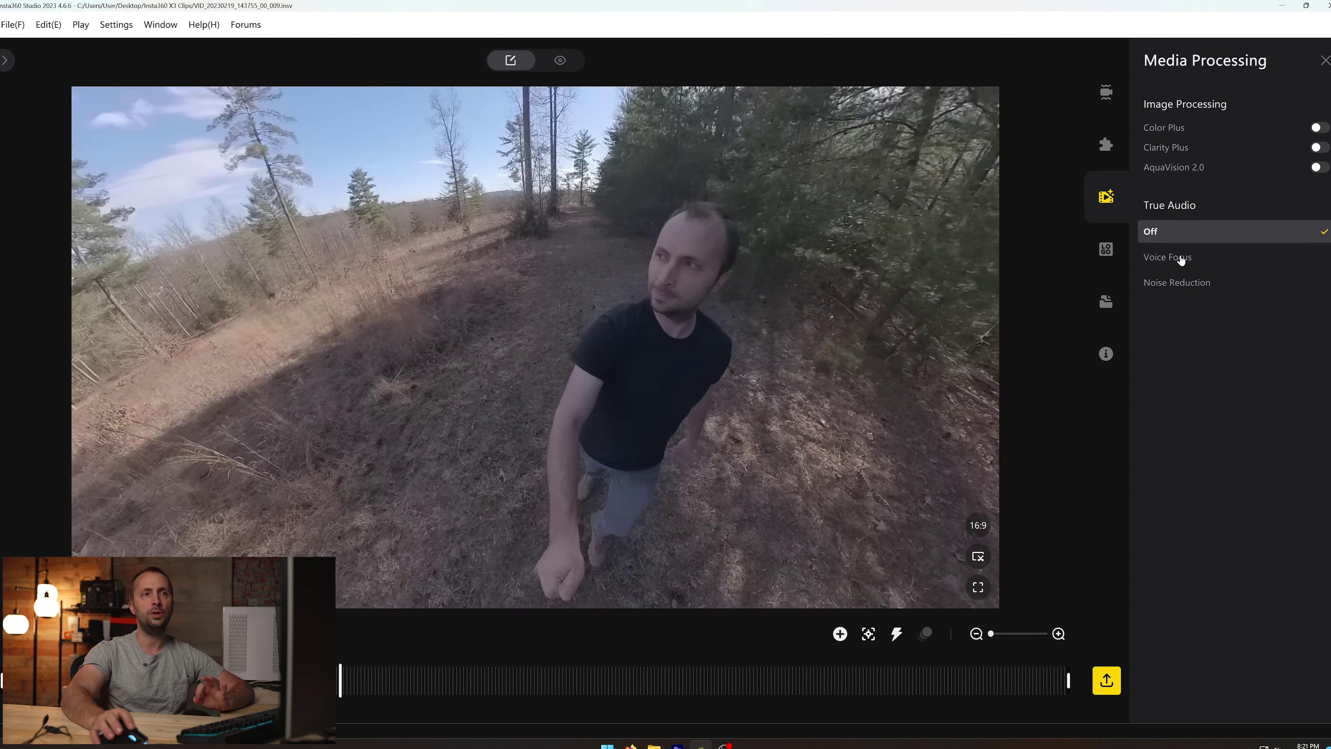
Try the Voice Focus and Noise Reduction modes of True Audio on the clip and set it back to Off.
{"action": "left_click", "coordinate": [1181, 257]}
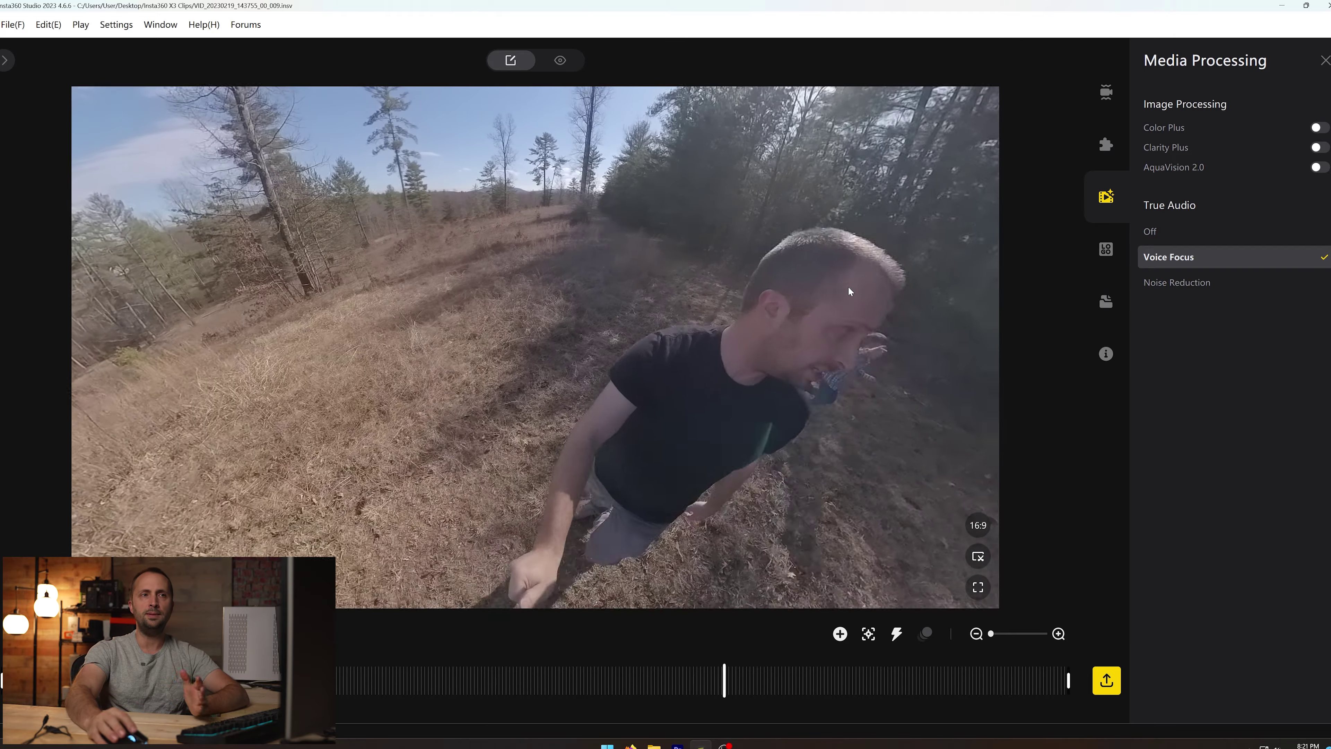
{"action": "left_click", "coordinate": [1210, 286]}
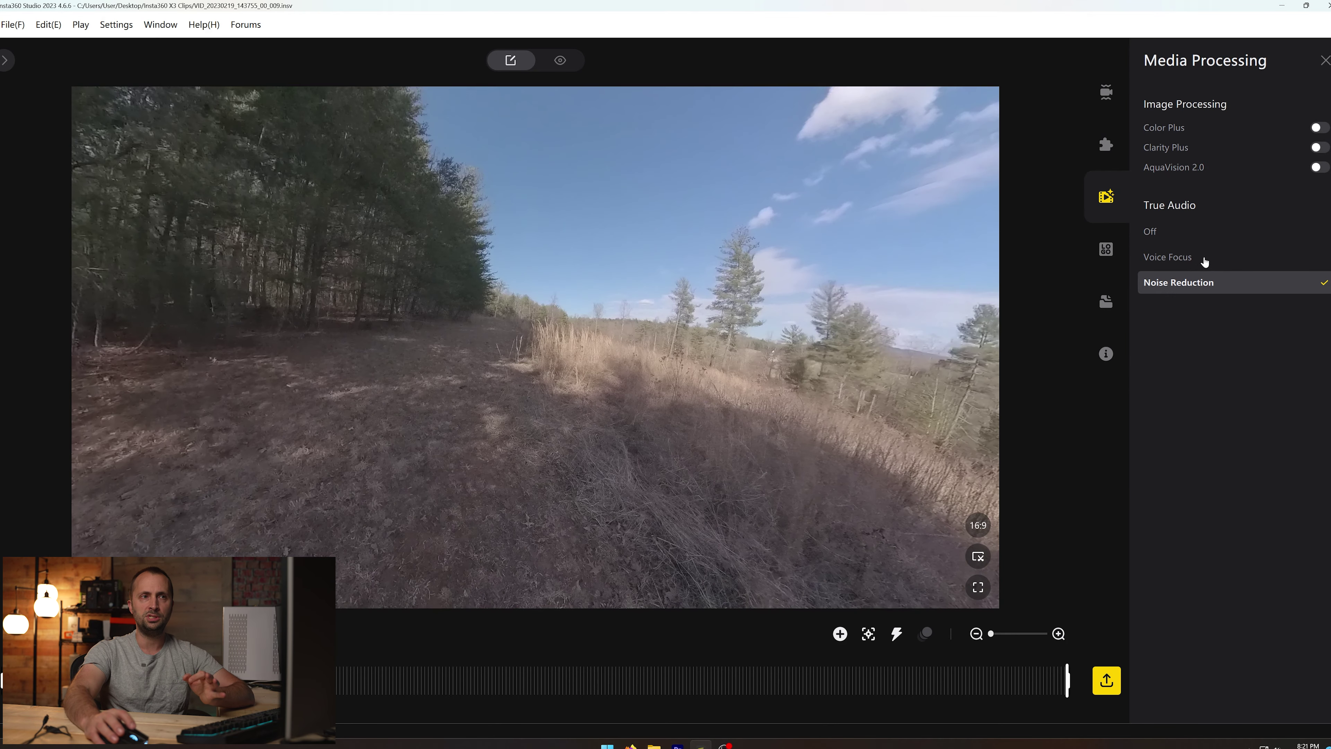
{"action": "left_click", "coordinate": [1171, 234]}
{"action": "left_click", "coordinate": [1197, 262]}
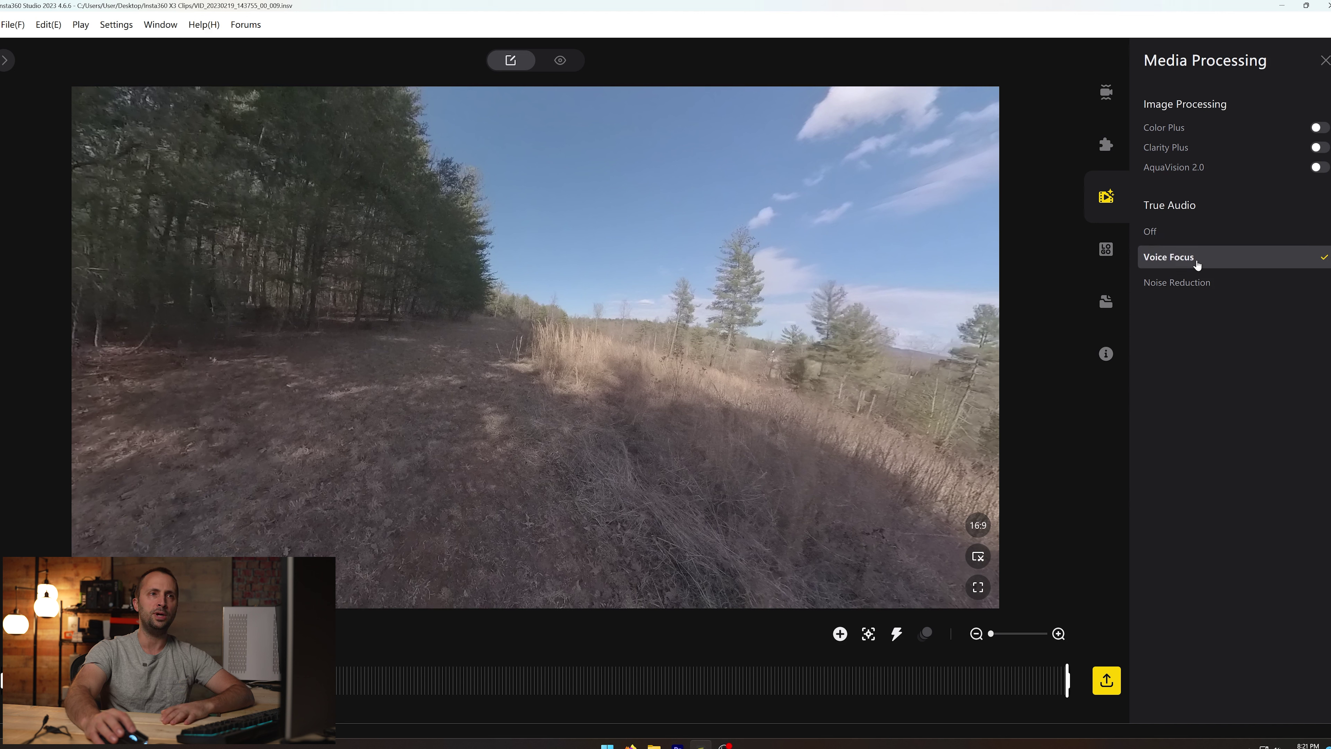
{"action": "left_click", "coordinate": [1200, 236]}
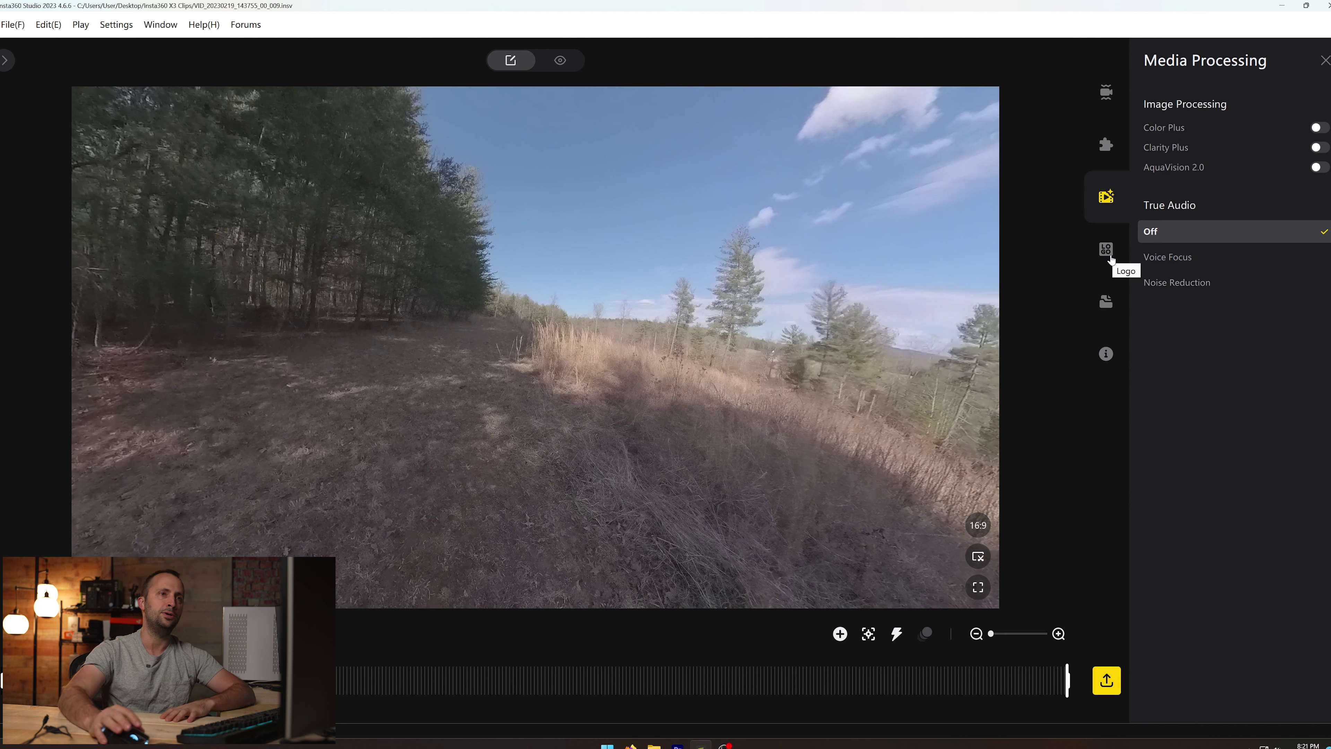
{"action": "left_click", "coordinate": [1106, 303]}
{"action": "mouse_move", "coordinate": [1223, 120]}
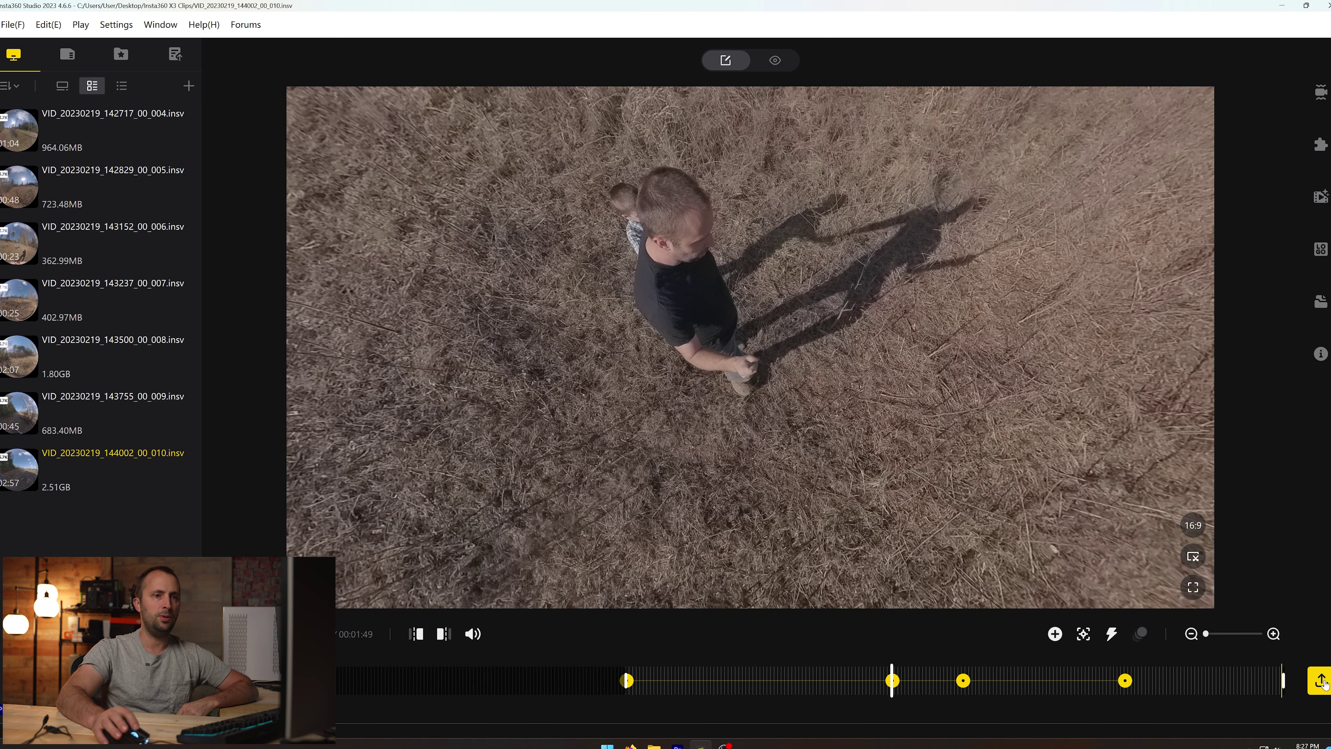
Export VID_20230219_144002_00_010 as a 360 video at 5760 x 2880 and 119 Mbps with H.264 encoding.
{"action": "left_click", "coordinate": [1326, 684]}
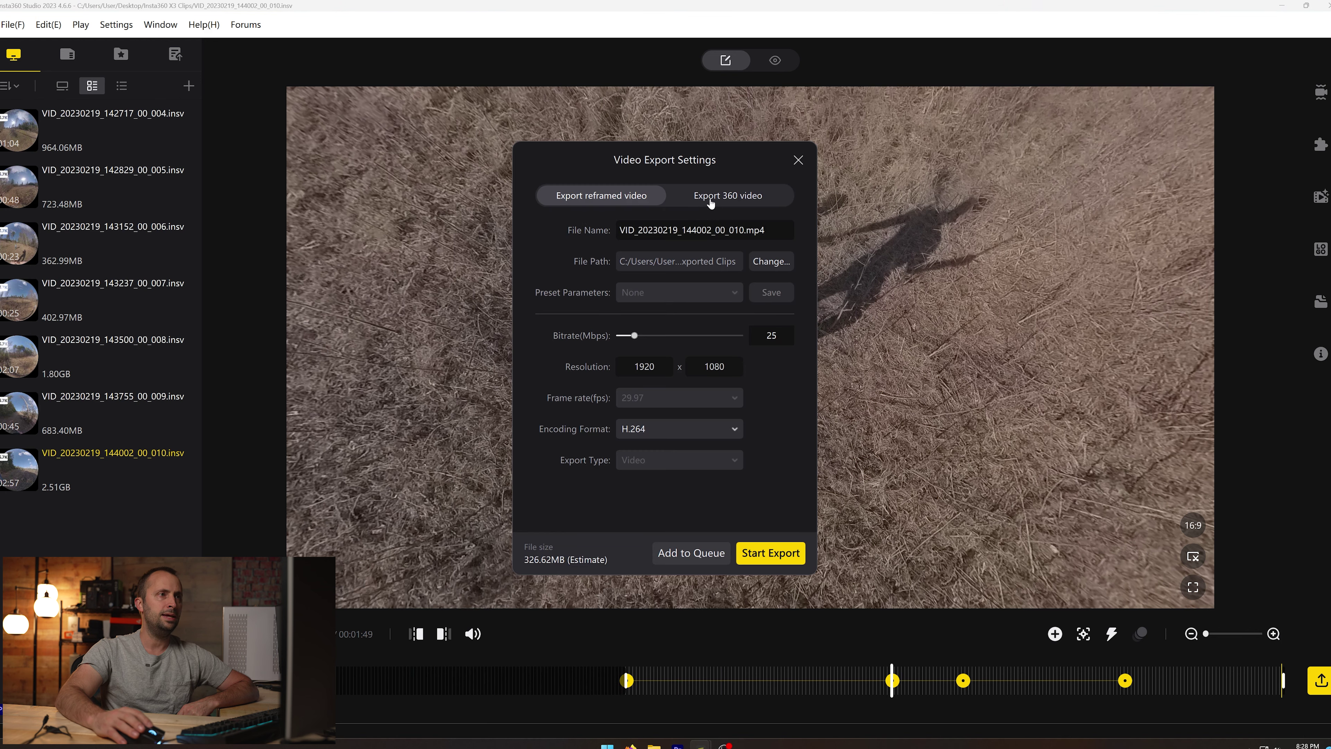
{"action": "left_click", "coordinate": [710, 202]}
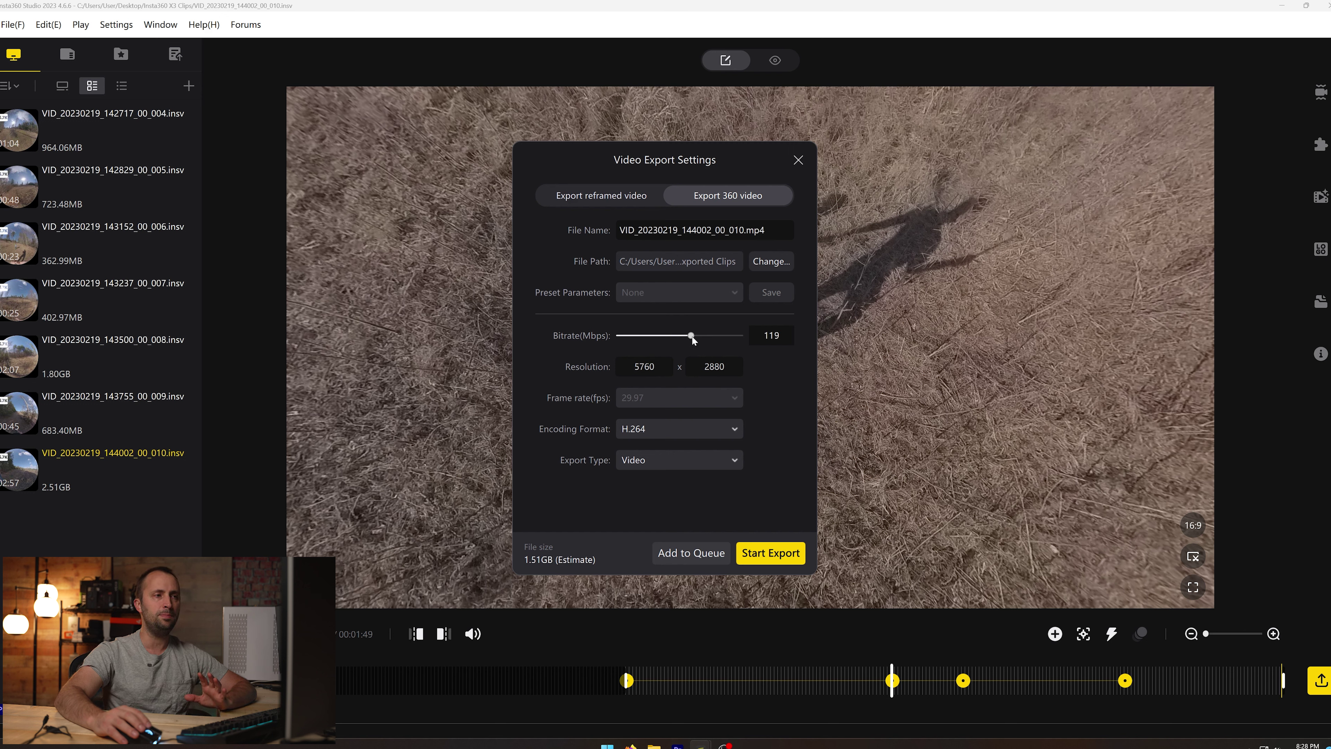
{"action": "scroll", "coordinate": [693, 337], "scroll_direction": "up", "scroll_amount": 3}
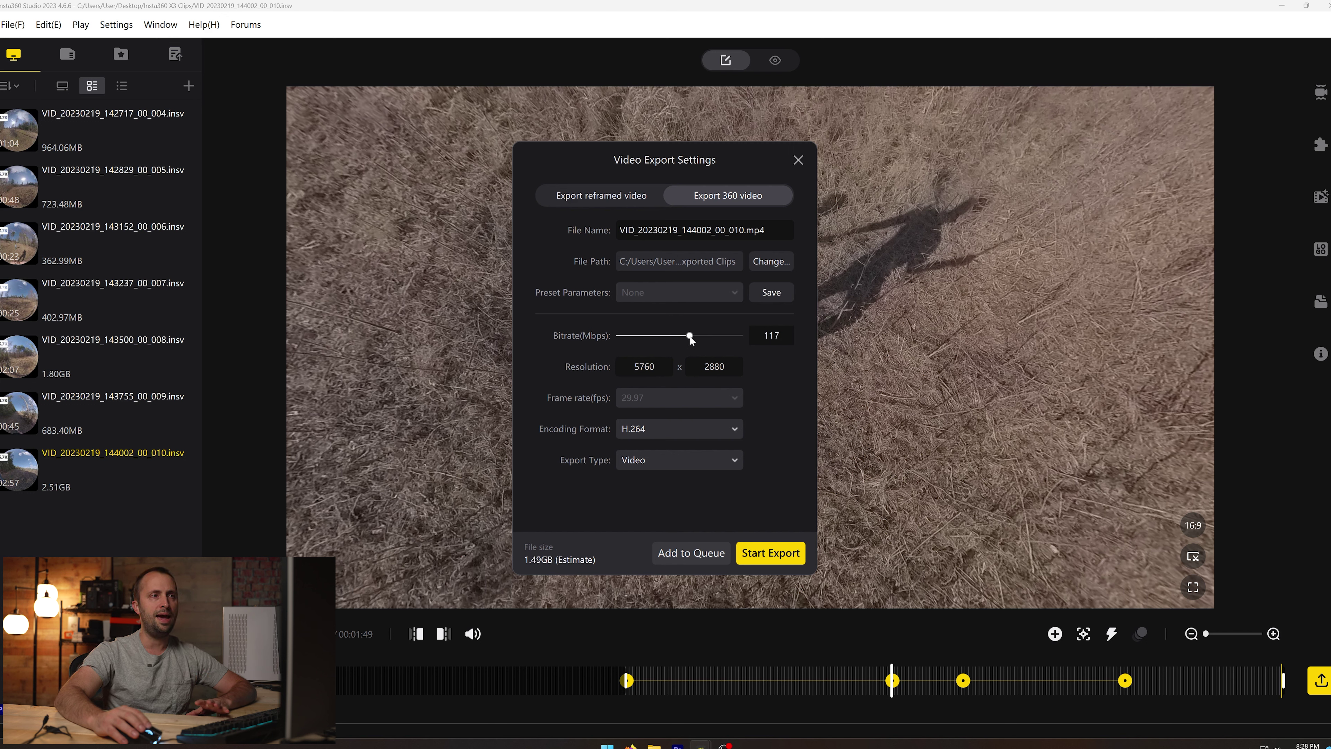
{"action": "scroll", "coordinate": [693, 339], "scroll_direction": "down", "scroll_amount": 3}
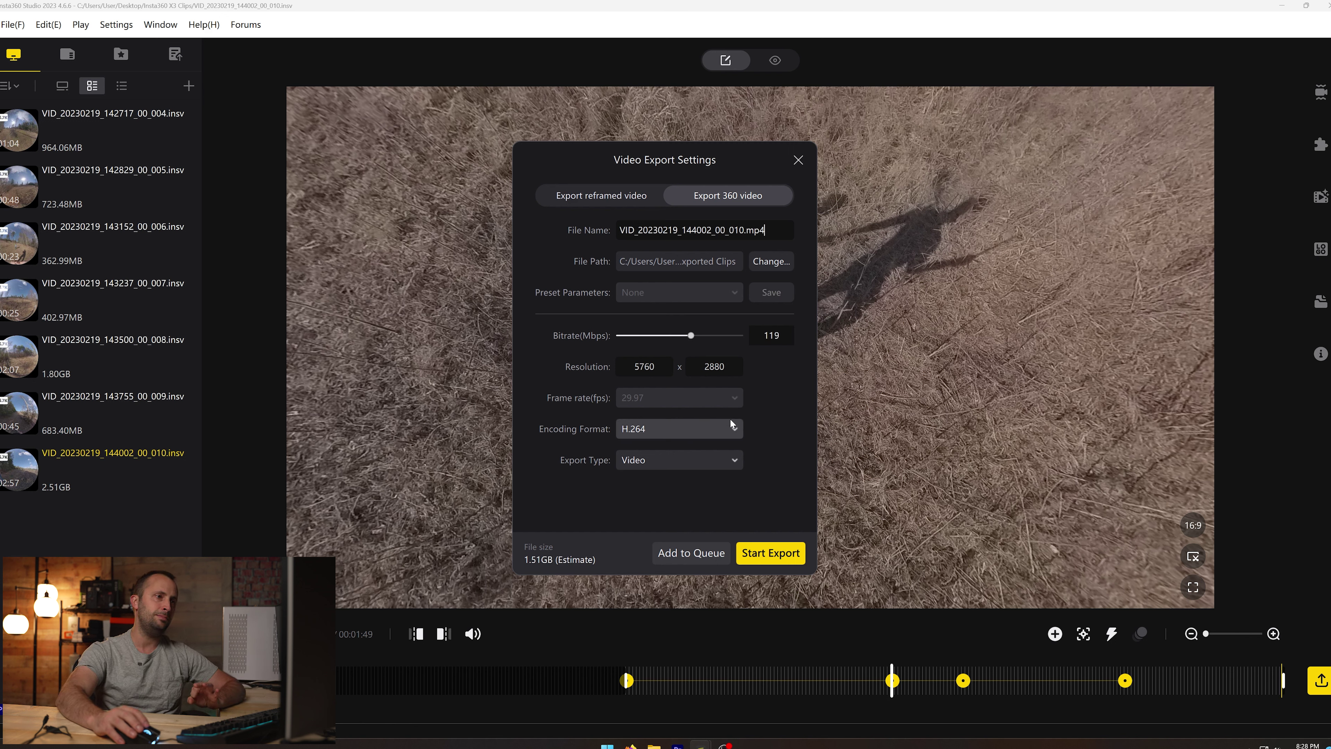
{"action": "left_click", "coordinate": [658, 428]}
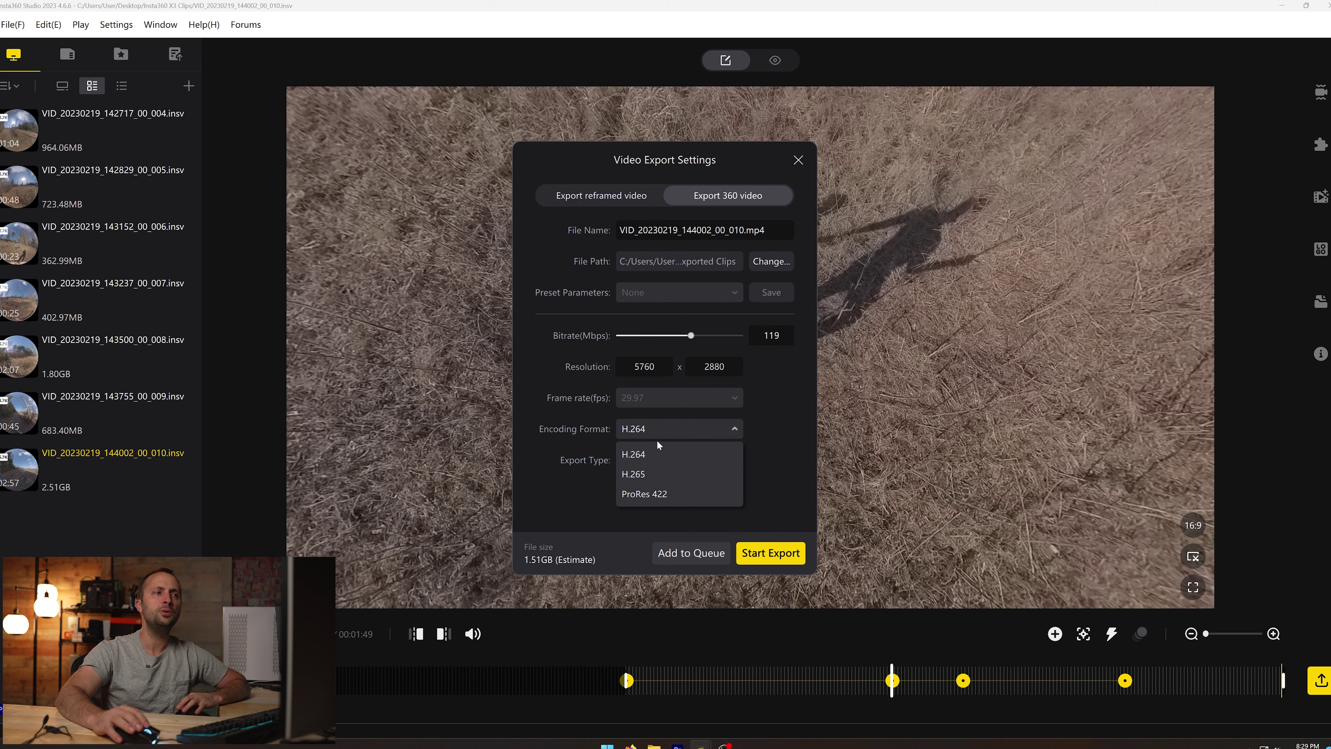
{"action": "left_click", "coordinate": [652, 454]}
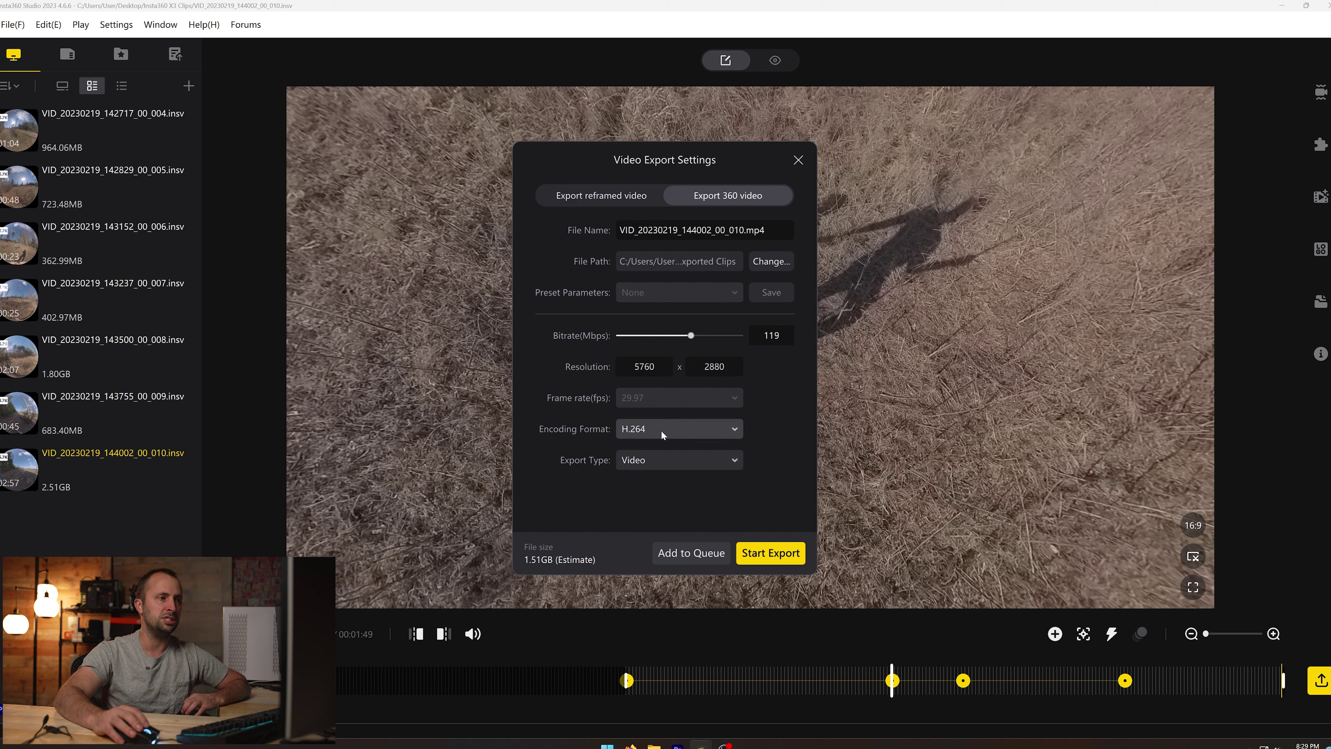
{"action": "left_click", "coordinate": [763, 554]}
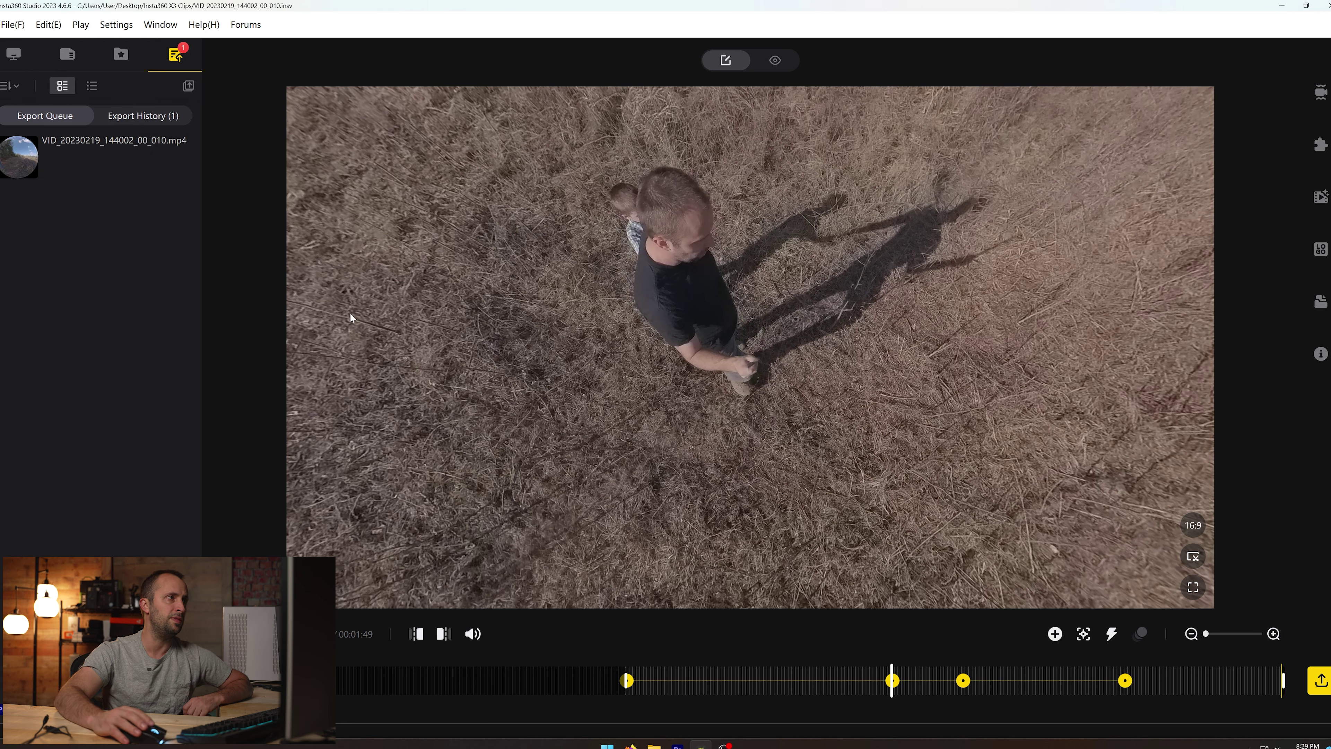
Return to the clip list and set up a reframed video export of VID_20230219_144002_00_010 with a bitrate of 100 Mbps.
{"action": "left_click", "coordinate": [13, 54]}
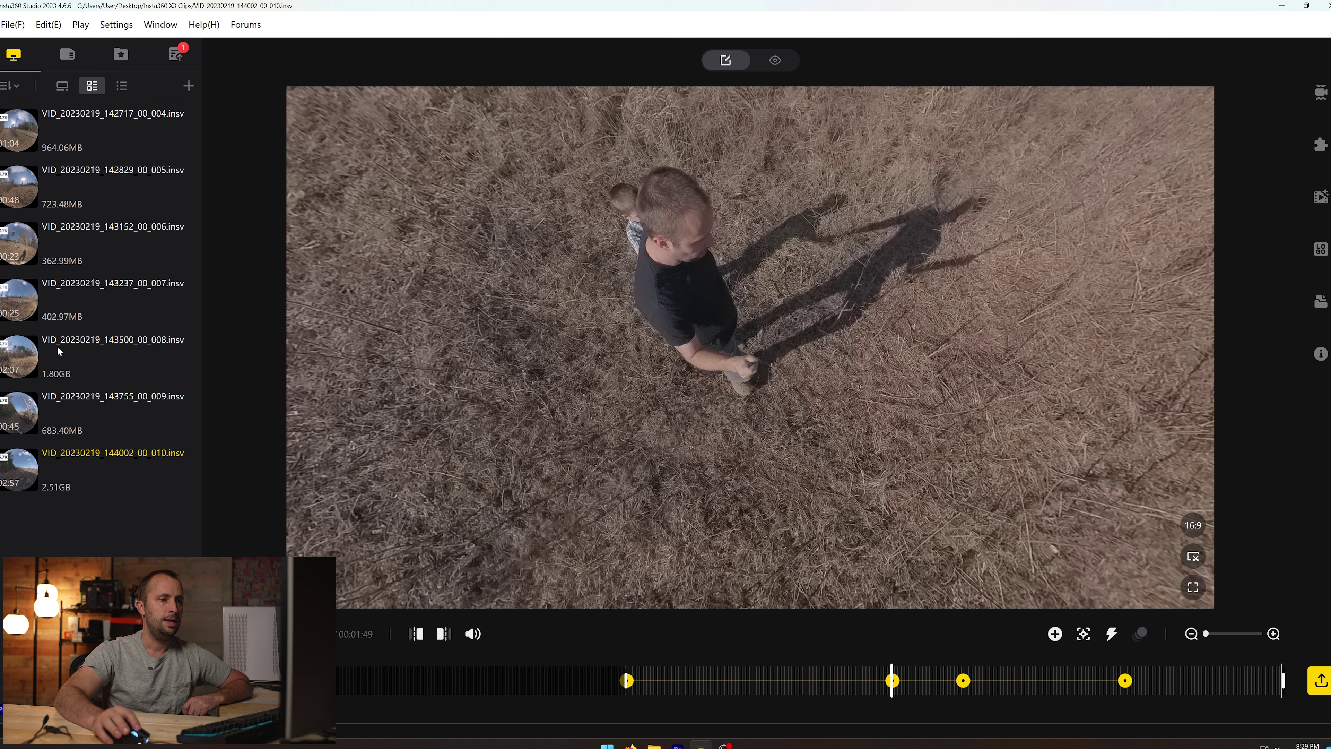
{"action": "left_click", "coordinate": [1320, 680]}
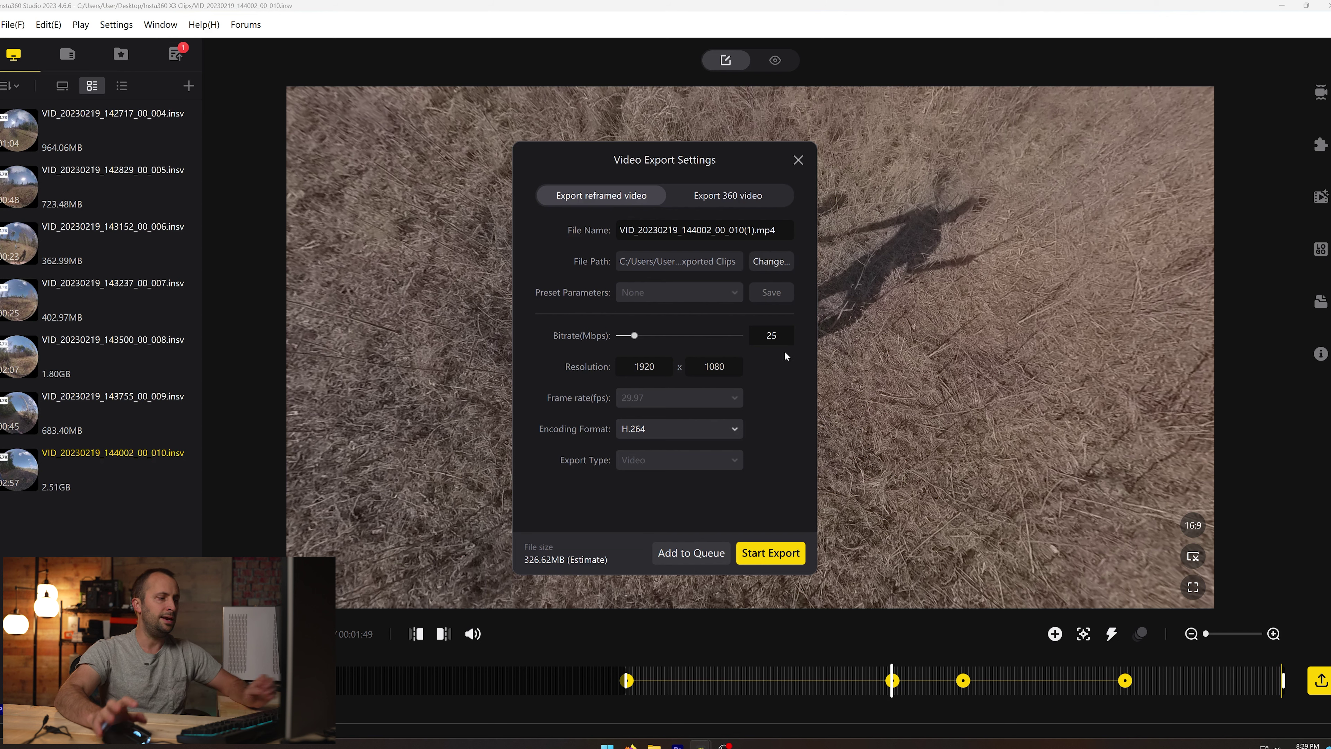
{"action": "left_click", "coordinate": [782, 336]}
{"action": "type", "text": "100"}
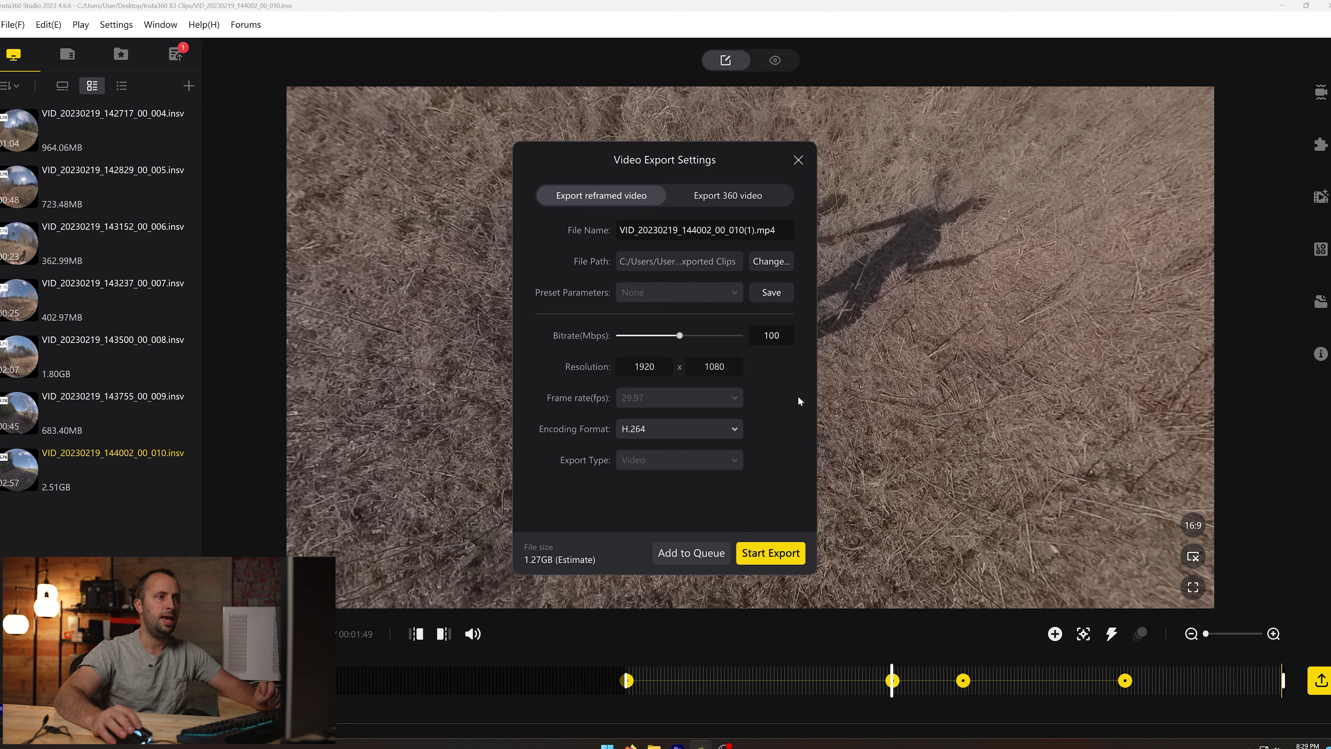
{"action": "left_click", "coordinate": [637, 369]}
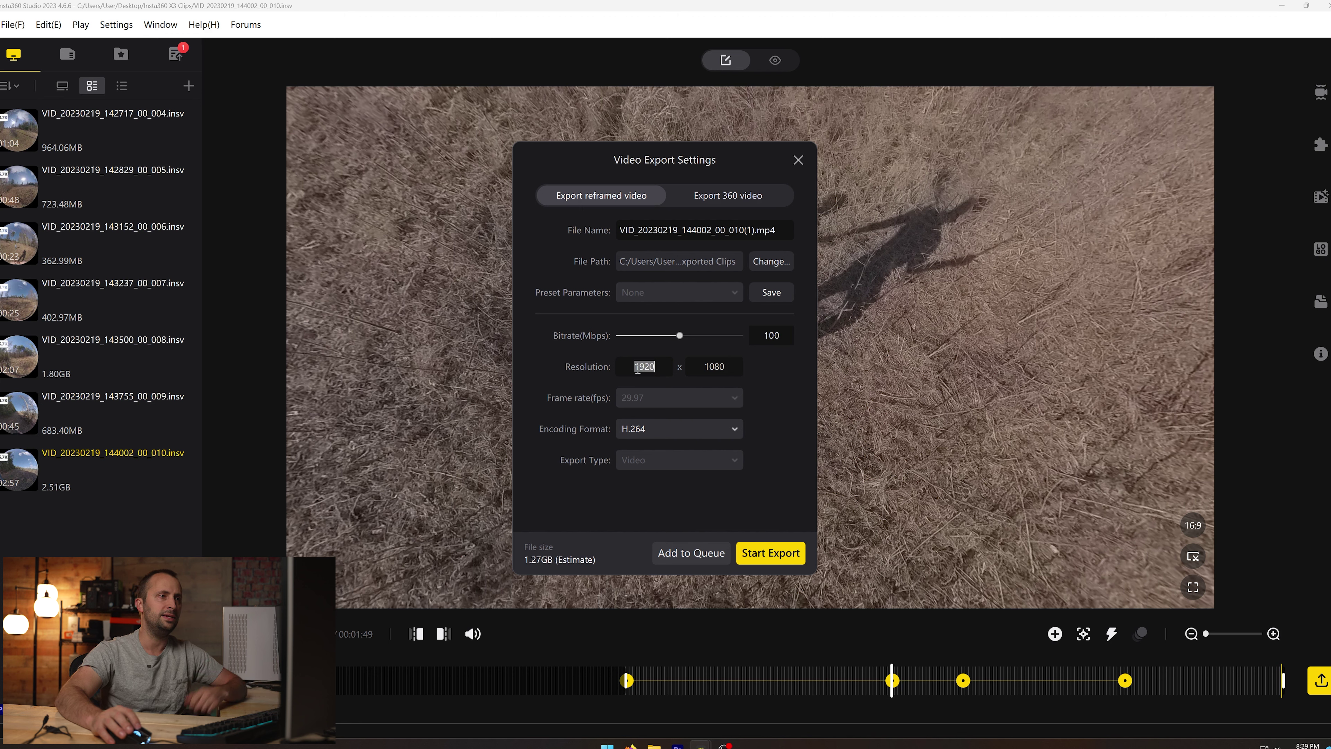
{"action": "left_click", "coordinate": [734, 371]}
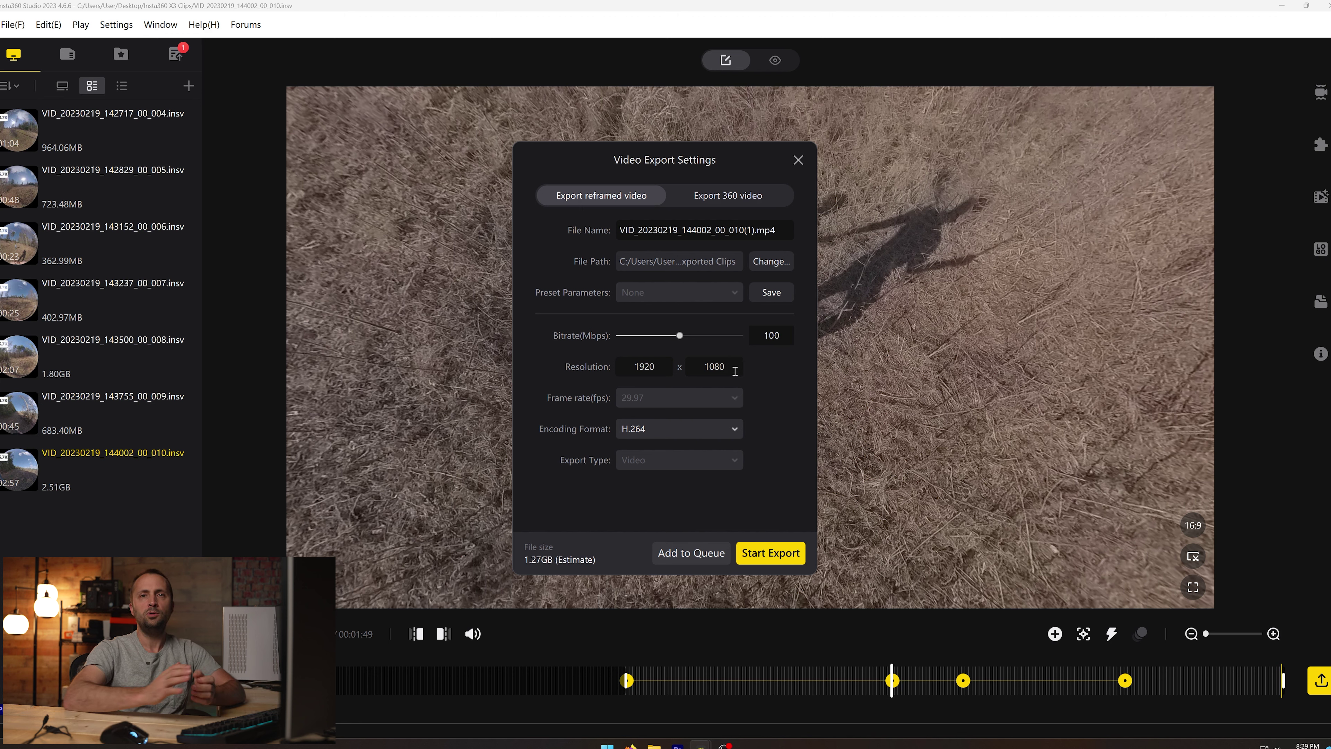